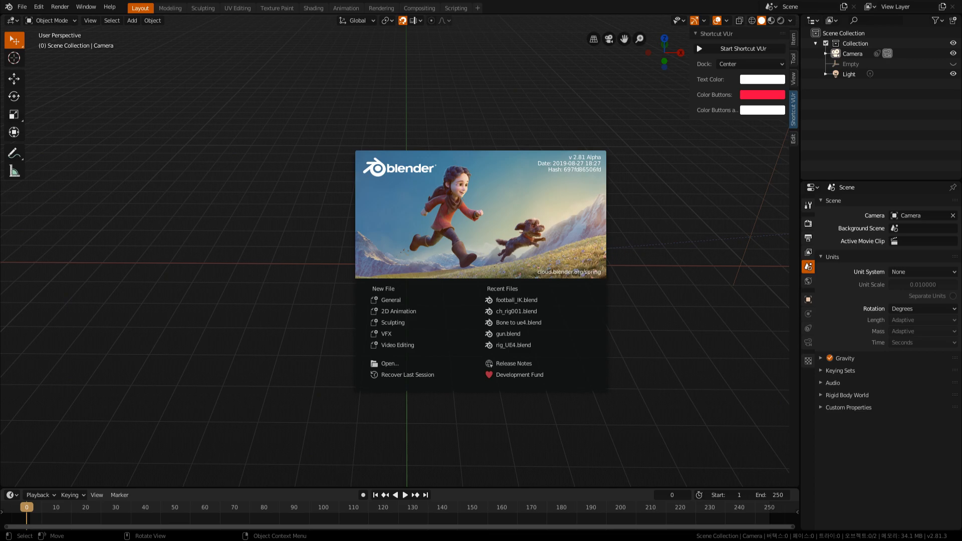
Dismiss the splash screen and add a Bezier curve with radius 1 at the world origin.
left_click(278, 261)
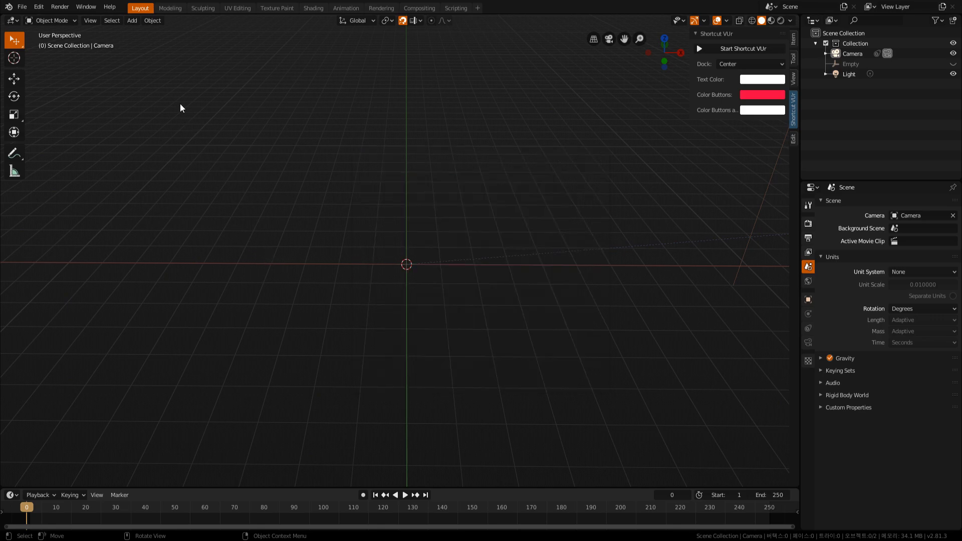
left_click(131, 20)
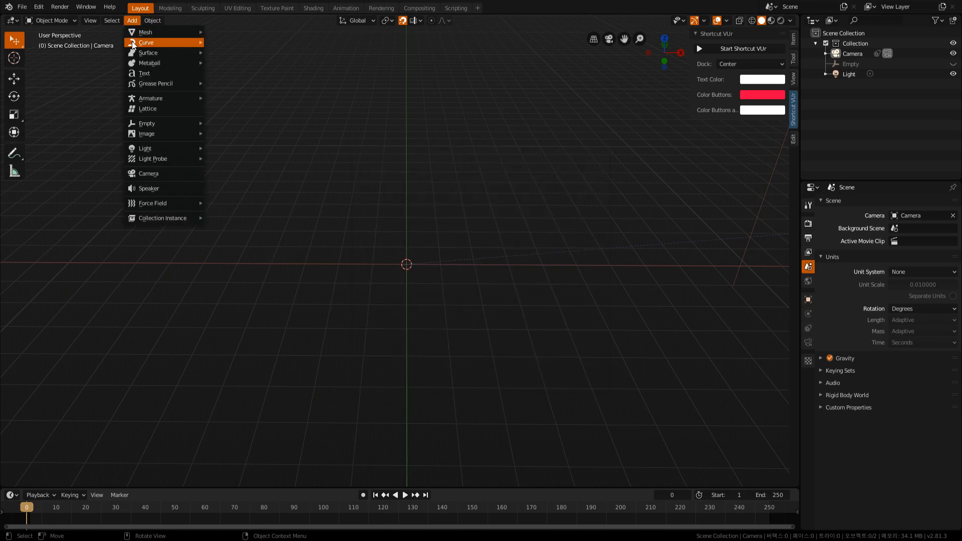
mouse_move(155, 44)
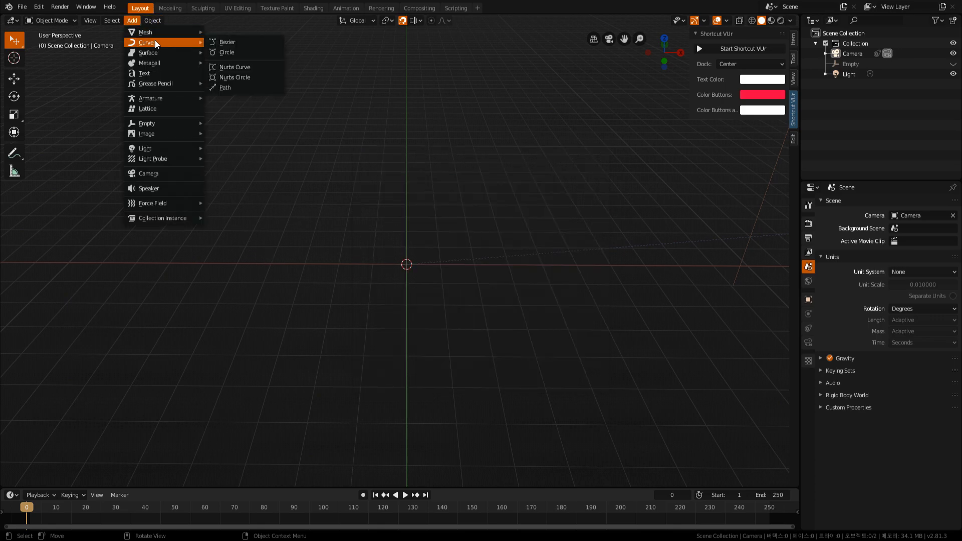
left_click(241, 44)
middle_click_drag(419, 284, 419, 303)
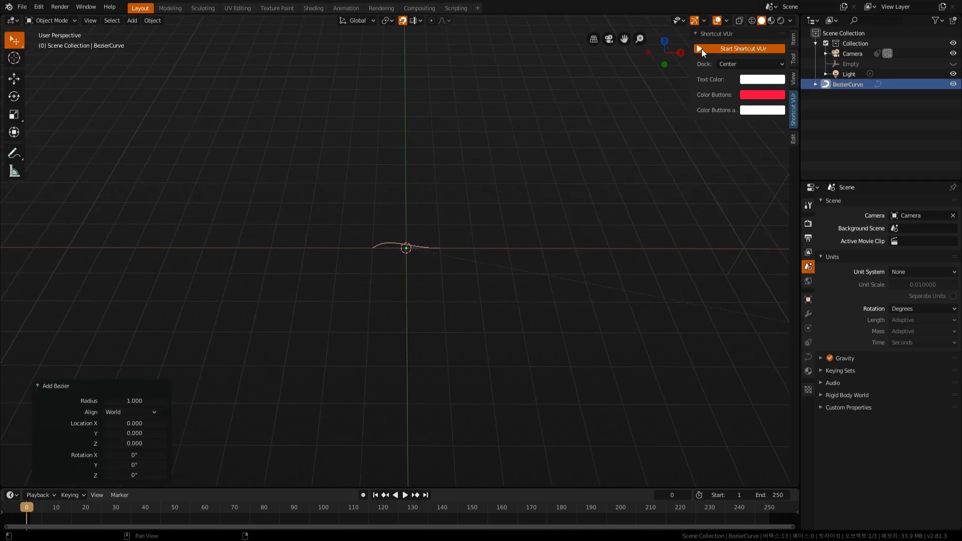
Start the Shortcut VUr input display and hide the viewport sidebar.
left_click(701, 49)
key("n")
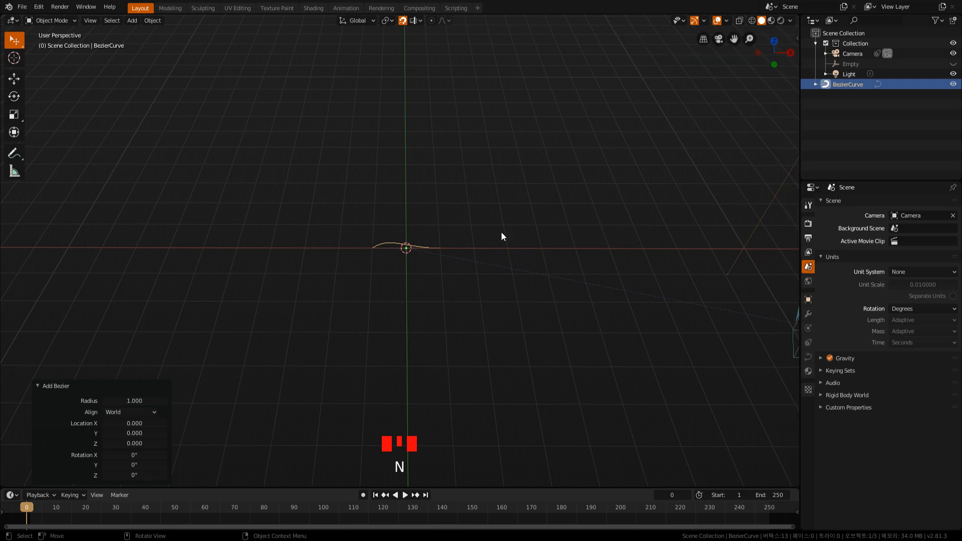
Move the Bezier curve -3 units along the X axis.
key("g")
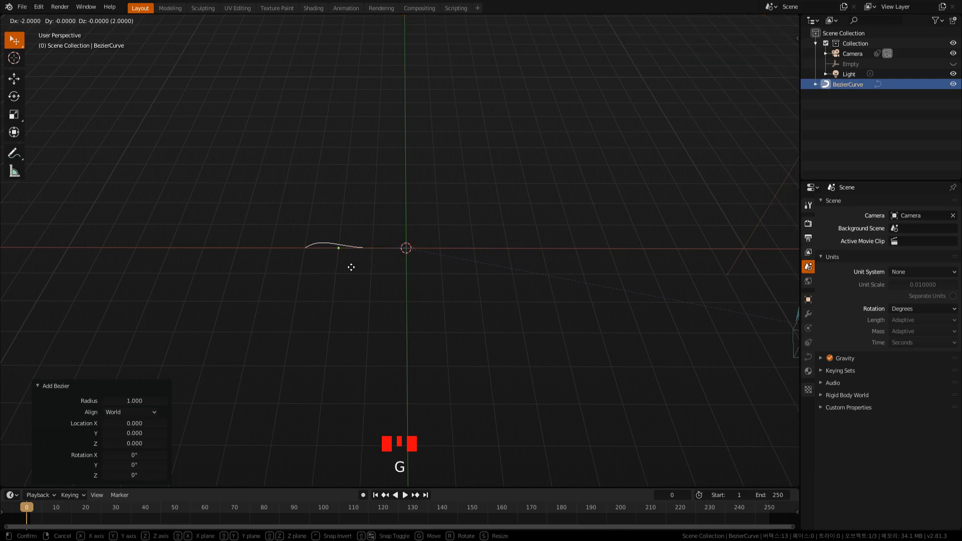
left_click(324, 266)
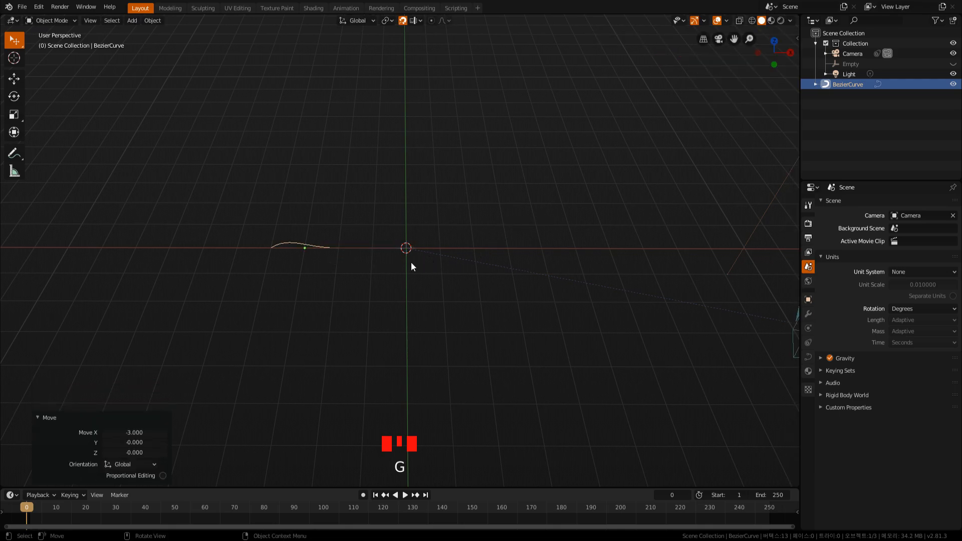
Add a Bezier circle with radius 1 and move it -6 units along X, beyond the Bezier curve.
left_click(135, 22)
mouse_move(148, 34)
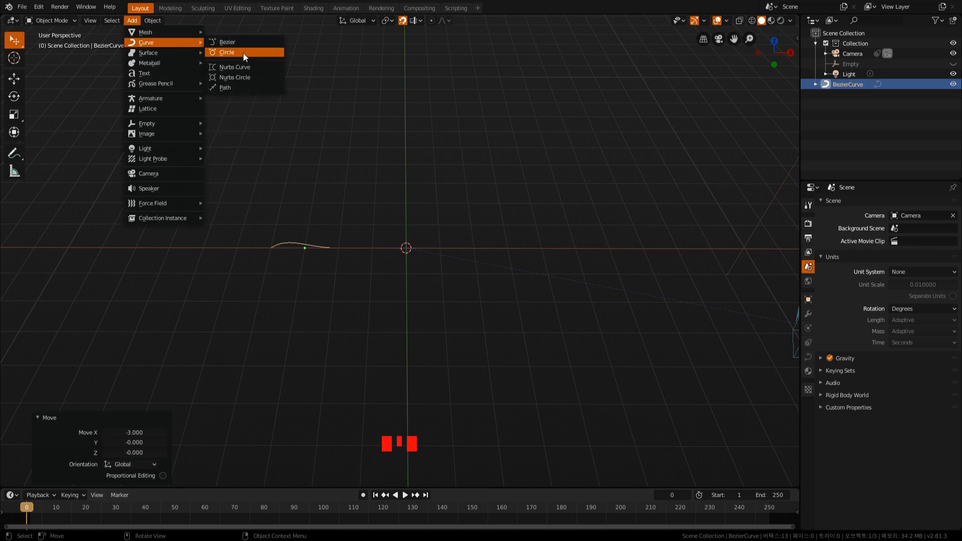
left_click(242, 53)
middle_click_drag(449, 251, 467, 251)
key("g")
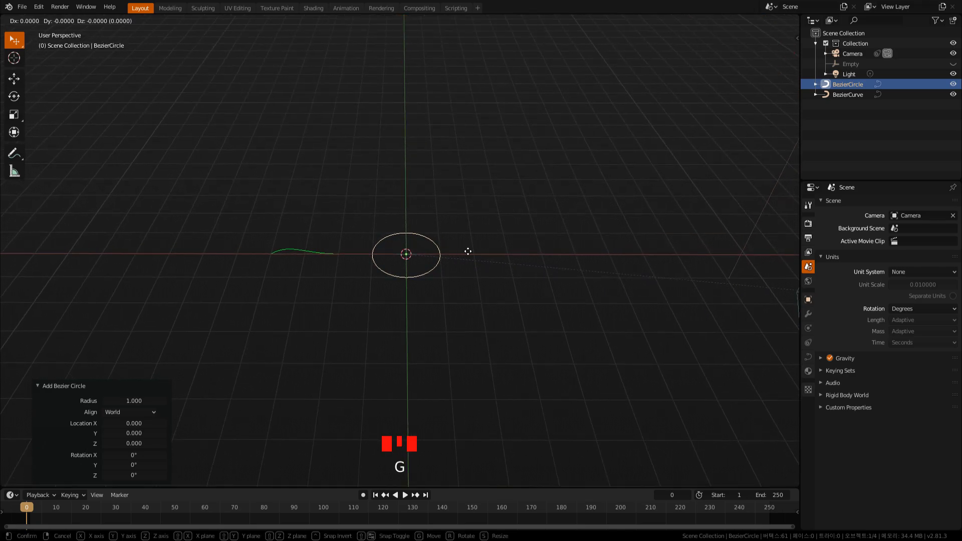
left_click(259, 249)
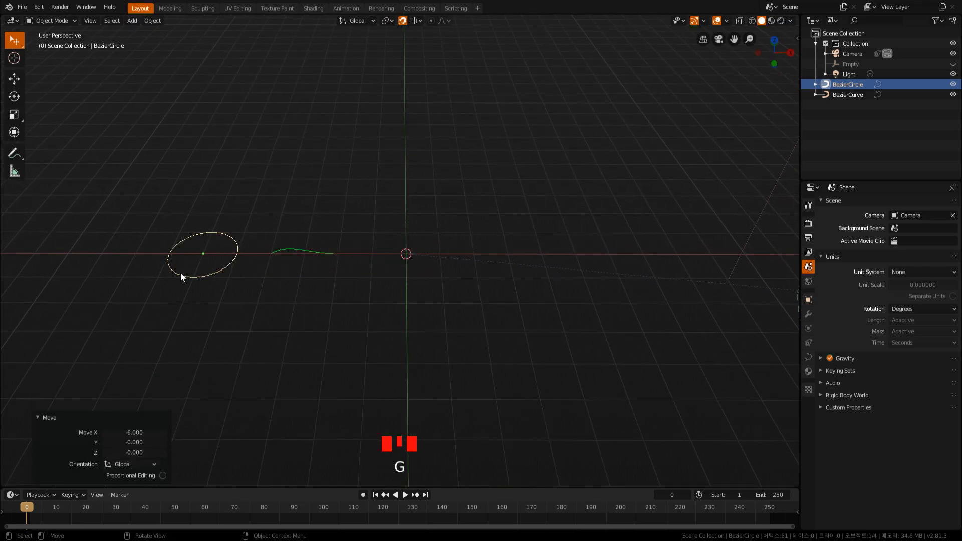
Add a Nurbs curve with radius 1 and leave it at the world origin.
left_click(129, 21)
mouse_move(150, 43)
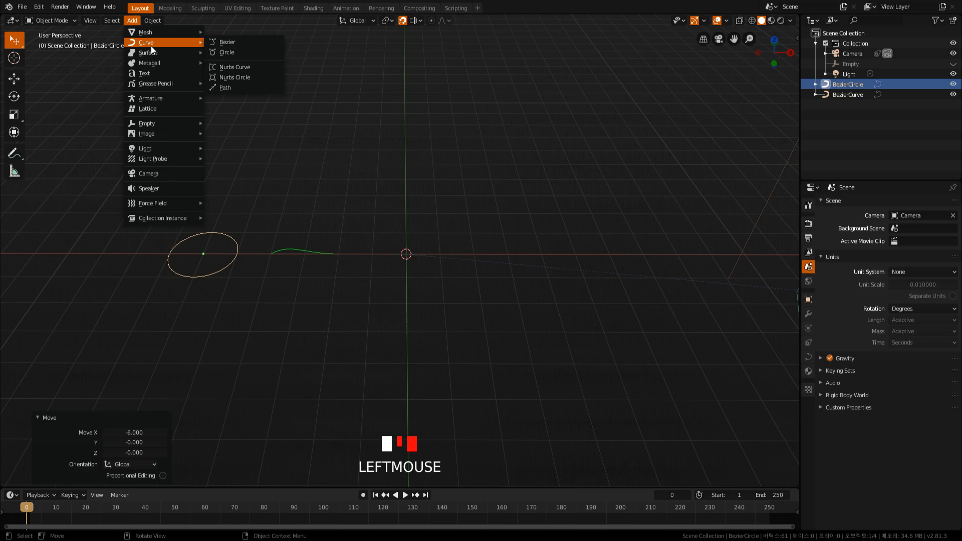
left_click(249, 69)
key("g")
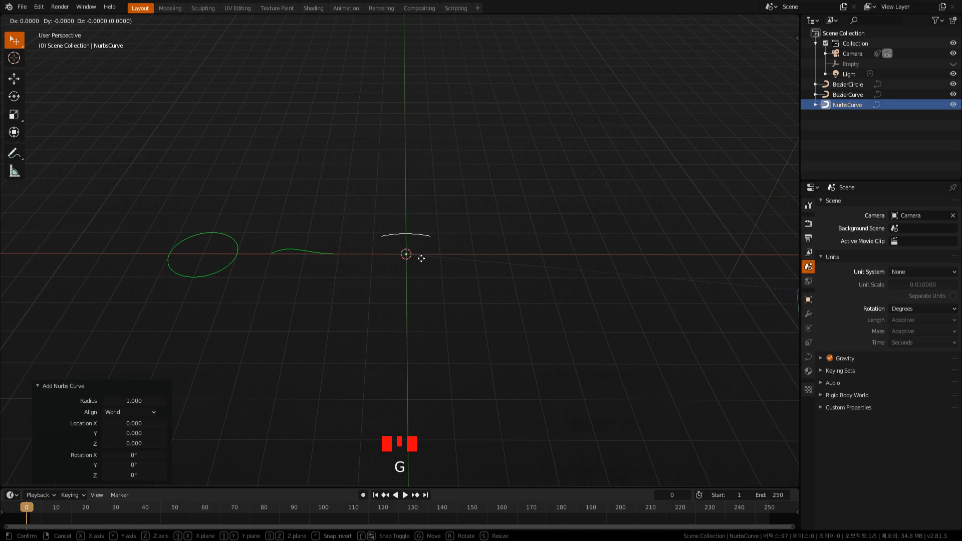
right_click(426, 260)
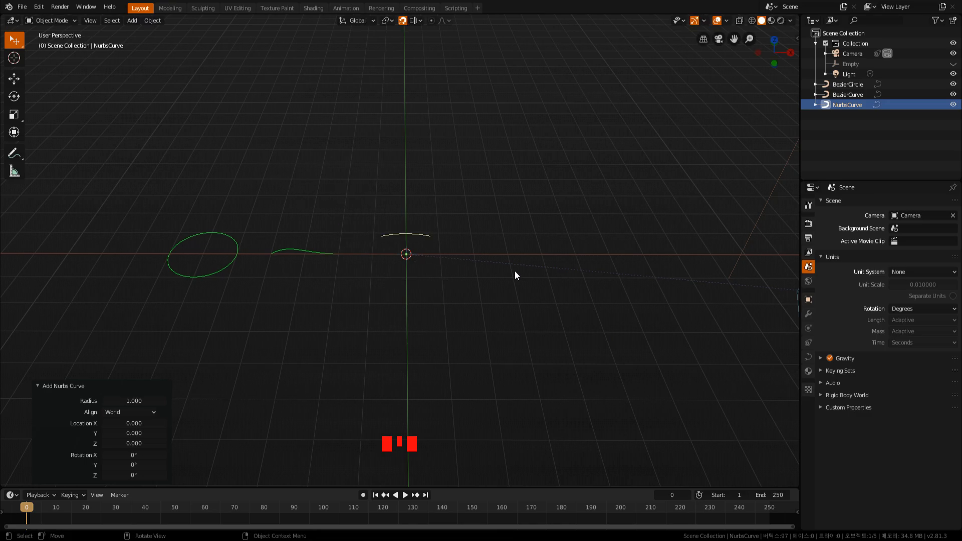
Add a Nurbs circle with radius 1 and move it along positive X, clear of the Nurbs curve.
left_click(132, 21)
mouse_move(170, 41)
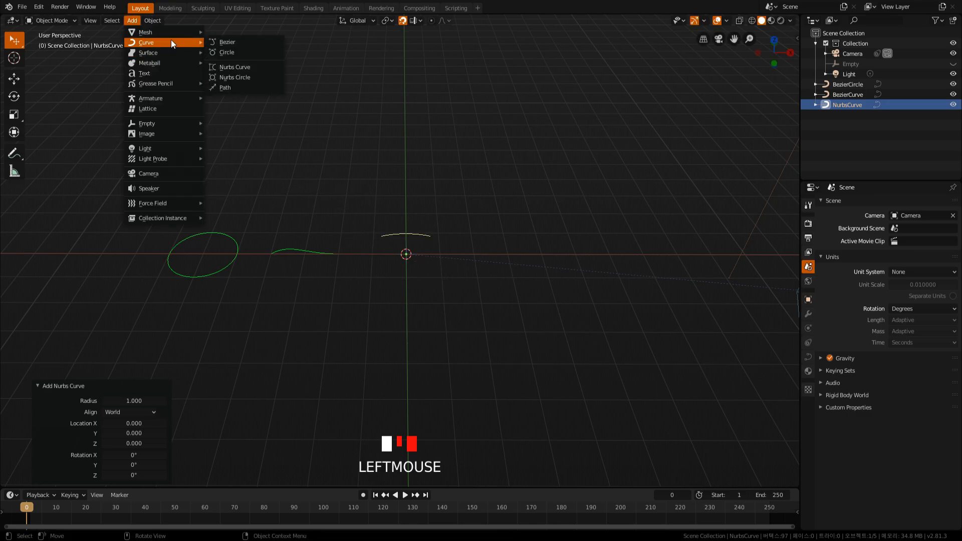
left_click(245, 76)
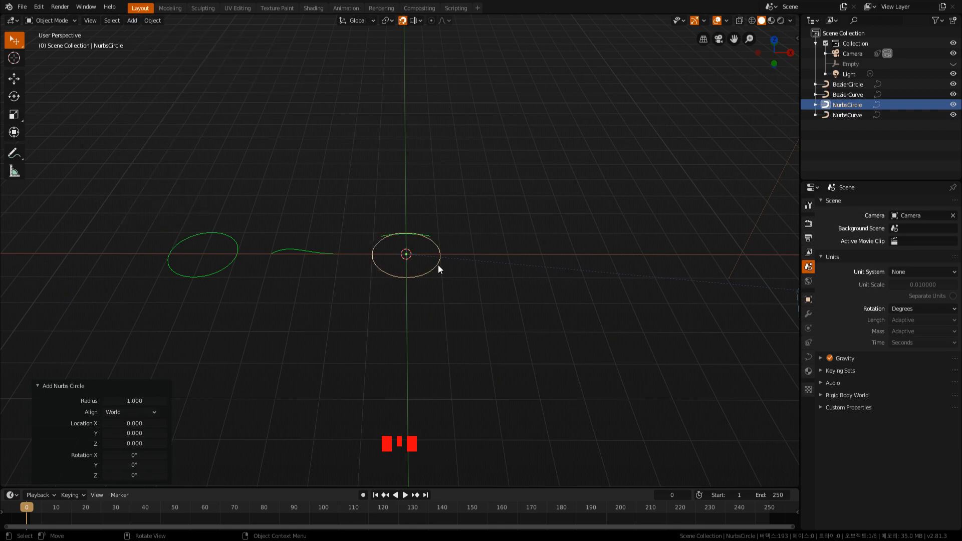
key("g")
left_click(520, 265)
middle_click_drag(436, 332, 436, 365)
key("g")
left_click(571, 272)
Select the Bezier circle, Bezier curve, Nurbs curve and Nurbs circle one after another to compare them.
middle_click_drag(422, 292, 412, 235)
scroll(413, 243, "up", 1)
left_click(333, 237)
left_click(414, 213)
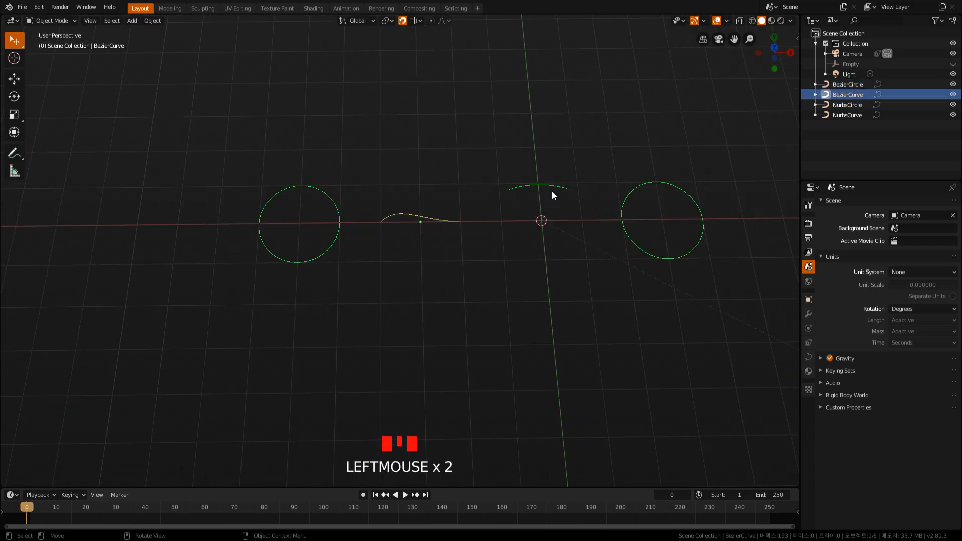
left_click(551, 190)
left_click(634, 191)
middle_click_drag(552, 274, 444, 273, "shift")
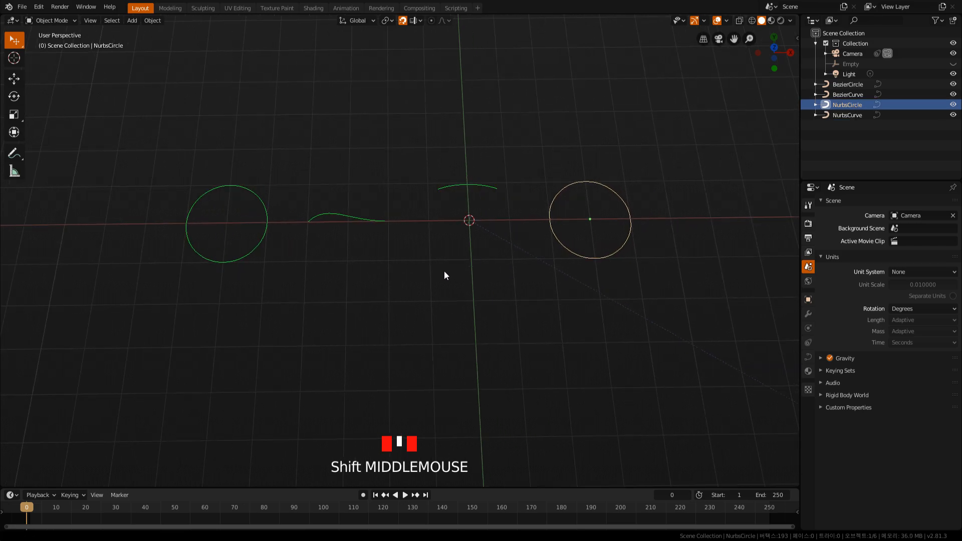
Select the Bezier curve and enter Edit Mode to show its control points and handles.
left_click(355, 224)
key("Tab")
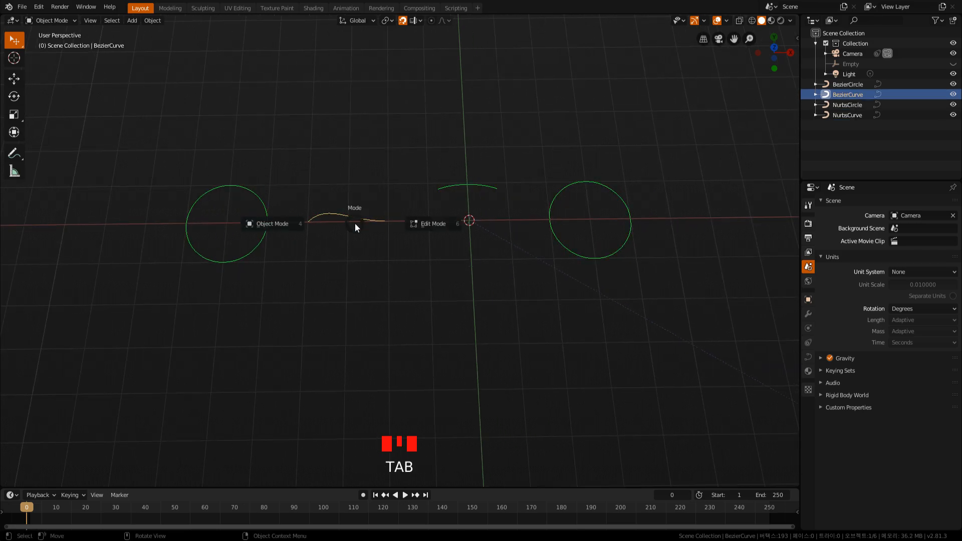
scroll(330, 230, "up", 3)
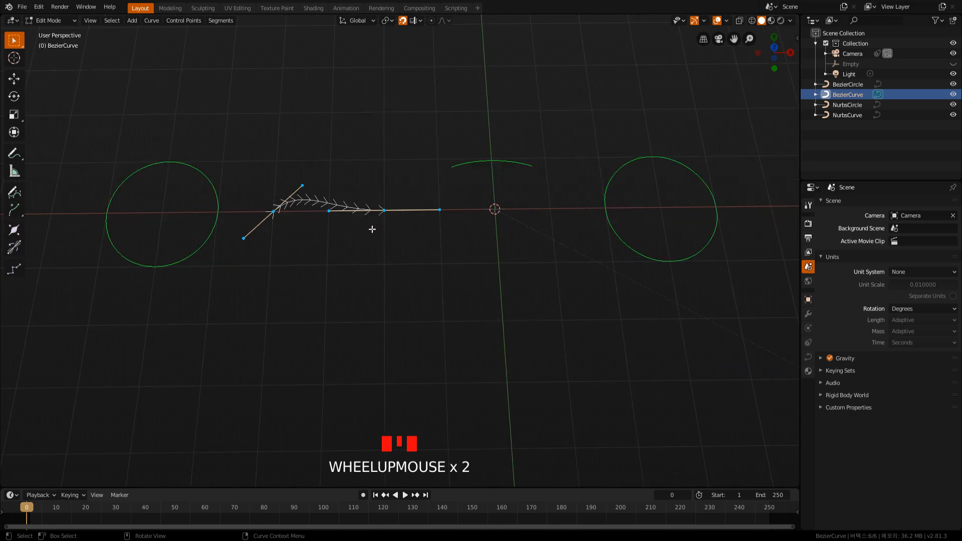
middle_click_drag(363, 242, 398, 295, "shift")
Try moving the Bezier curve's end point and its outer handle with snapping enabled.
left_click_drag(397, 236, 440, 285)
key("g")
left_click(503, 325)
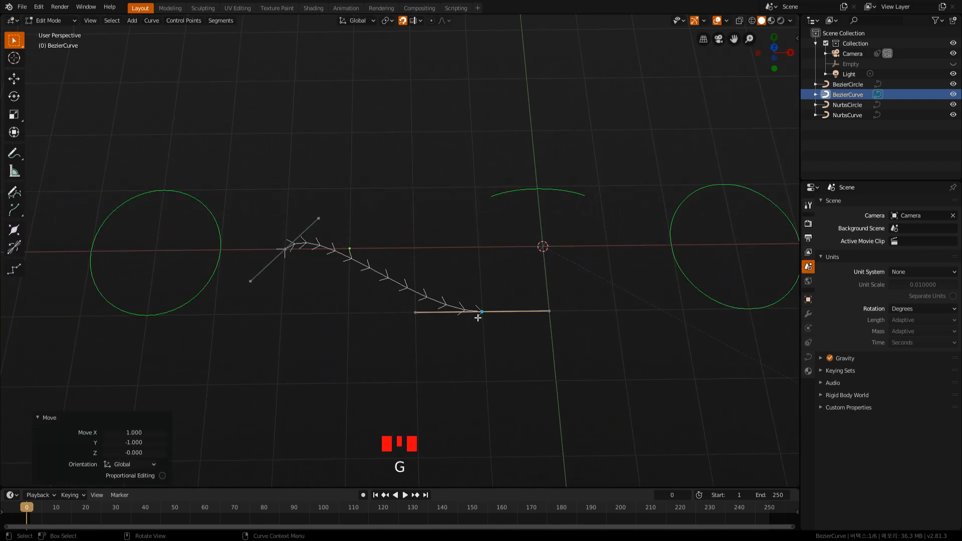
key("g")
left_click(515, 284)
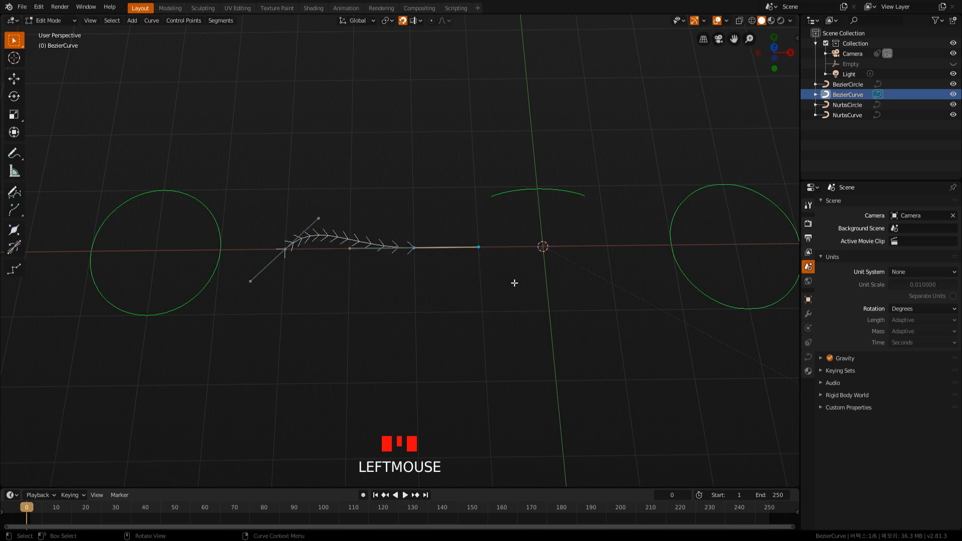
key("g")
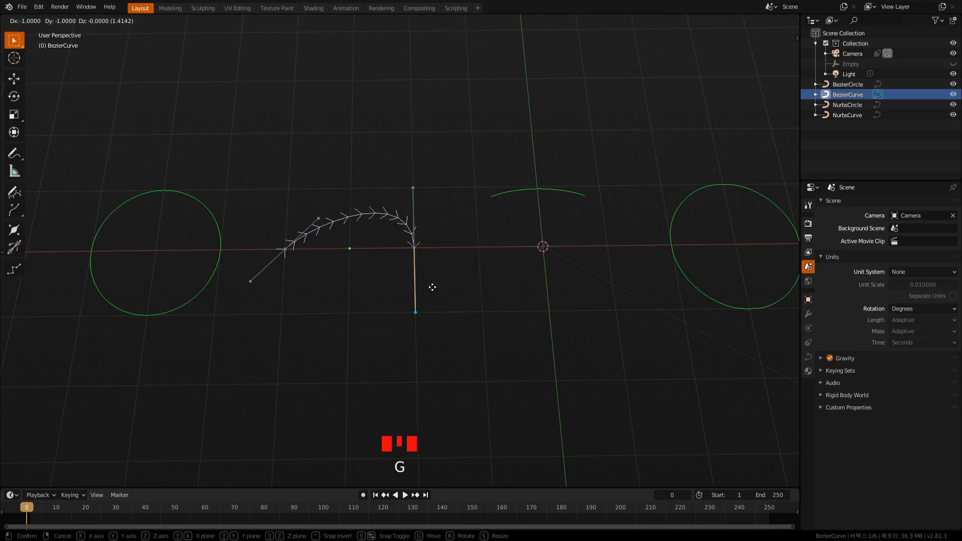
left_click(471, 302)
Turn off snapping and try moving the Bezier curve's outer end handle and end point freely.
left_click(402, 40)
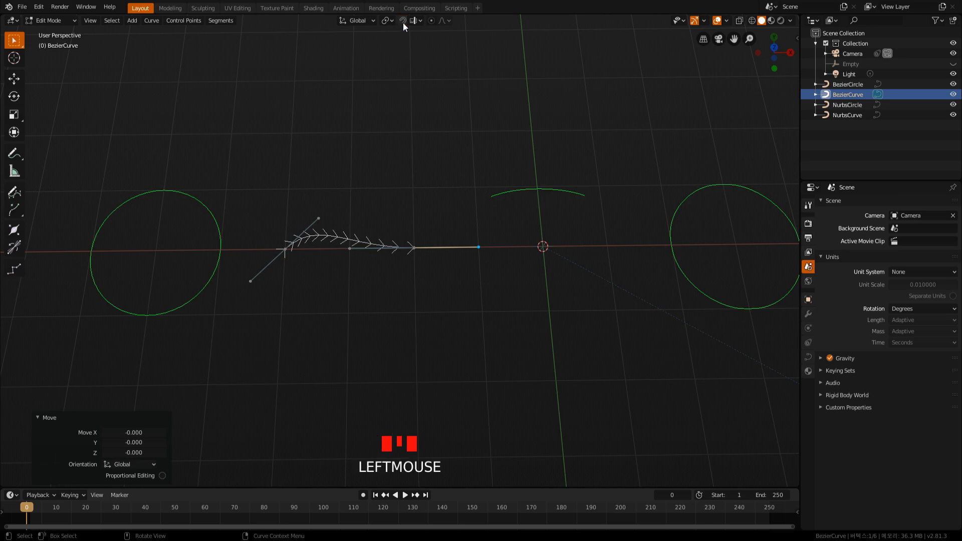
key("g")
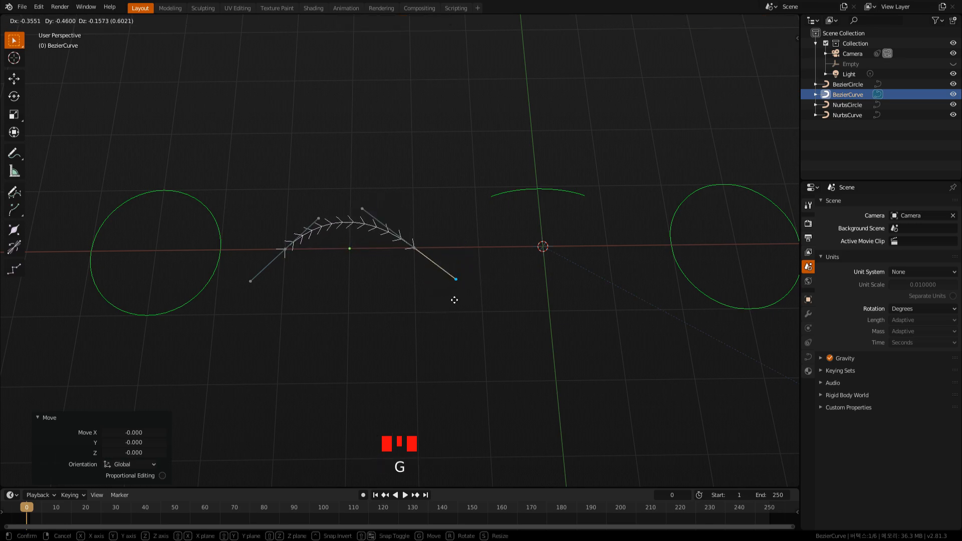
left_click(490, 271)
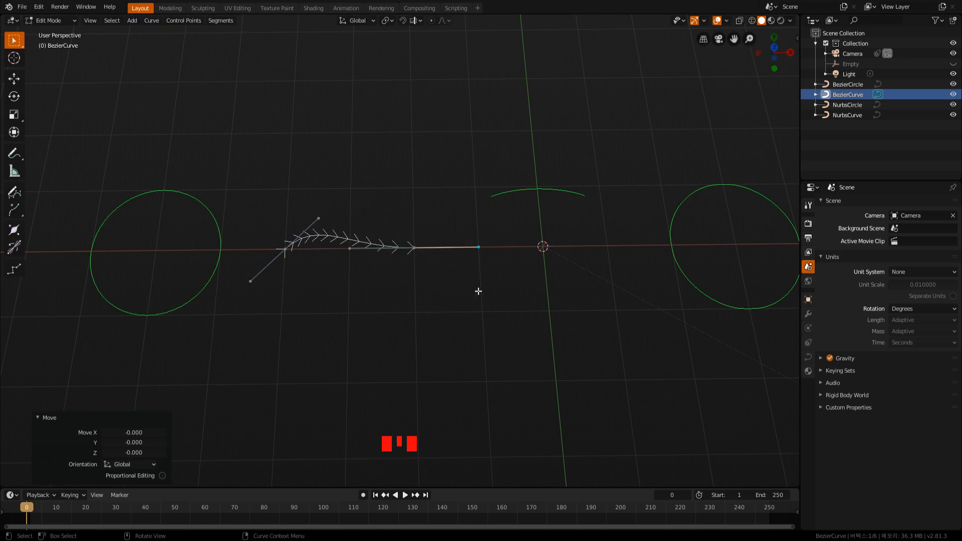
key("g")
right_click(406, 320)
left_click_drag(402, 225, 425, 272)
key("g")
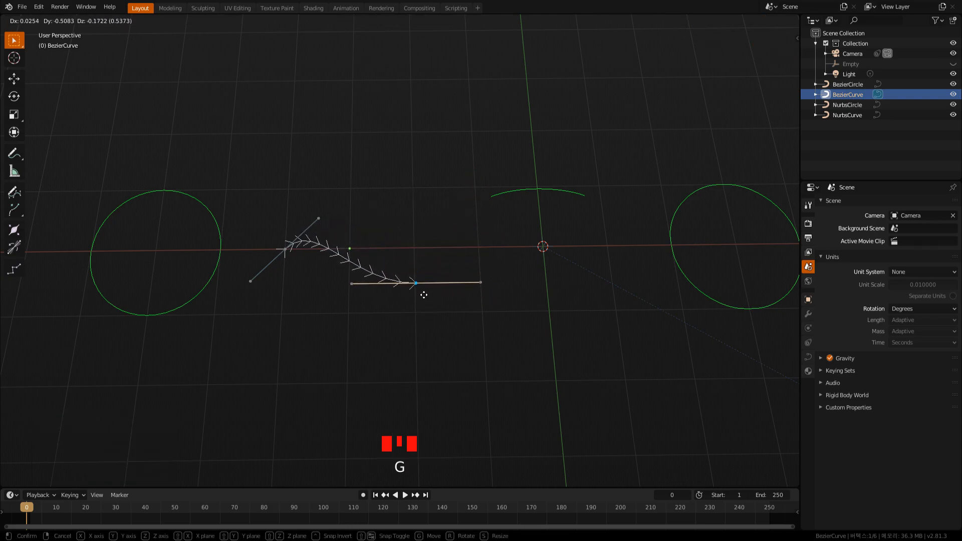
right_click(420, 264)
Extrude the curve's end point by about X 0.483, Y -1.294, Z -0.437 and rotate the new point's handles along the new segment.
key("e")
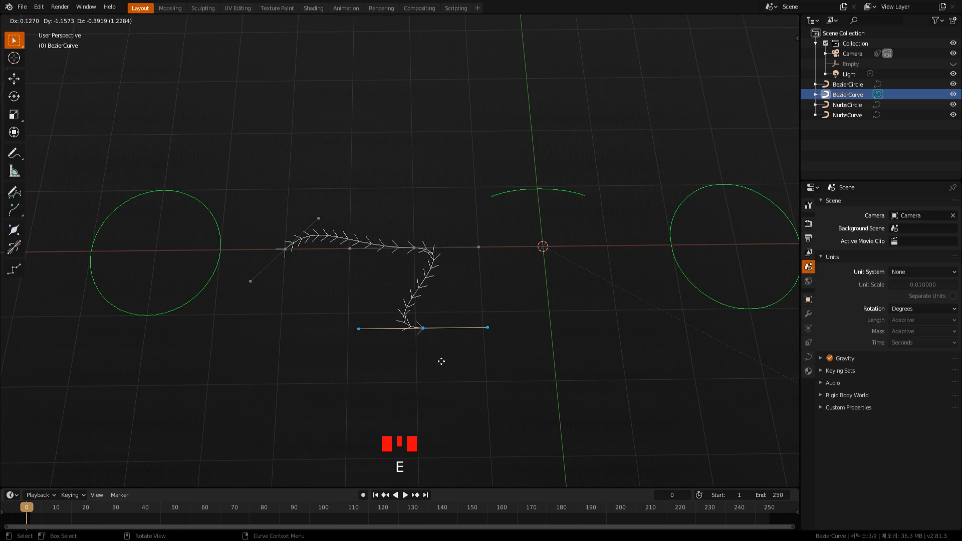
left_click(464, 370)
key("r")
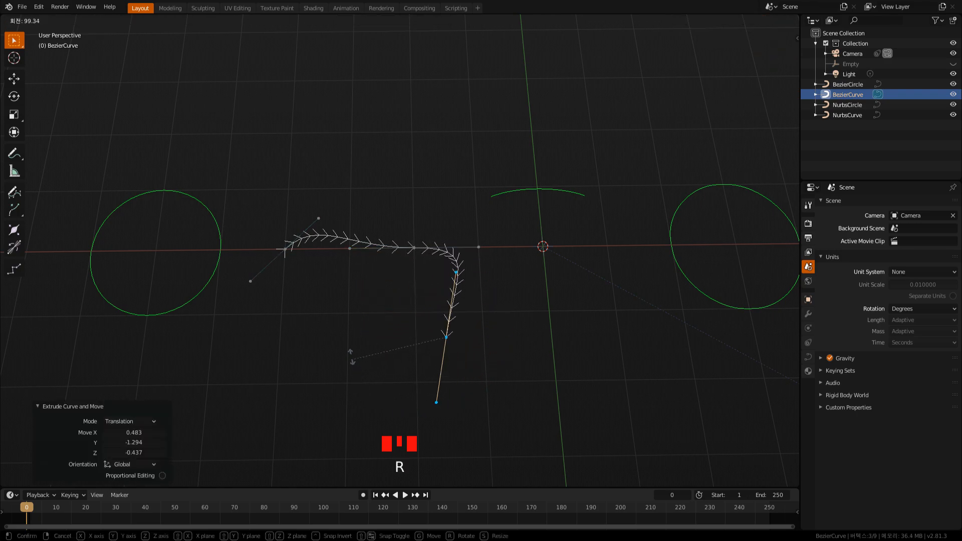
left_click(411, 344)
Reshape the new bend by moving both handles of the extruded end point until they slant diagonally across it.
left_click(466, 272)
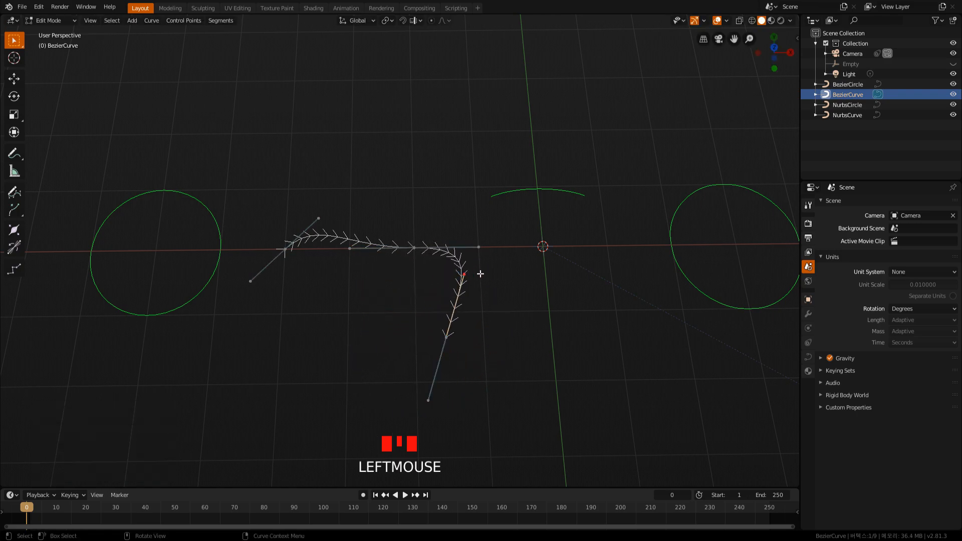
key("g")
left_click(474, 333)
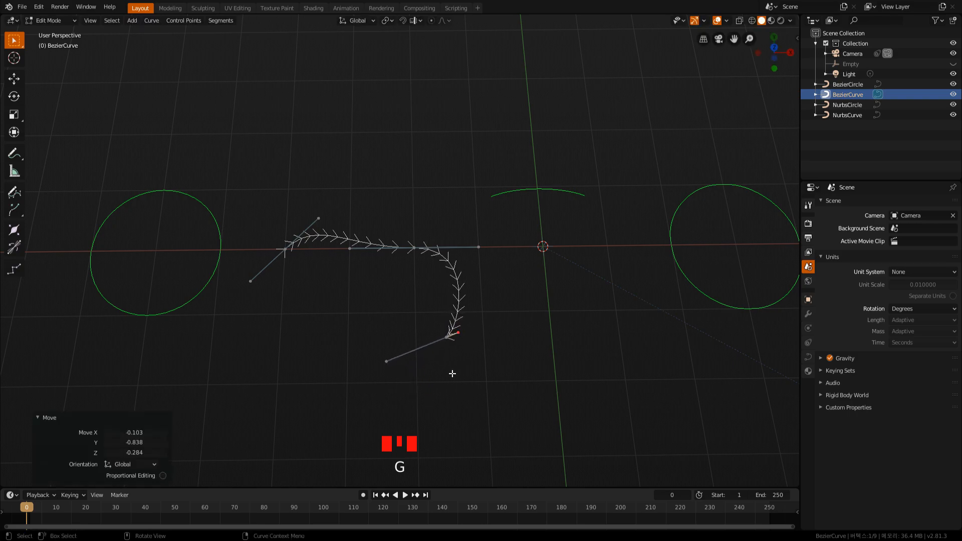
left_click(388, 364)
key("g")
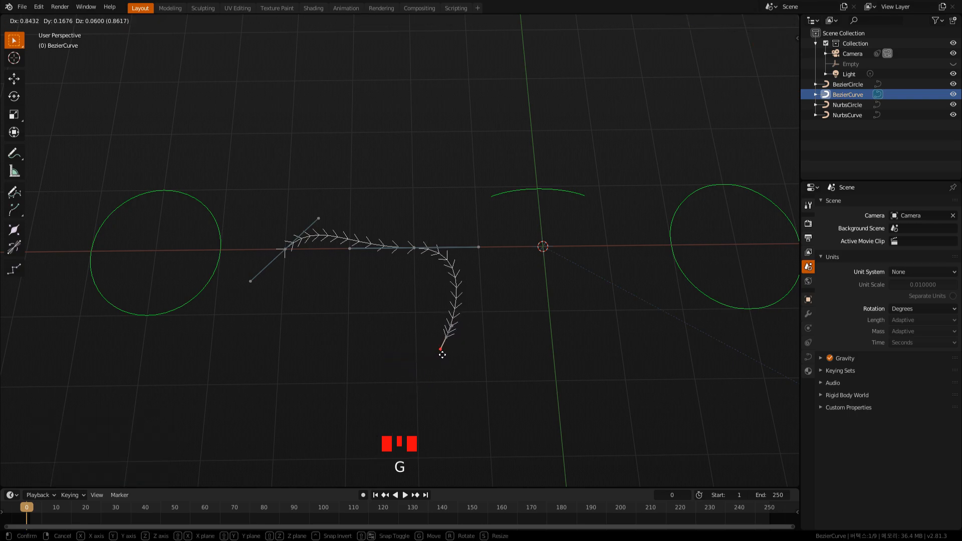
left_click(403, 360)
left_click(465, 335)
key("g")
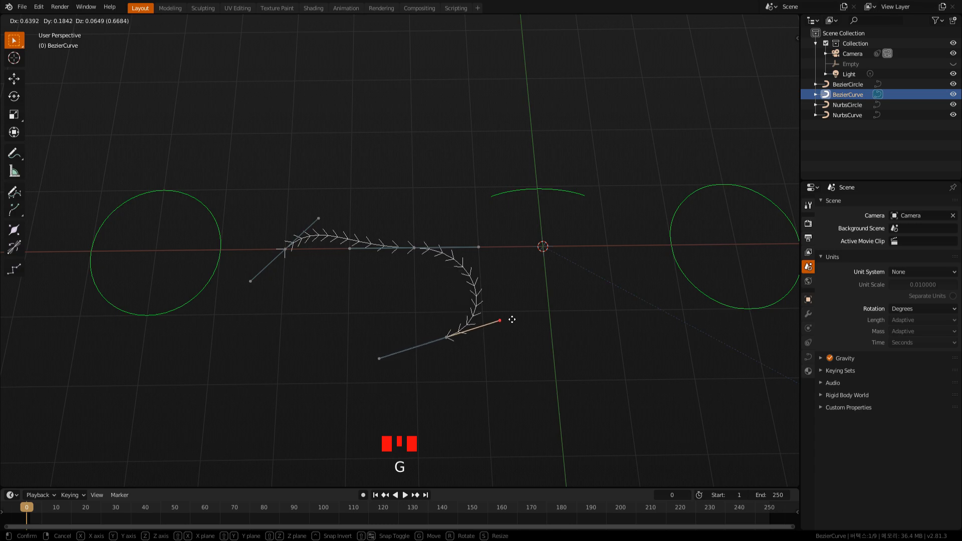
left_click(515, 304)
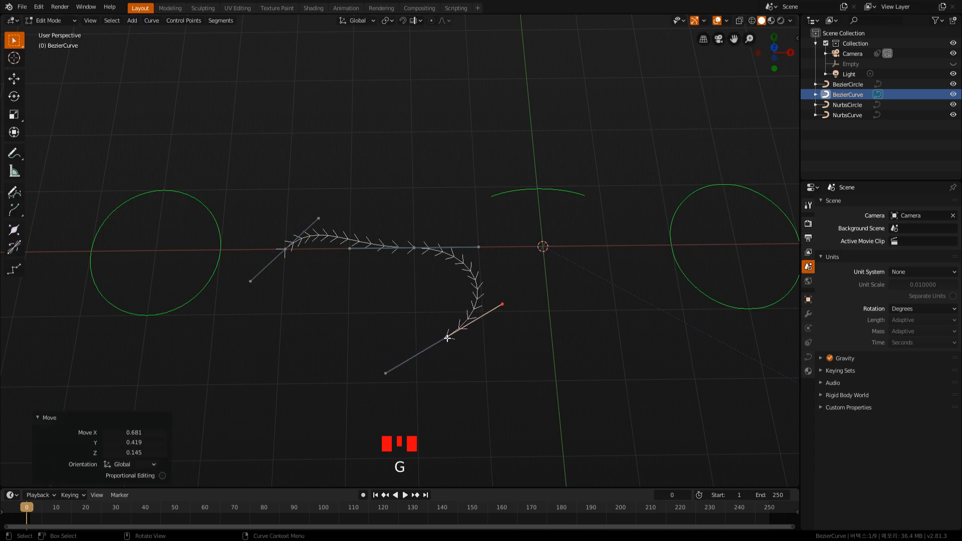
Move the extruded end point farther toward negative Y and rotate the middle control point's handles by about 33.3°.
left_click(447, 338)
key("g")
left_click(434, 387)
left_click(413, 249)
key("r")
left_click(404, 326)
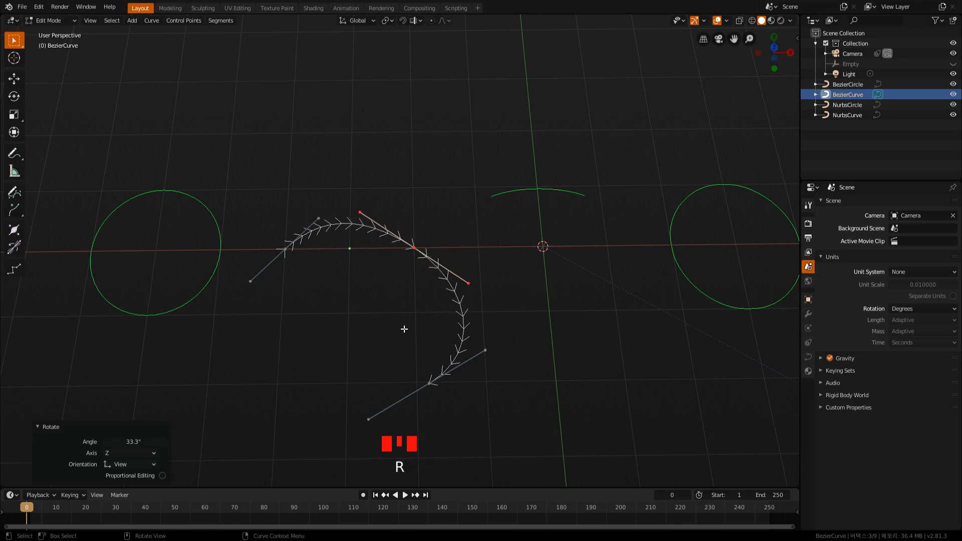
Extrude the Bezier curve's lower end point by about X -2.183, Y -0.215, Z -0.081 and rotate its handles by about 68.9°.
scroll(402, 341, "down", 1)
middle_click_drag(389, 346, 471, 307, "shift")
left_click_drag(437, 280, 468, 343)
key("e")
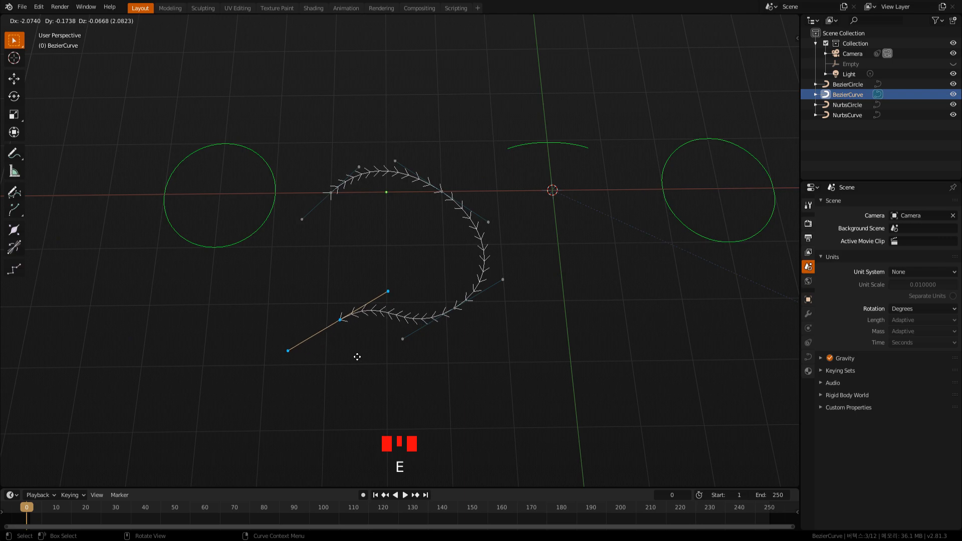
left_click(351, 359)
key("r")
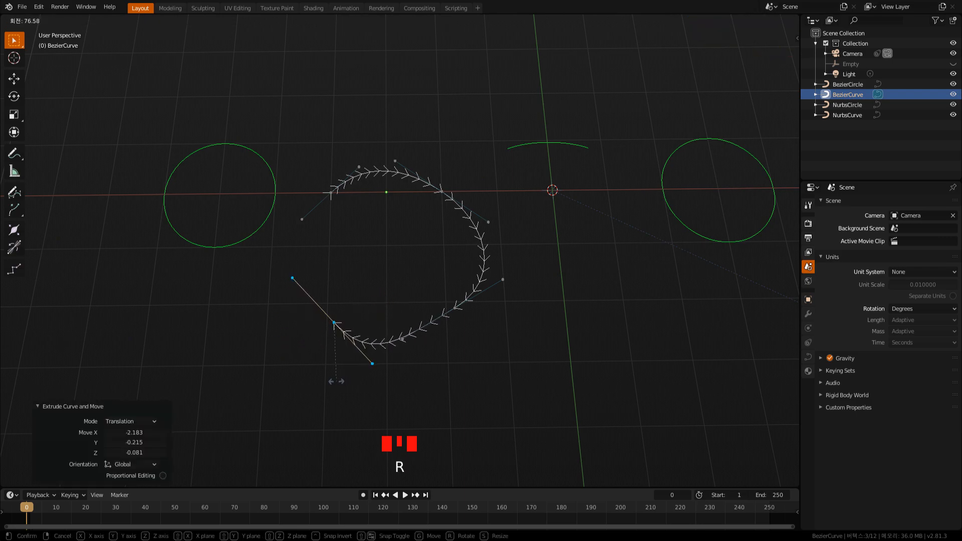
left_click(343, 374)
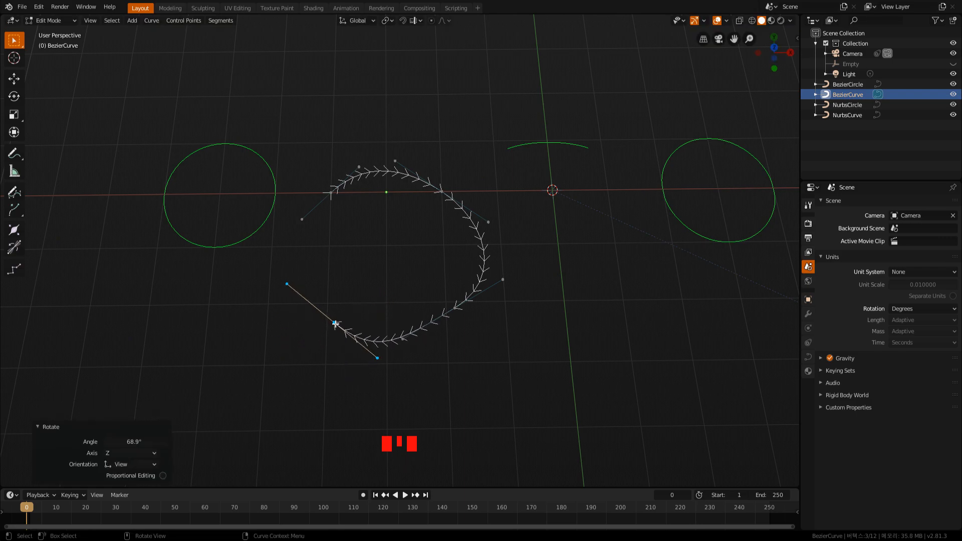
Shift the extruded end point slightly toward negative X and close the Bezier curve between its two end points with Toggle Cyclic.
key("g")
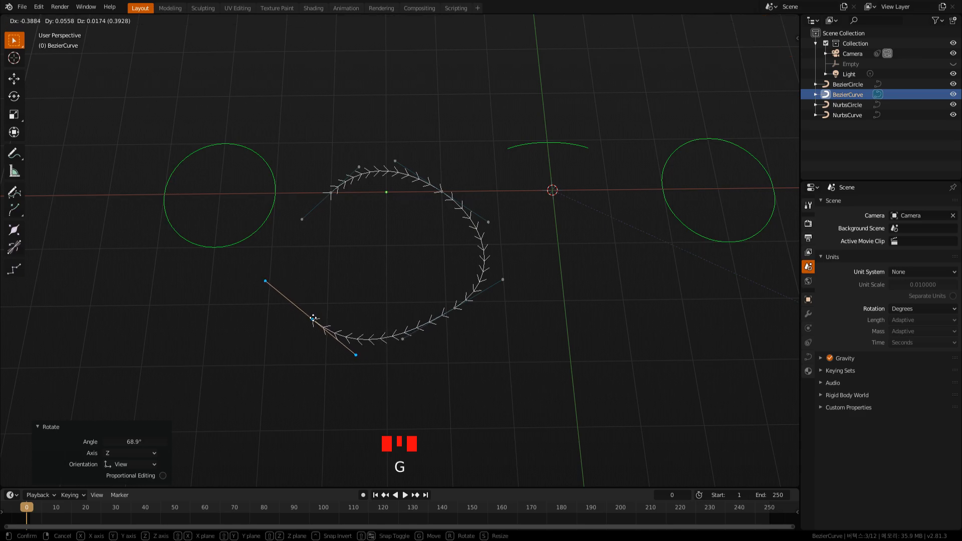
left_click(317, 316)
left_click(370, 255)
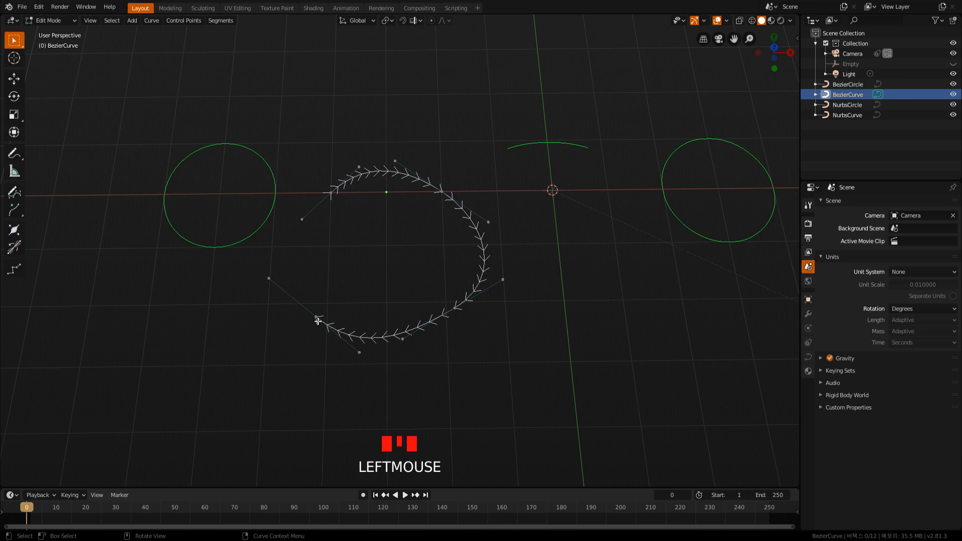
key("alt+c")
left_click_drag(299, 191, 353, 342)
key("alt+c")
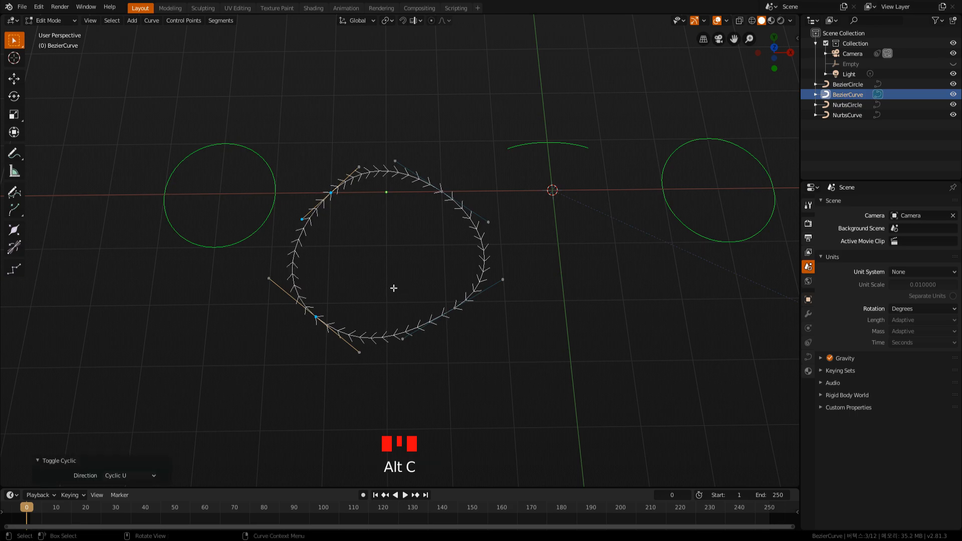
Adjust the closed curve's last extruded point inward, and move it again by about X -0.293, Y -0.305, Z -0.105.
left_click(391, 289)
left_click_drag(284, 298, 331, 346)
key("g")
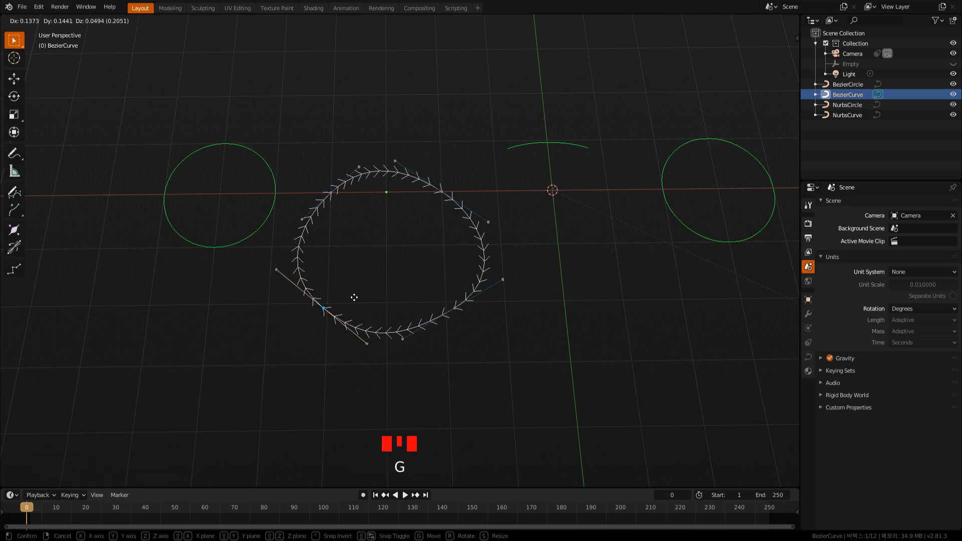
left_click(368, 288)
key("g")
left_click(356, 299)
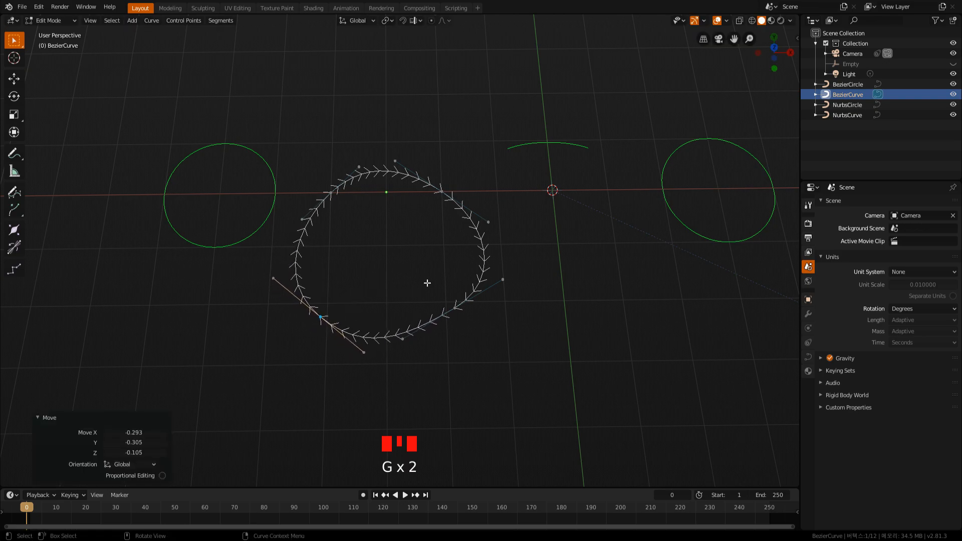
Return to Object Mode and move the Nurbs circle about 2.189 along X, away from the Nurbs curve.
key("Tab")
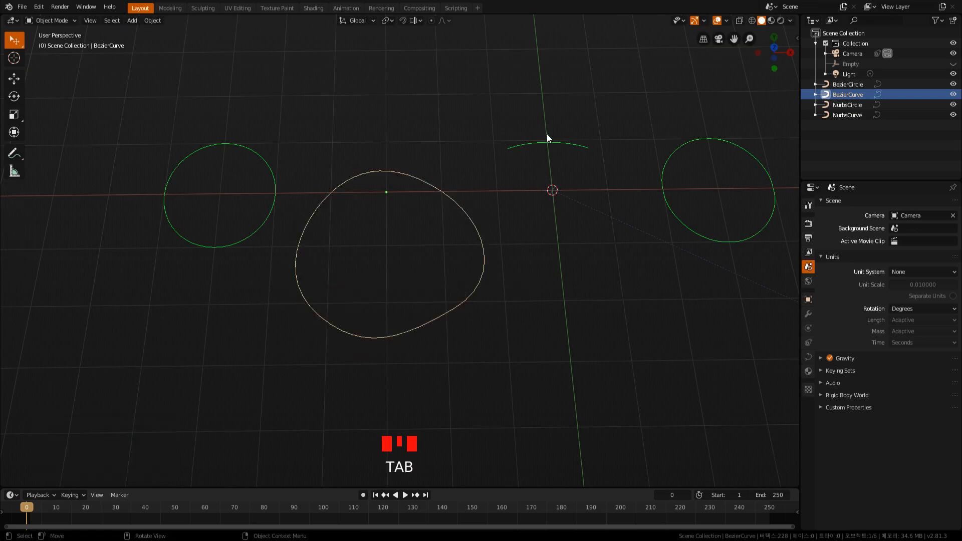
left_click(546, 136)
middle_click_drag(564, 268, 465, 268, "shift")
left_click(566, 175)
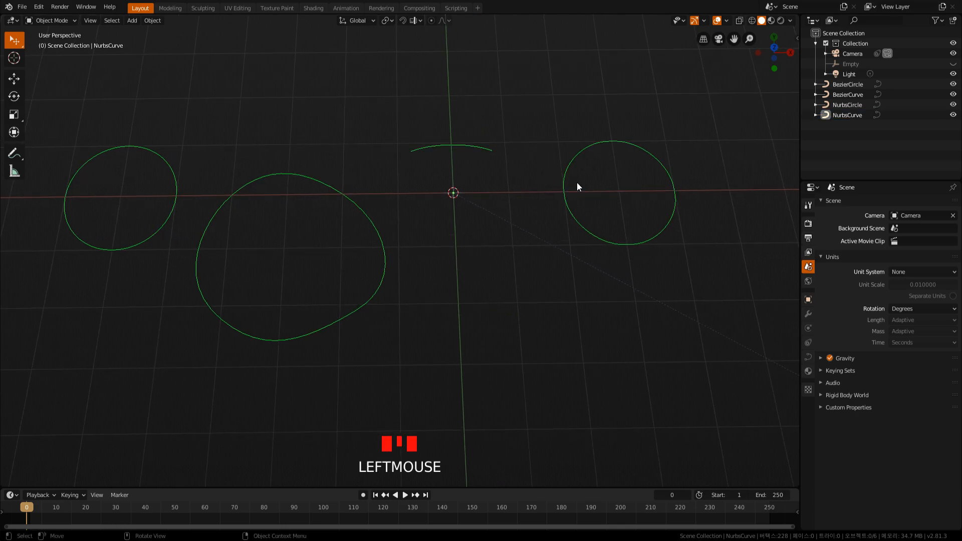
left_click(565, 190)
key("g")
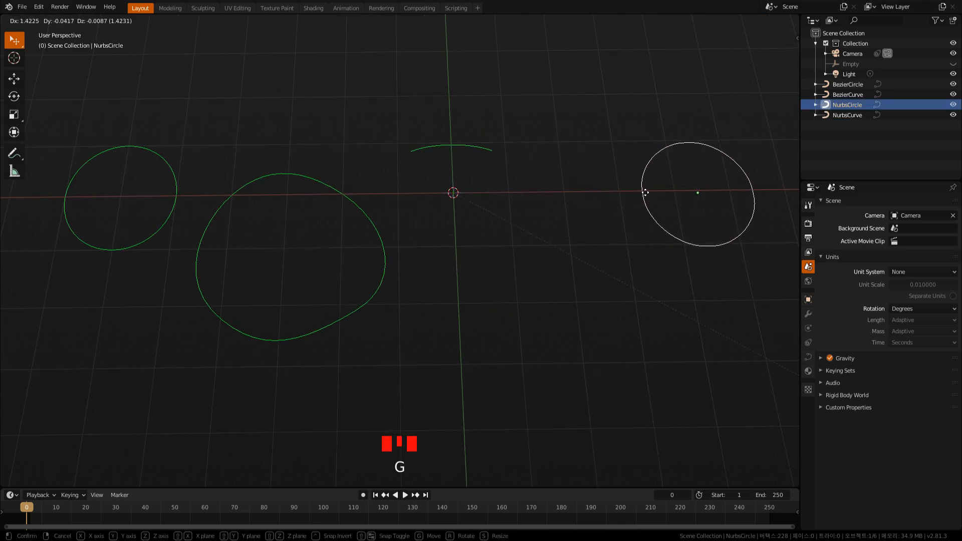
left_click(687, 191)
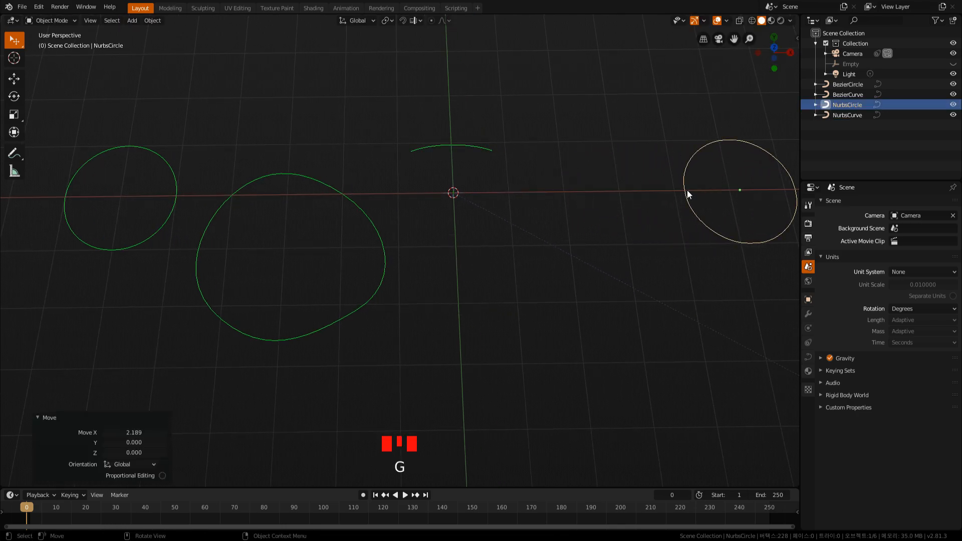
Edit the Nurbs curve by moving its two positive-X control points outward and its upper negative-X point slightly toward positive X.
left_click(495, 154)
key("Tab")
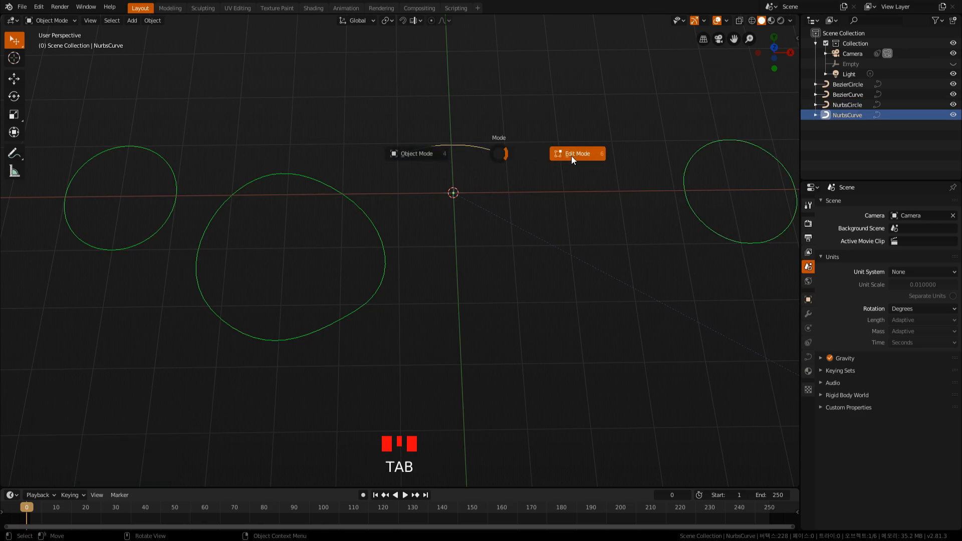
left_click_drag(493, 130, 517, 144)
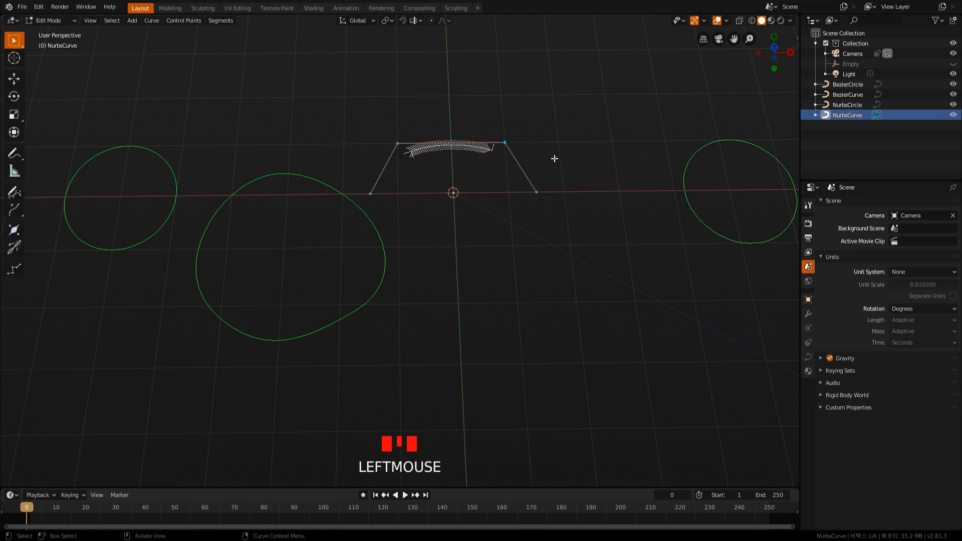
key("g")
left_click(584, 148)
left_click_drag(519, 180, 575, 222)
key("g")
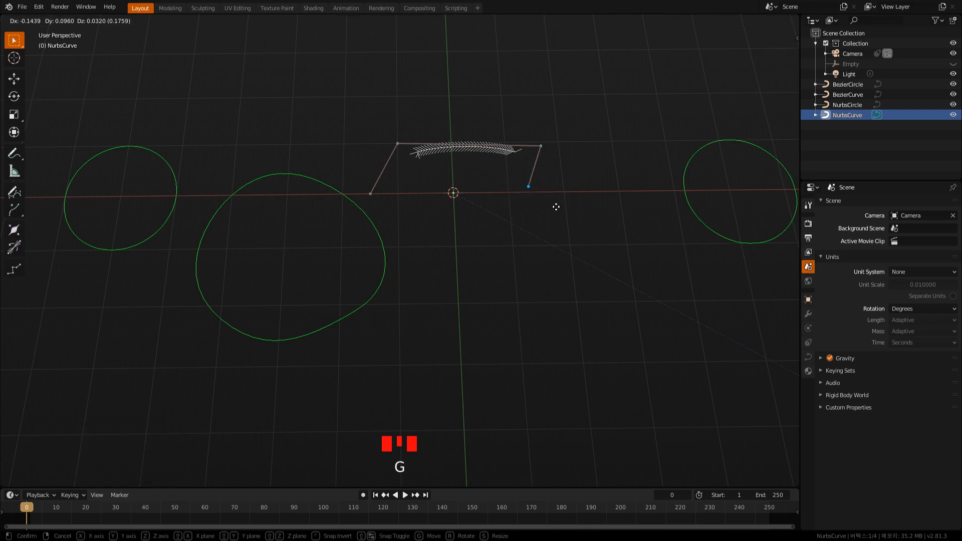
left_click(601, 218)
left_click_drag(371, 130, 417, 158)
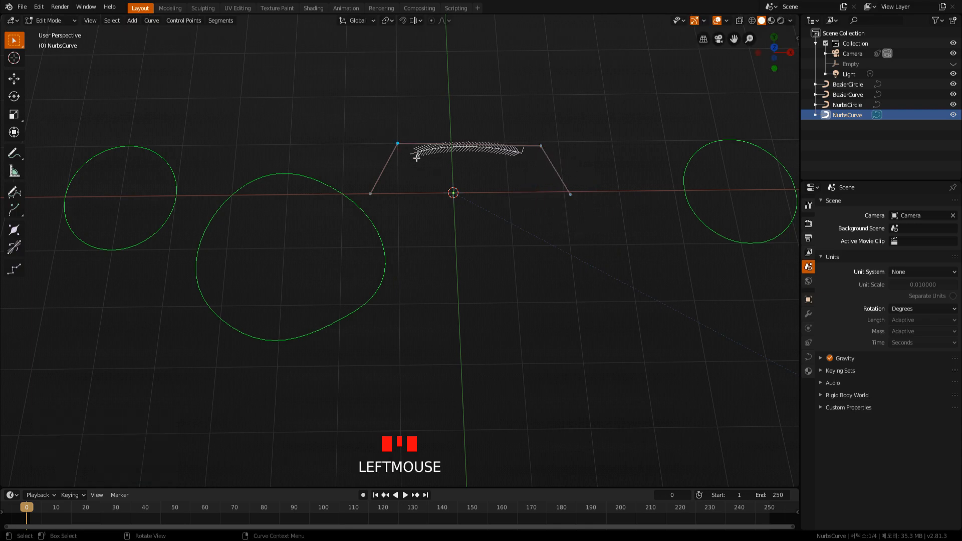
key("g")
left_click(430, 160)
Extrude the Nurbs curve's positive-X end point by about (-0.559, -1.392, -0.474), and again by about (-2.053, -0.492, -0.174).
left_click_drag(533, 186, 604, 224)
key("e")
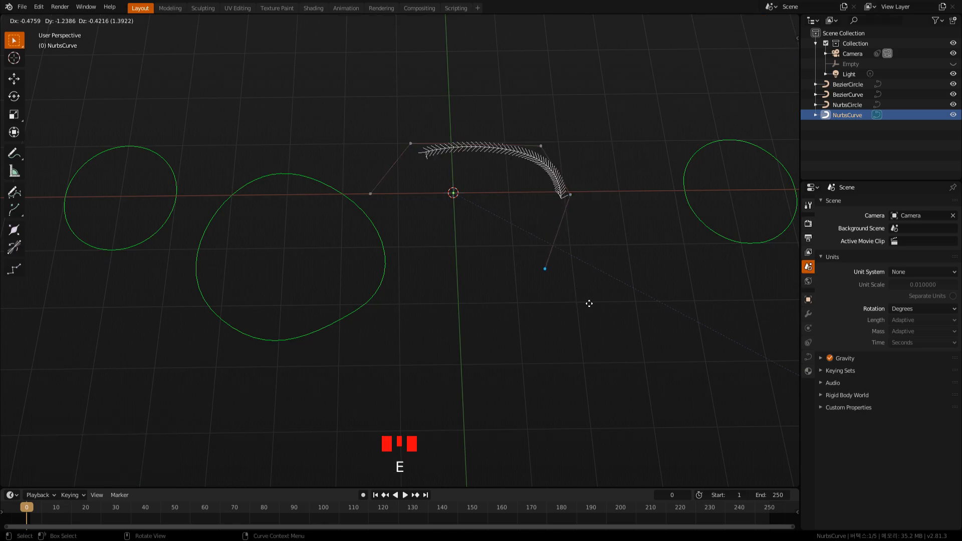
left_click(574, 311)
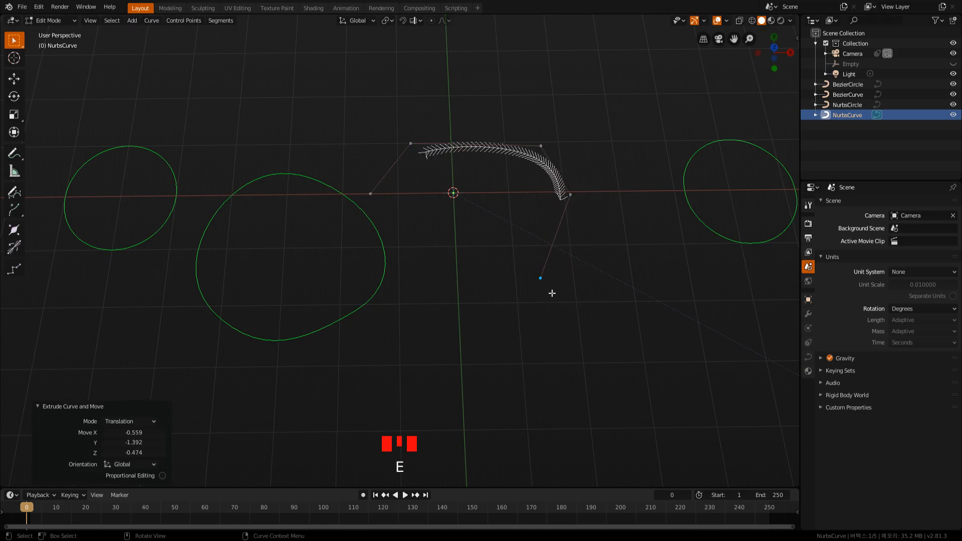
key("e")
left_click(459, 330)
Extrude a third control point by about X -0.555, Y 0.564, Z 0.189 and make the Nurbs curve cyclic.
key("e")
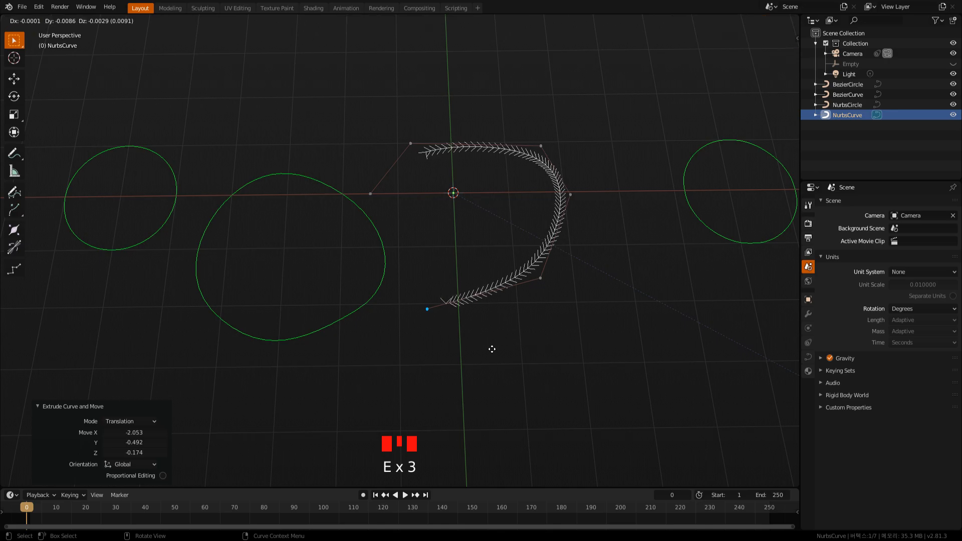
left_click(462, 316)
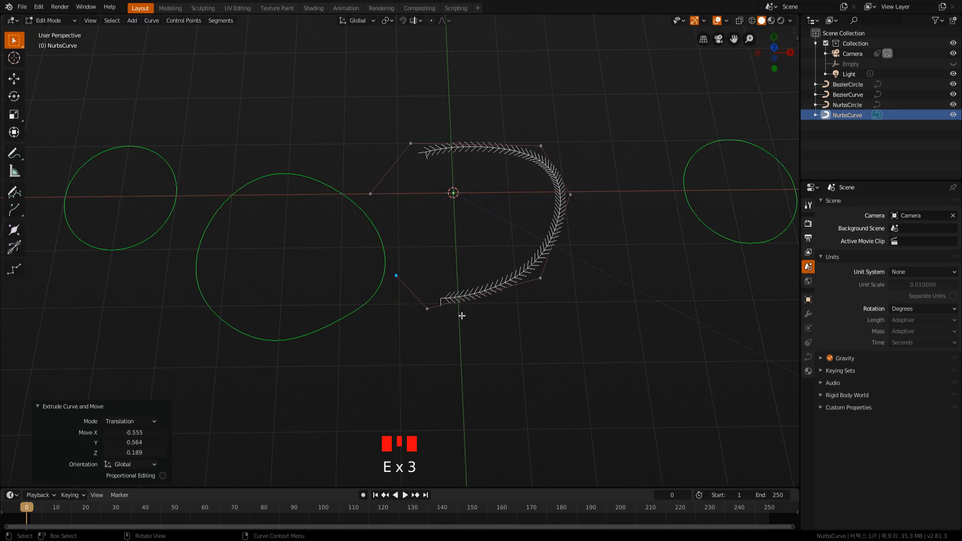
key("alt+c")
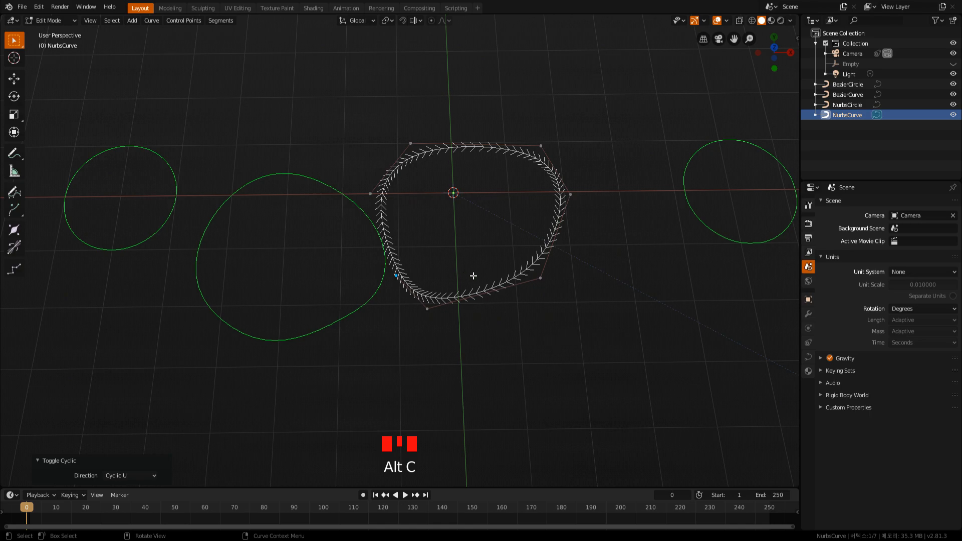
Widen the closed Nurbs curve by moving its two lowest control points and its positive-X side point outward.
left_click_drag(412, 289, 471, 342)
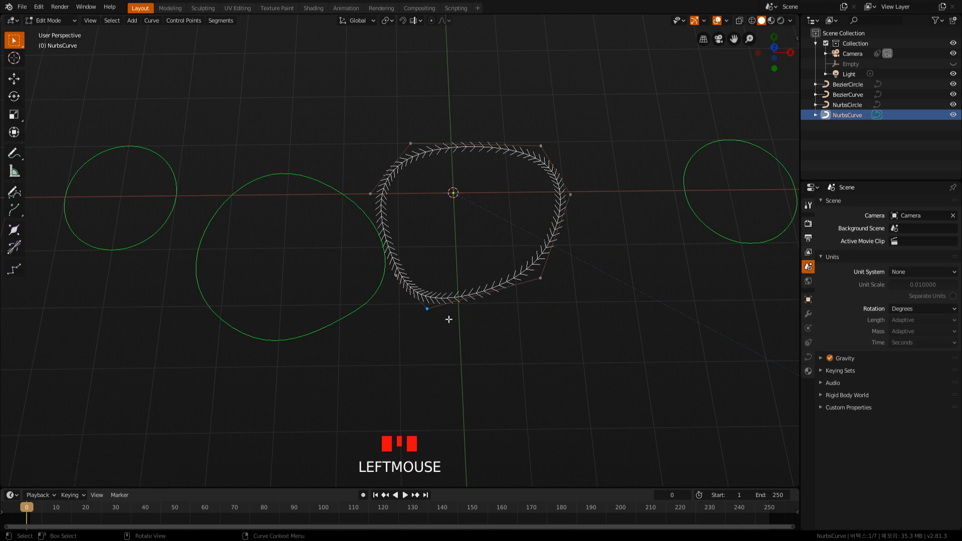
key("g")
left_click(547, 290)
key("g")
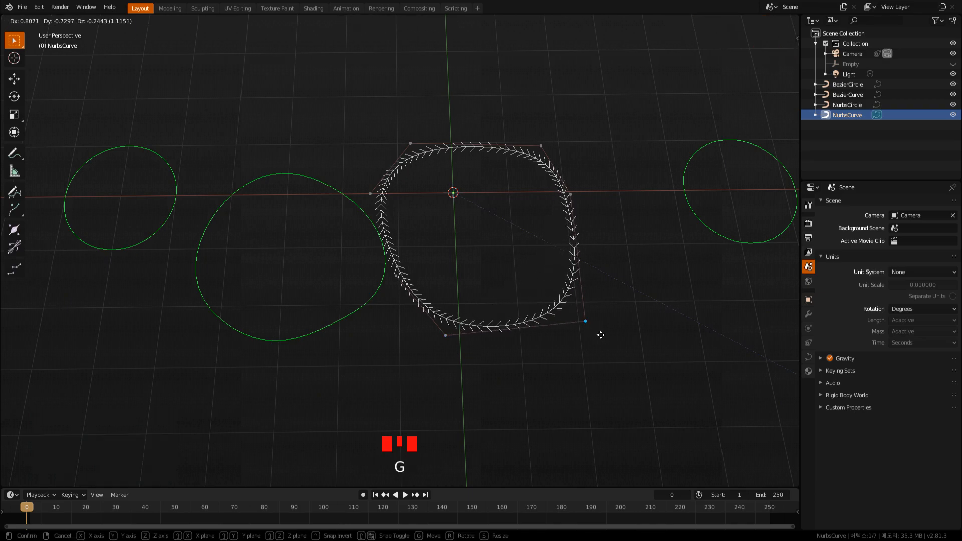
left_click(584, 307)
left_click(574, 211)
key("g")
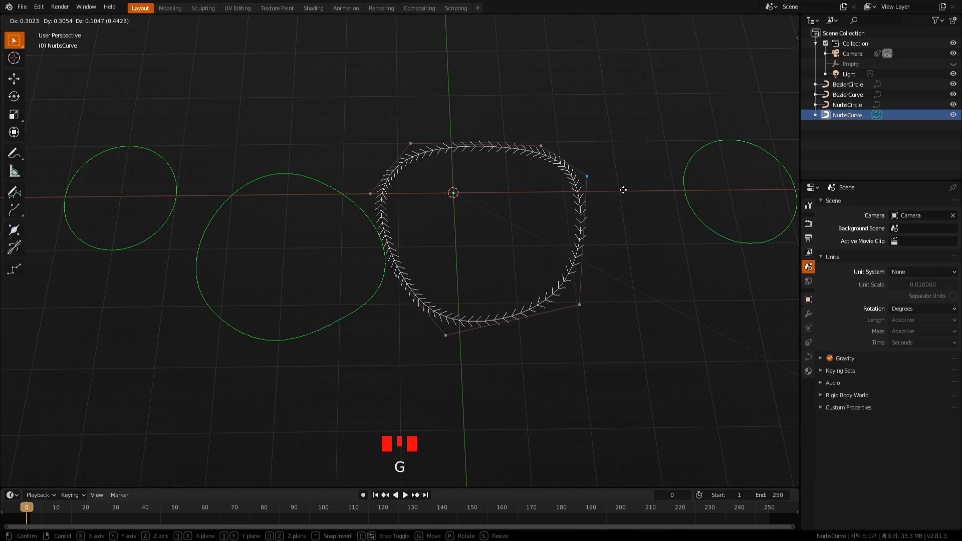
left_click(606, 233)
Move the two upper control points of the Nurbs curve farther toward positive Y to lengthen the shape.
left_click_drag(527, 125, 556, 185)
key("g")
left_click(549, 147)
left_click_drag(381, 119, 444, 152)
key("g")
left_click(448, 118)
Move the Nurbs curve's negative-X side point inward by about (3.214, -0.610, -0.195), and back out by about (-2.549, 1.083, 0.357).
left_click_drag(423, 241, 363, 186)
key("g")
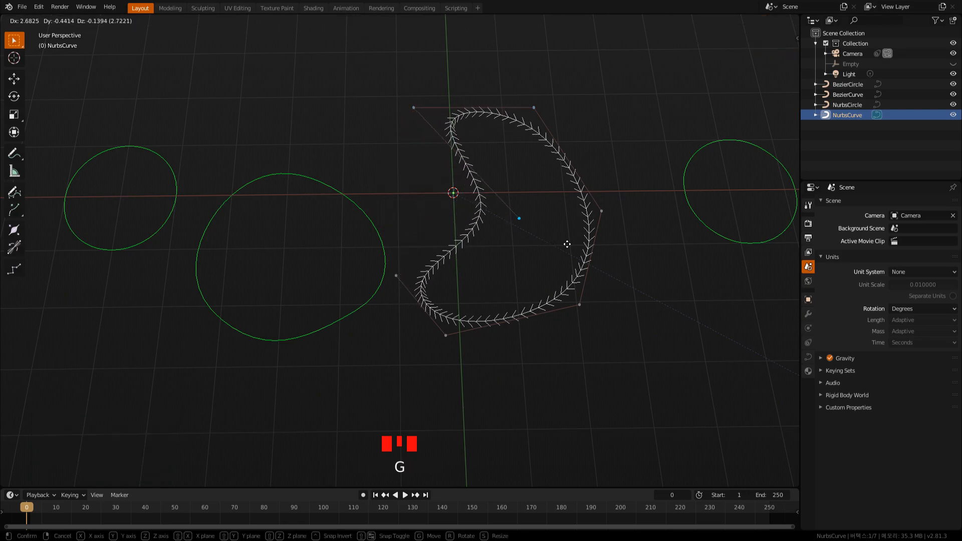
left_click(588, 254)
key("g")
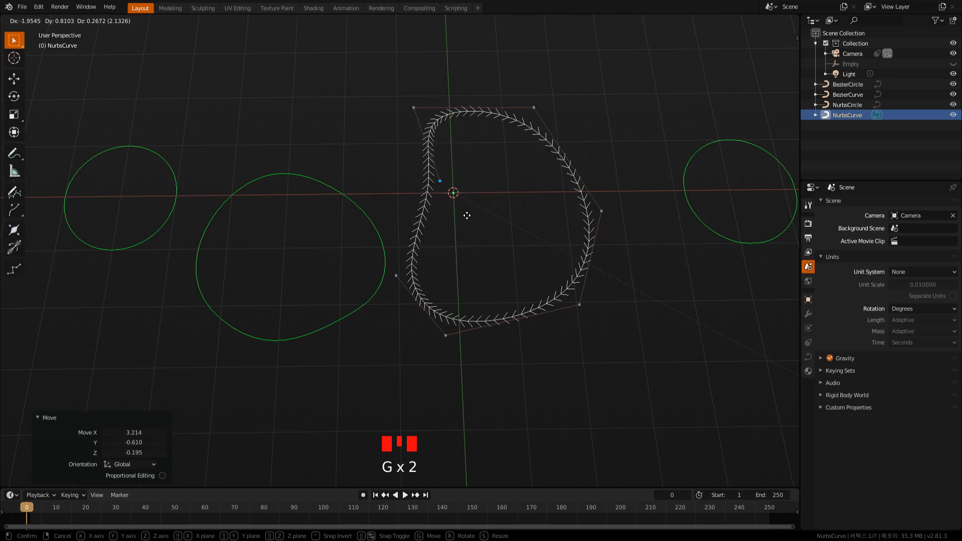
left_click(438, 201)
Return to Object Mode and convert the Nurbs curve to a mesh with Mesh from Curve/Meta/Surf/Text.
key("Tab")
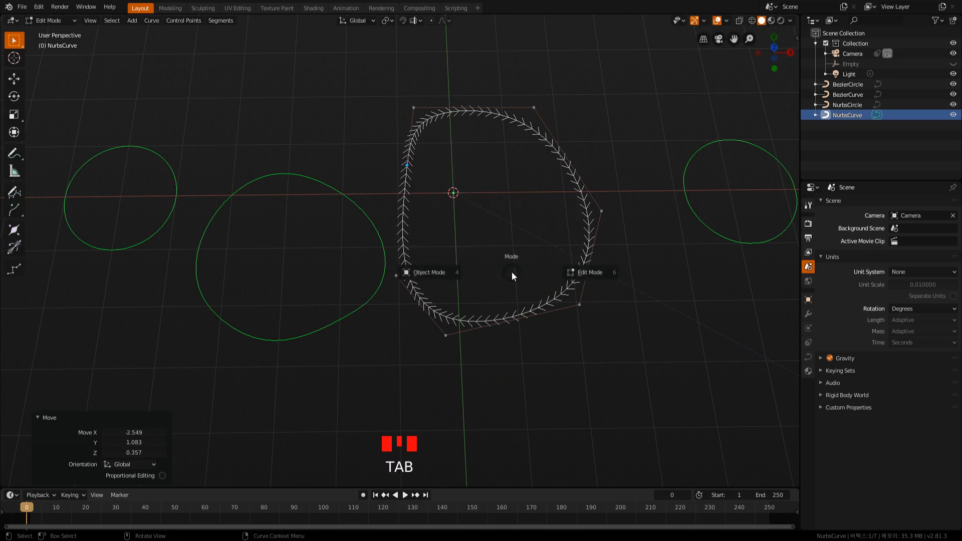
left_click(431, 273)
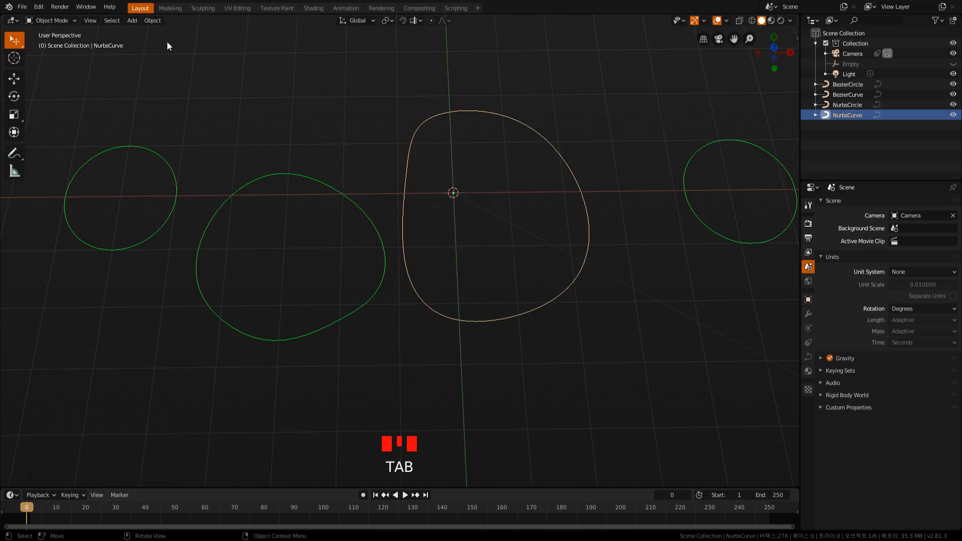
left_click(156, 23)
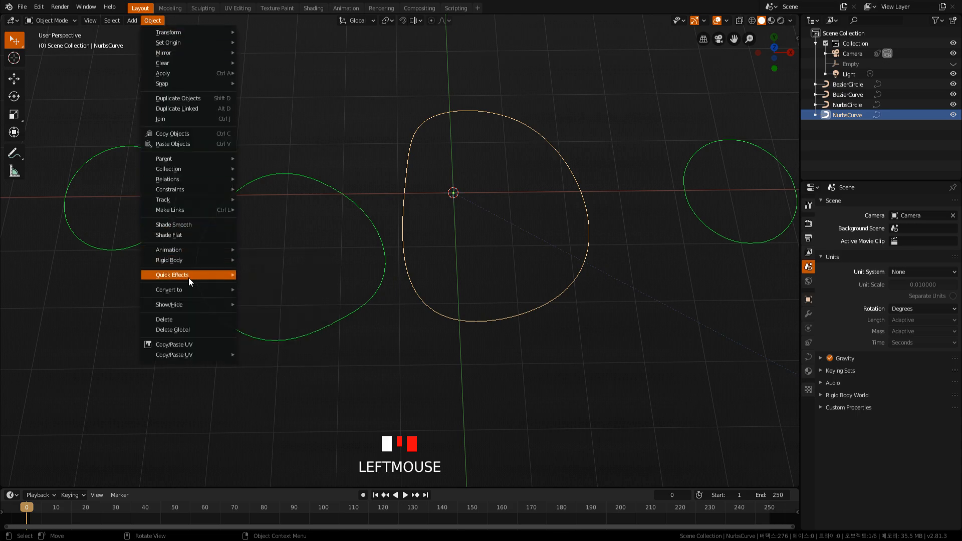
mouse_move(177, 294)
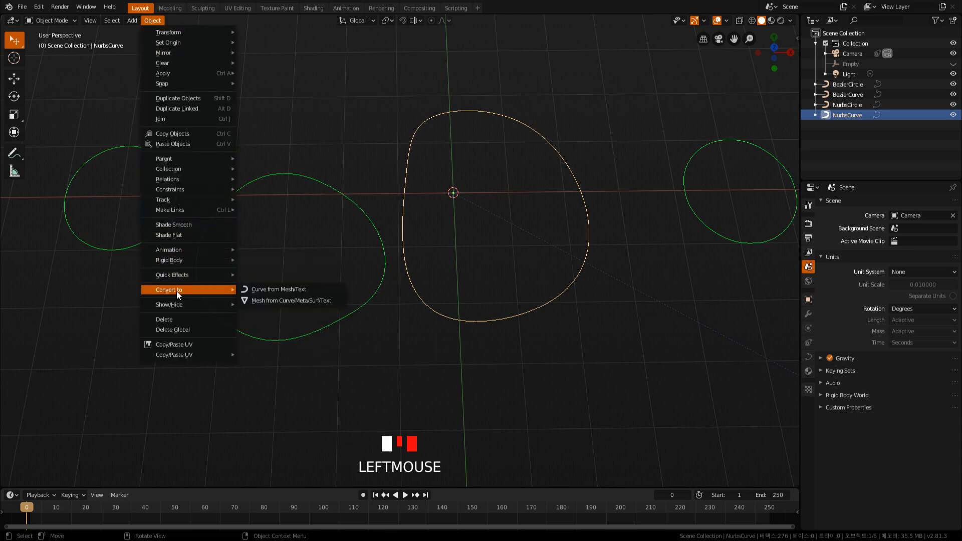
left_click(296, 301)
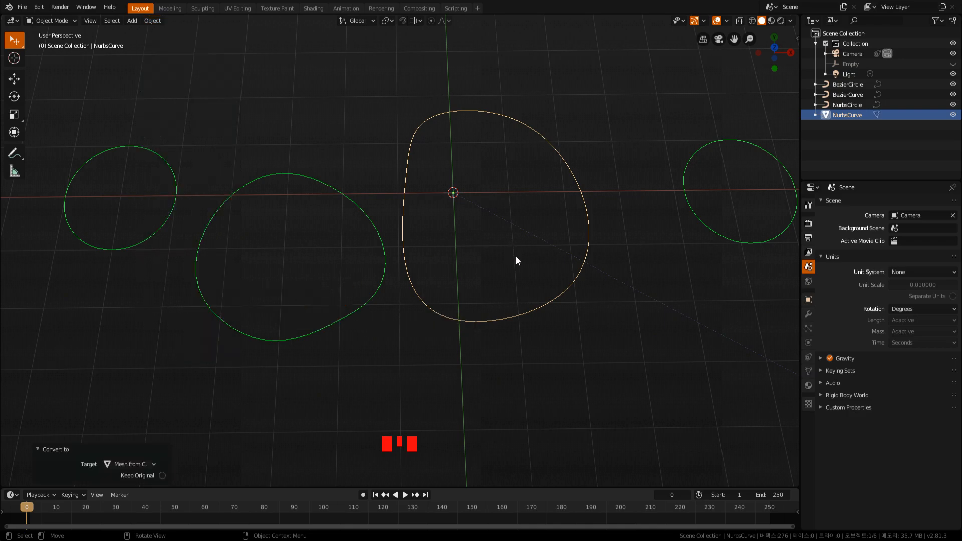
Enter Edit Mode on the converted mesh, select all of its outline vertices in vertex mode and fill them with a face.
key("Tab")
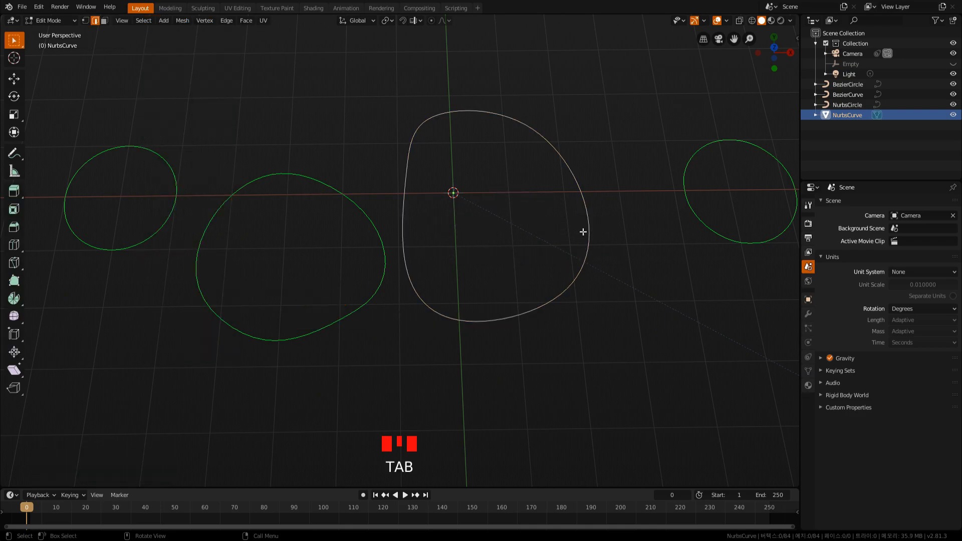
left_click(591, 226)
key("1")
left_click(425, 103)
left_click_drag(407, 97, 602, 377)
left_click_drag(381, 78, 619, 425)
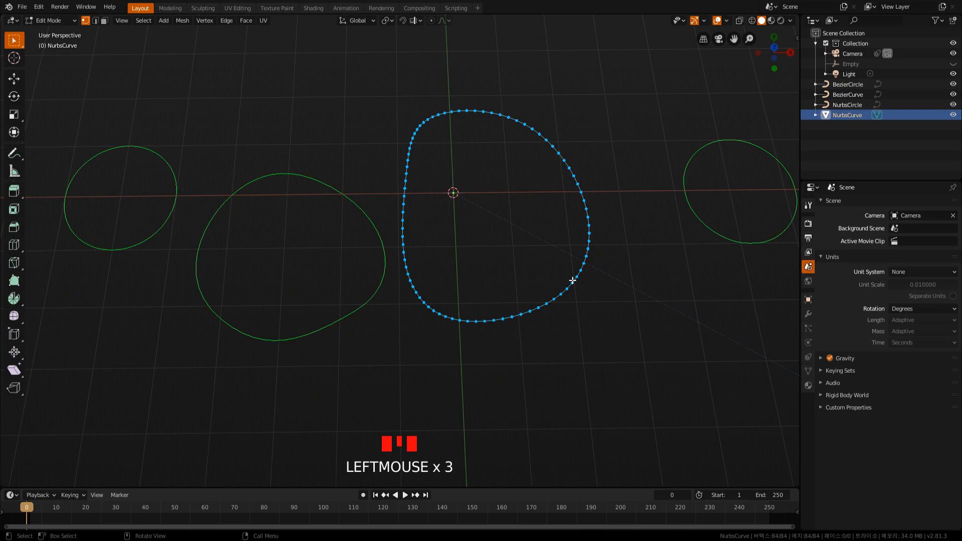
key("f")
Extrude the filled face upward into a thick solid block and select a single vertex on its upper rim.
middle_click_drag(521, 287, 514, 258)
key("e")
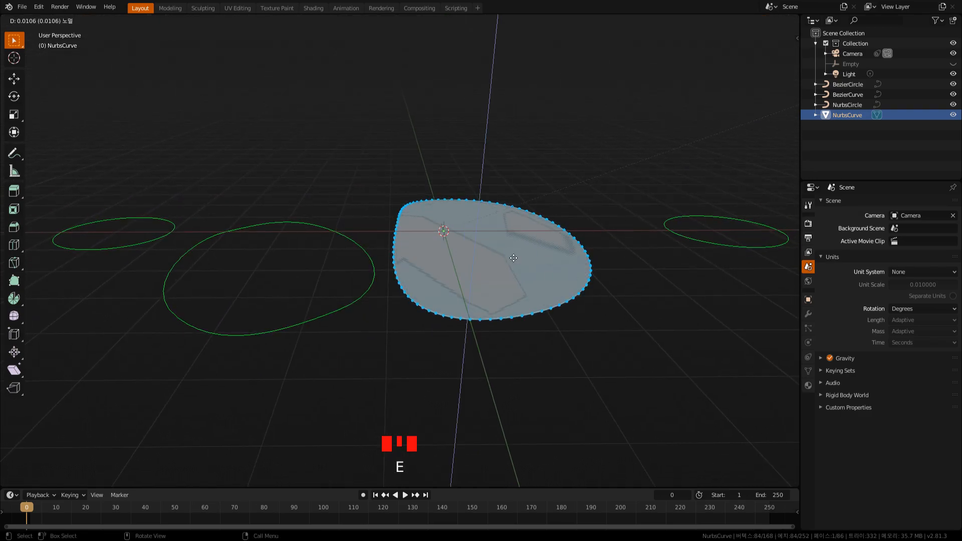
left_click(555, 295)
mouse_move(555, 295)
middle_mouse_down()
mouse_move(552, 333)
mouse_move(542, 288)
middle_mouse_up()
left_click(569, 209)
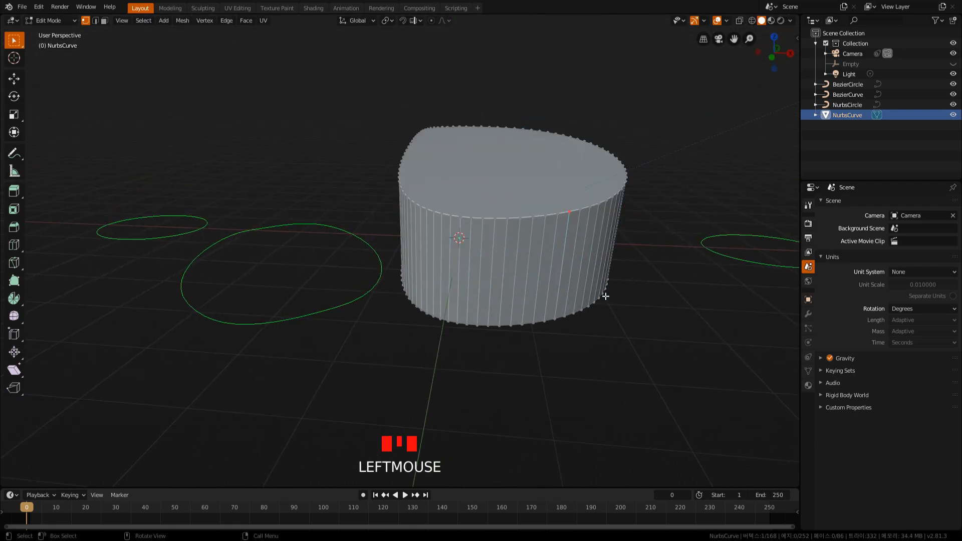
Undo the extrusion, the face fill and the mesh conversion until the object is the Nurbs curve again.
key("ctrl+z")
key("ctrl+z")
key("ctrl+z")
key("ctrl+z")
key("ctrl+z")
key("ctrl+z")
key("ctrl+z")
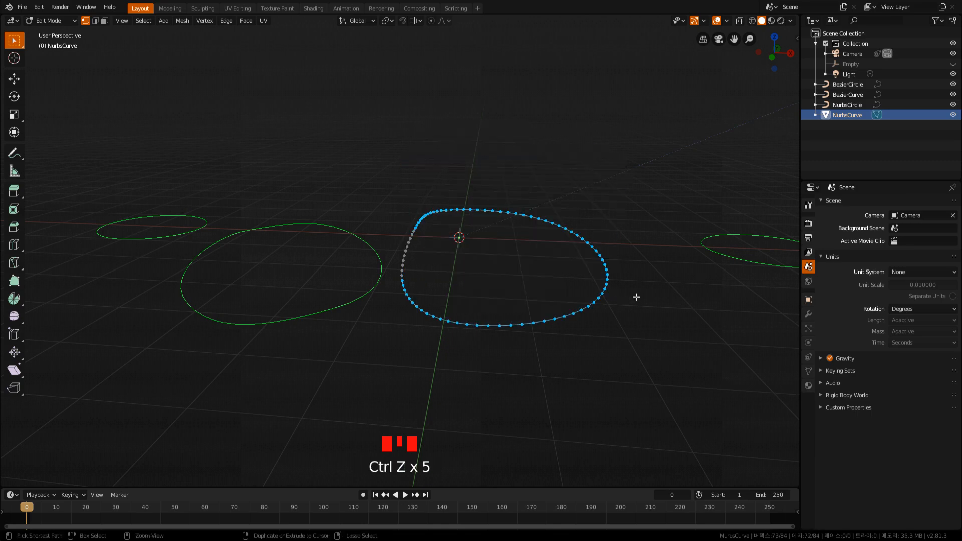
key("ctrl+z")
key("ctrl+z")
key("ctrl+z")
key("ctrl+z")
key("ctrl+z")
key("ctrl+z")
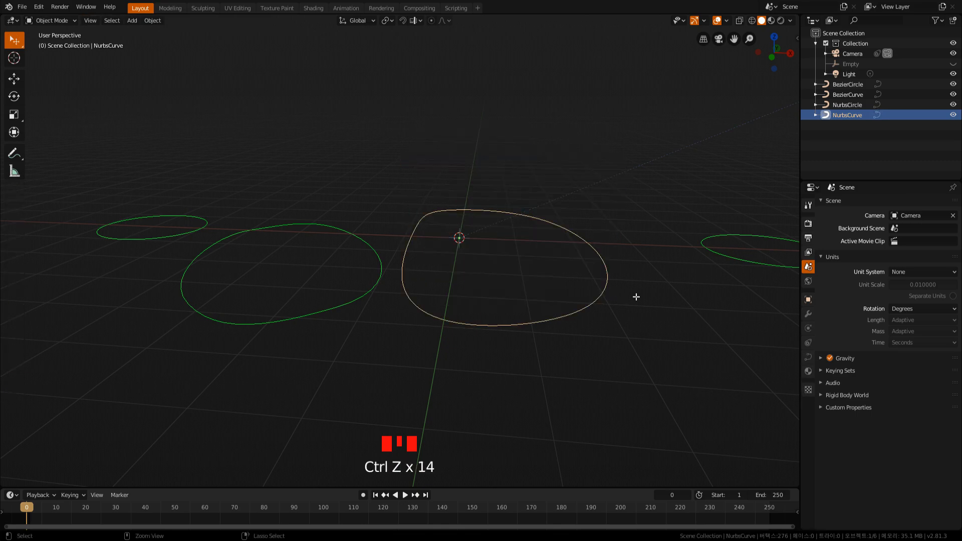
key("ctrl+z")
Return the Nurbs curve to Object Mode, and delete it along with the Bezier and Nurbs circles and the Bezier curve.
mouse_move(636, 296)
middle_mouse_down()
mouse_move(639, 328)
mouse_move(638, 300)
middle_mouse_up()
left_click(638, 300)
key("Tab")
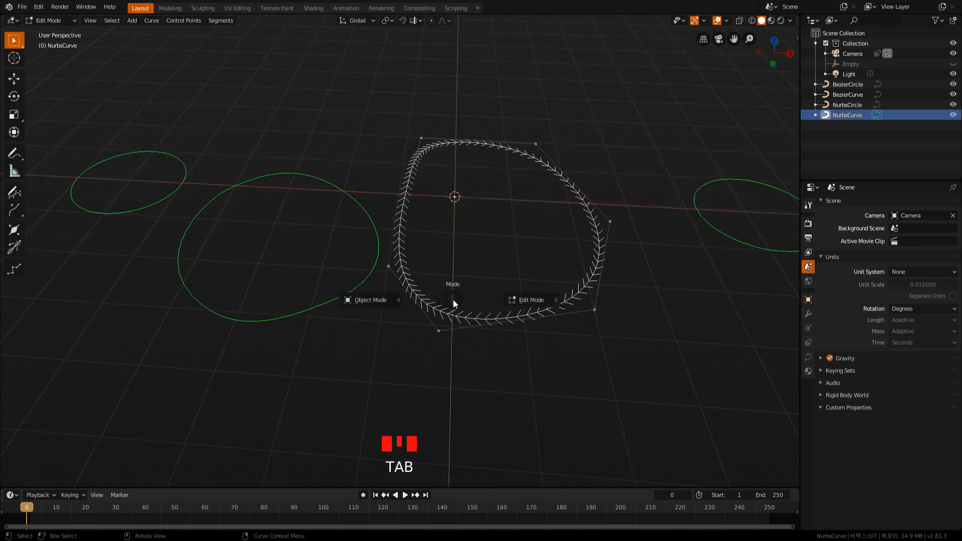
left_click(370, 301)
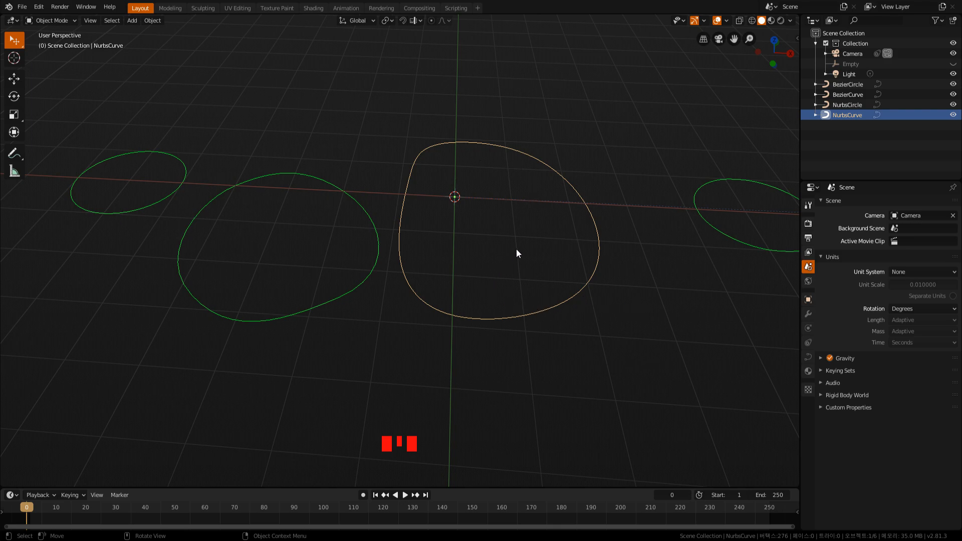
key("Delete")
left_click(708, 232)
key("Delete")
left_click(385, 242)
key("Delete")
left_click(183, 178)
key("Delete")
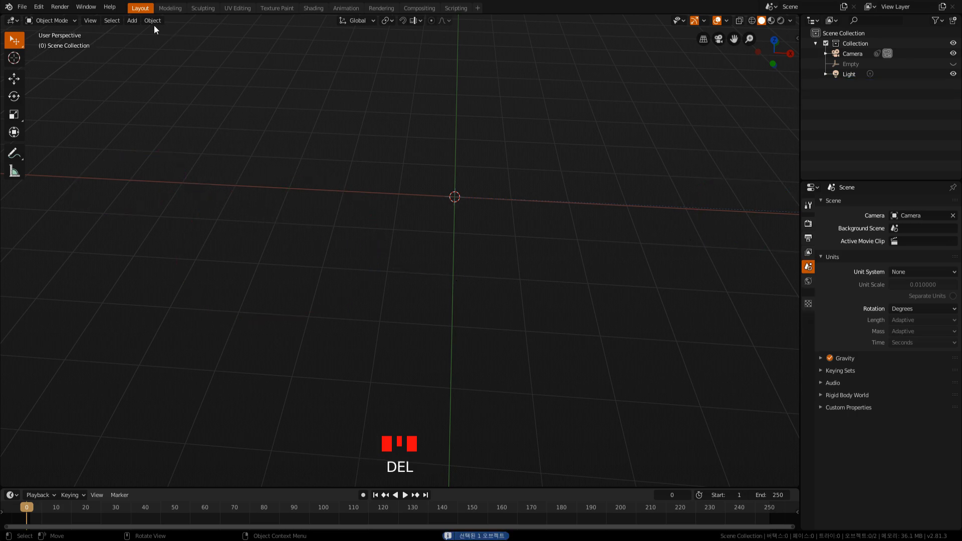
Add a Bezier curve at the world origin, enter Edit Mode and show it from the top view.
left_click(132, 21)
mouse_move(166, 43)
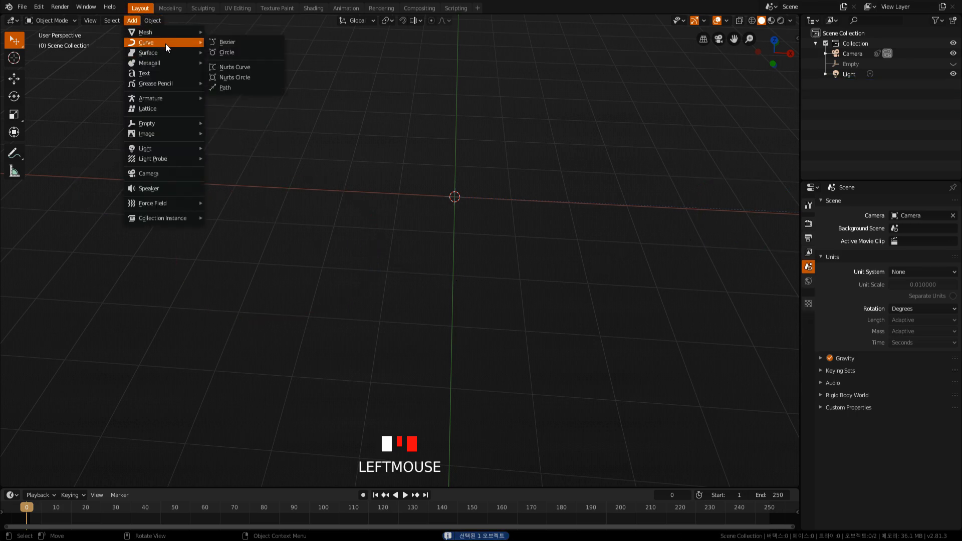
left_click(229, 43)
middle_click_drag(478, 231, 448, 265)
scroll(446, 266, "up", 6)
middle_click_drag(507, 270, 448, 270, "shift")
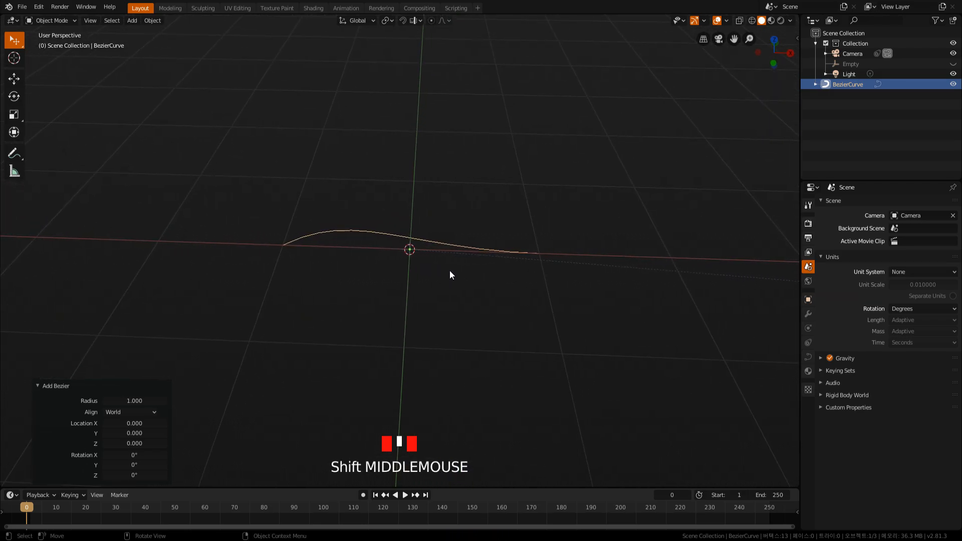
key("Tab")
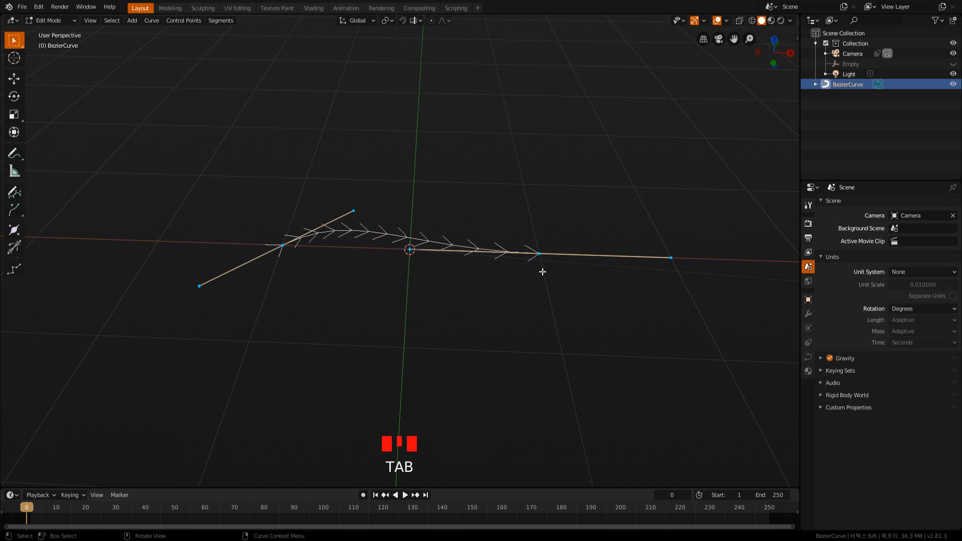
scroll(538, 260, "down", 2)
key("KP_7")
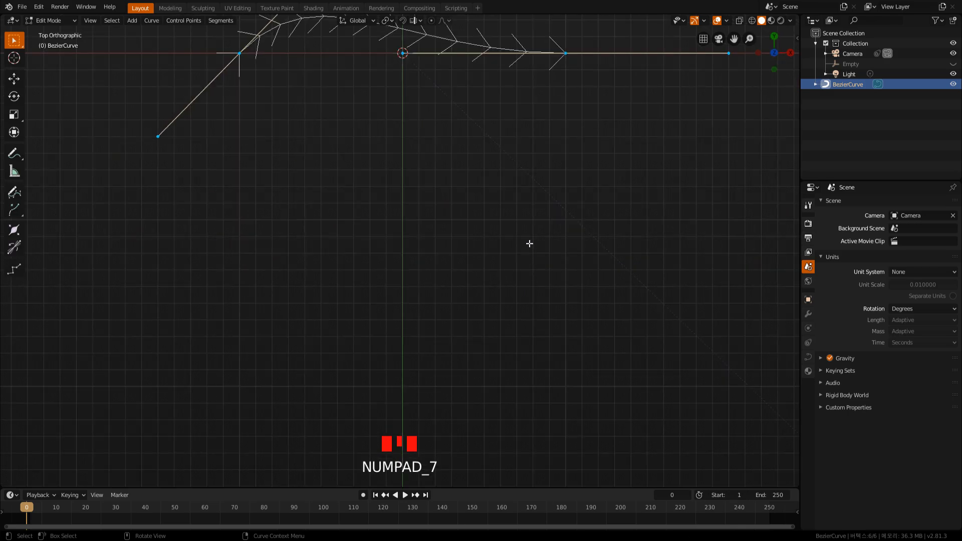
scroll(464, 161, "down", 2)
middle_click_drag(463, 161, 407, 256, "shift")
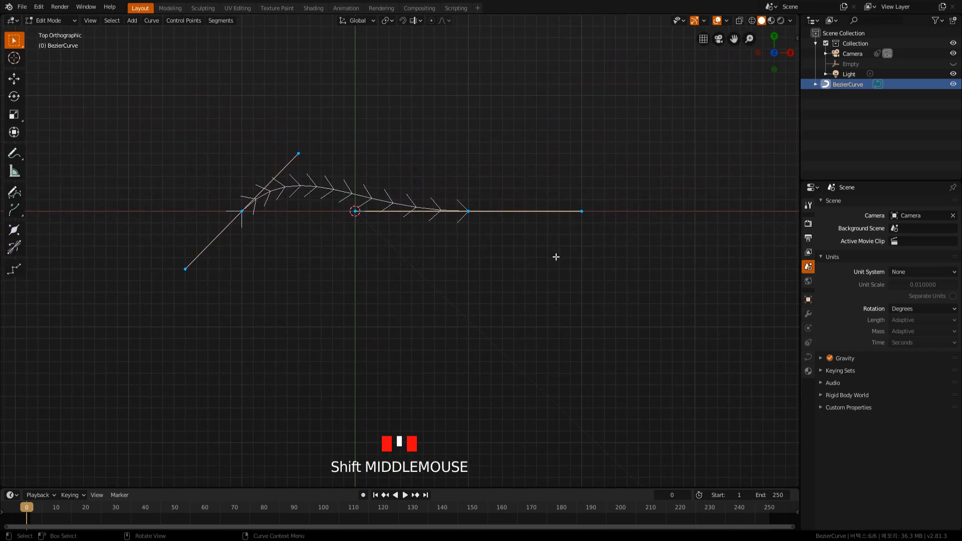
Select the Bezier curve's positive-X end point with both handles and rotate it by about 56.1°.
key("r")
left_click(472, 217)
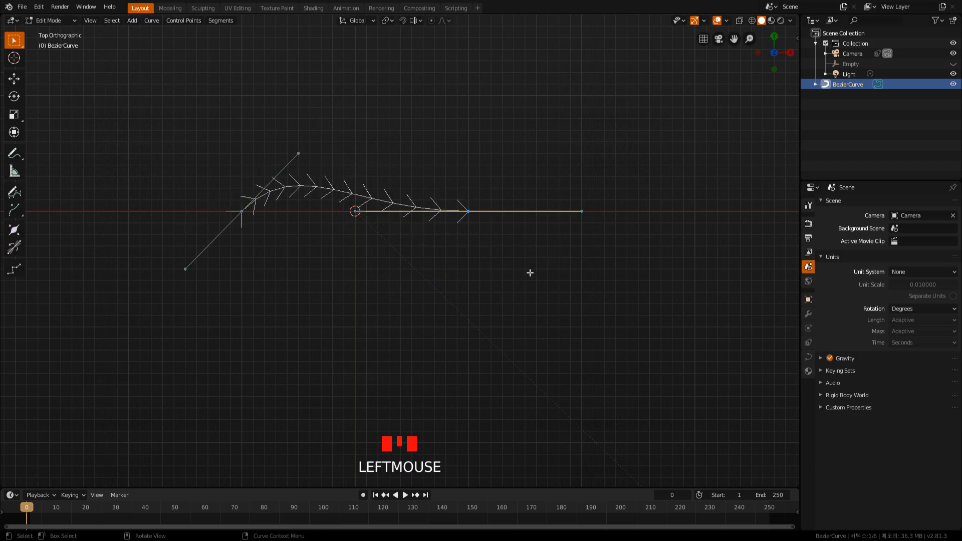
left_click(596, 244)
left_click_drag(457, 197, 504, 245)
left_click_drag(330, 181, 603, 276)
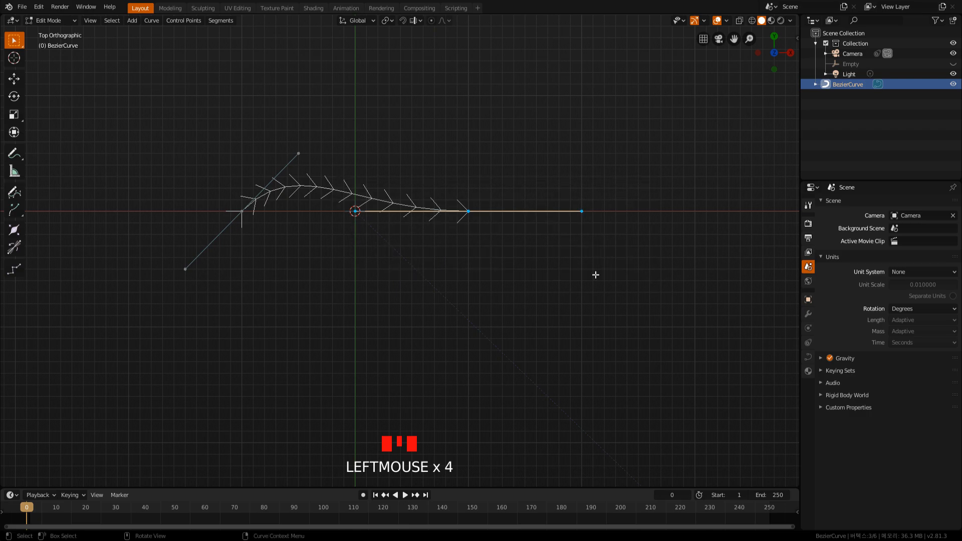
key("r")
left_click(495, 320)
Extrude a new control point from the rotated end in the negative-Y direction and rotate it by about 60.8°.
key("e")
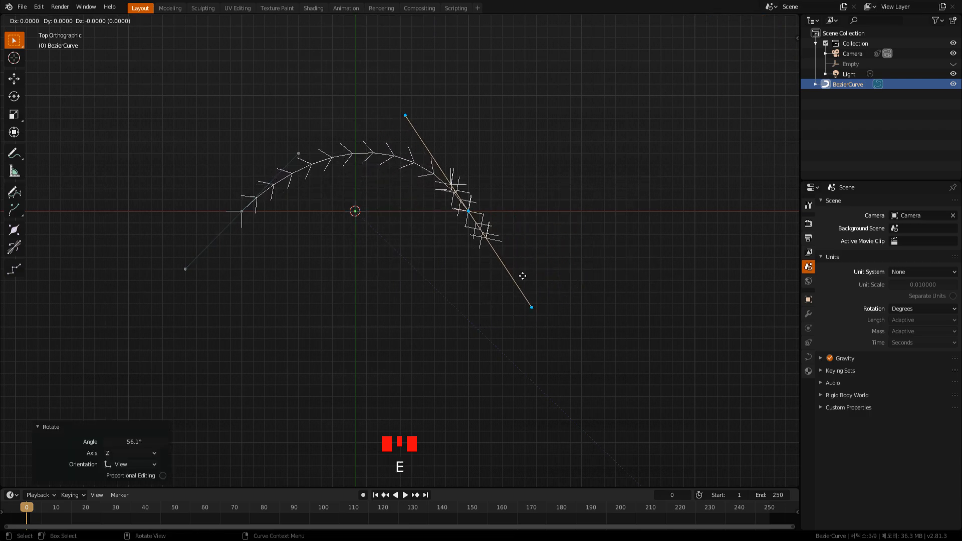
left_click(491, 380)
middle_click_drag(490, 381, 569, 339, "shift")
key("r")
left_click(446, 352)
Move the new end point by about (-0.633, -0.743, 0) and scale its handles down.
key("g")
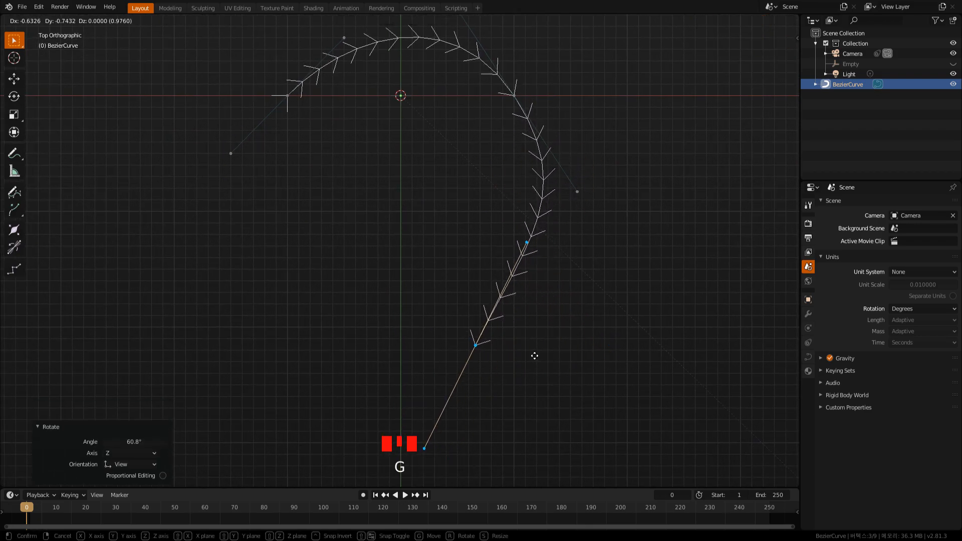
left_click(534, 356)
key("s")
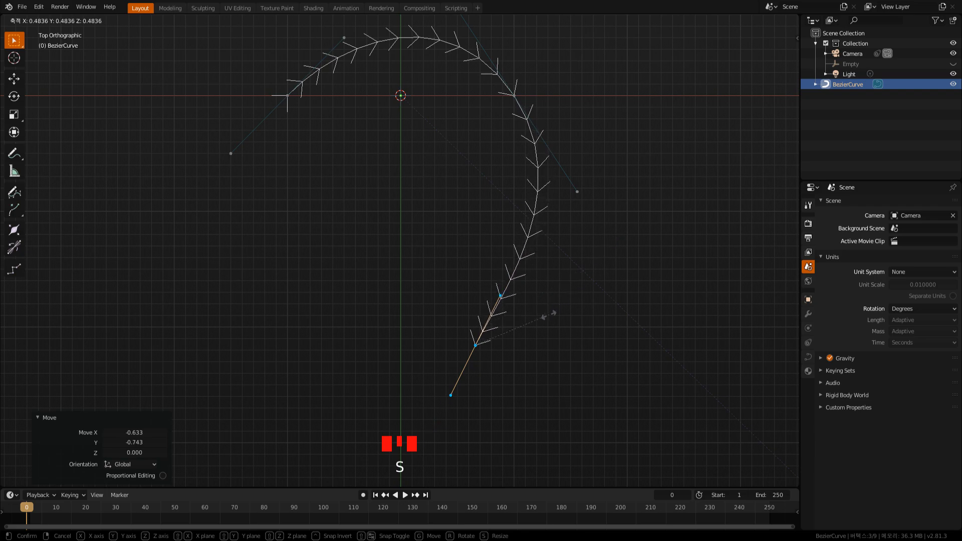
left_click(553, 352)
Extrude another control point by about (-1.694, 0.482, 0) and rotate its handles to curve back toward the start point.
key("e")
left_click(311, 318)
key("r")
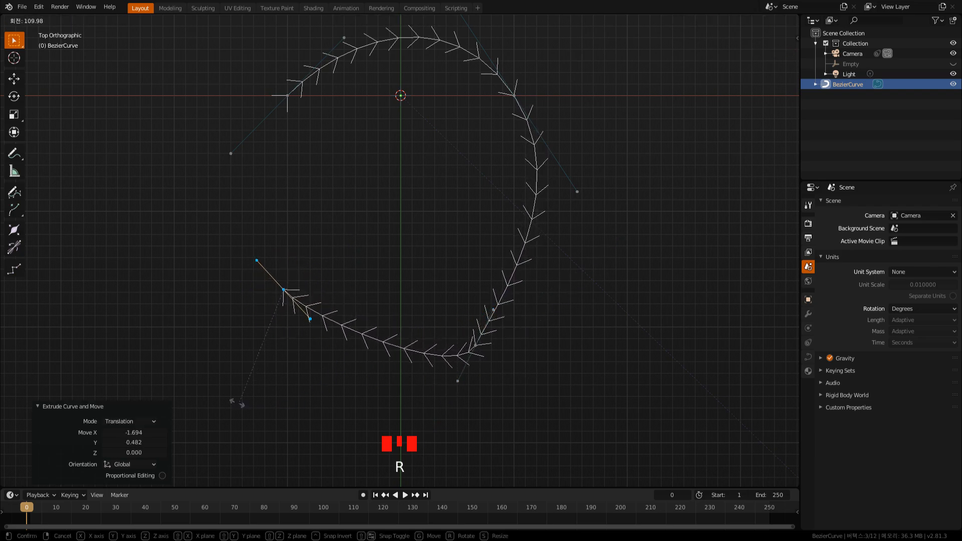
left_click(190, 388)
Rotate the third control point by about 46.4°, move it by about (-0.159, 0.181, 0) and fine-tune its rotation.
left_click(470, 349)
double_click(470, 349)
key("r")
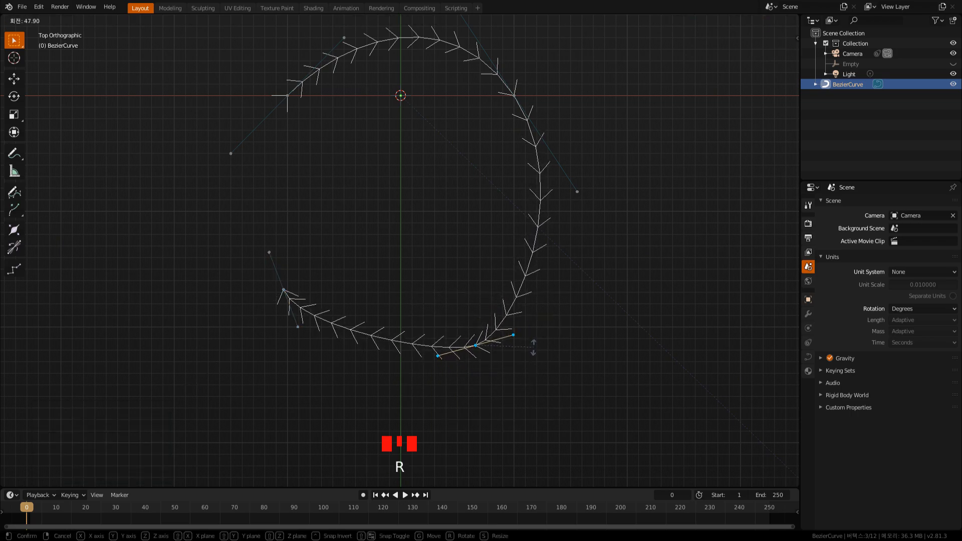
left_click(552, 345)
key("g")
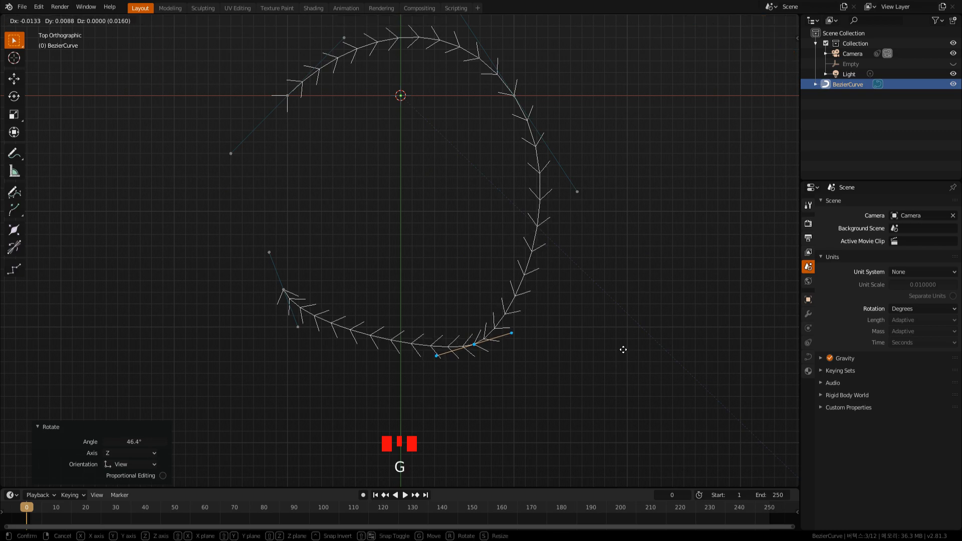
left_click(606, 328)
key("r")
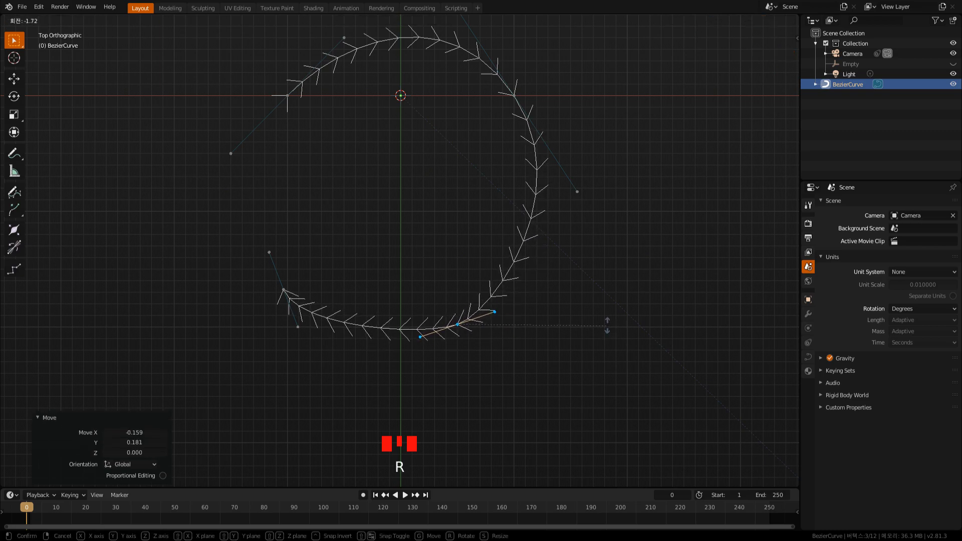
left_click(607, 360)
Select the curve's last control point with its handles and set the curve's bevel Depth to 0.100.
left_click(298, 326)
left_click_drag(250, 232, 341, 376)
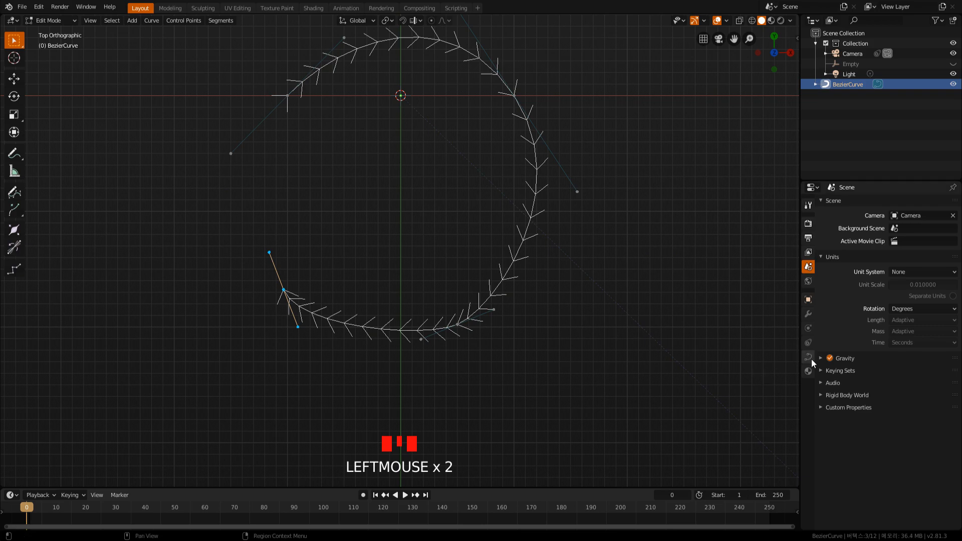
left_click(807, 357)
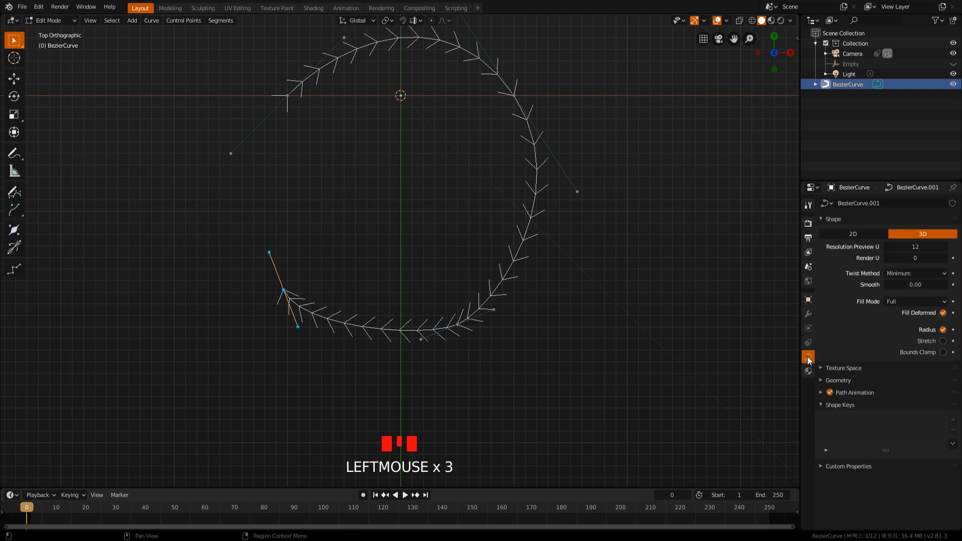
left_click(819, 380)
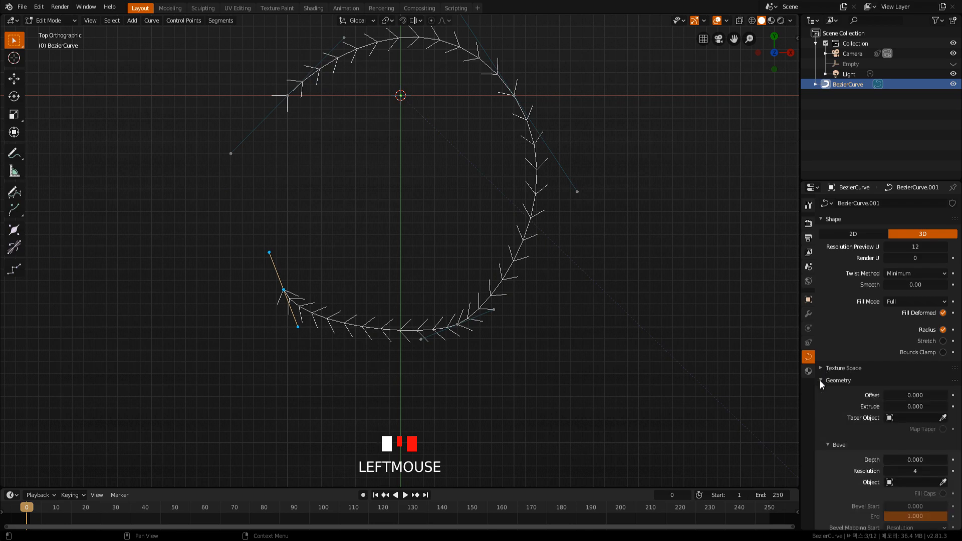
scroll(839, 409, "down", 5)
left_click_drag(921, 358, 961, 357)
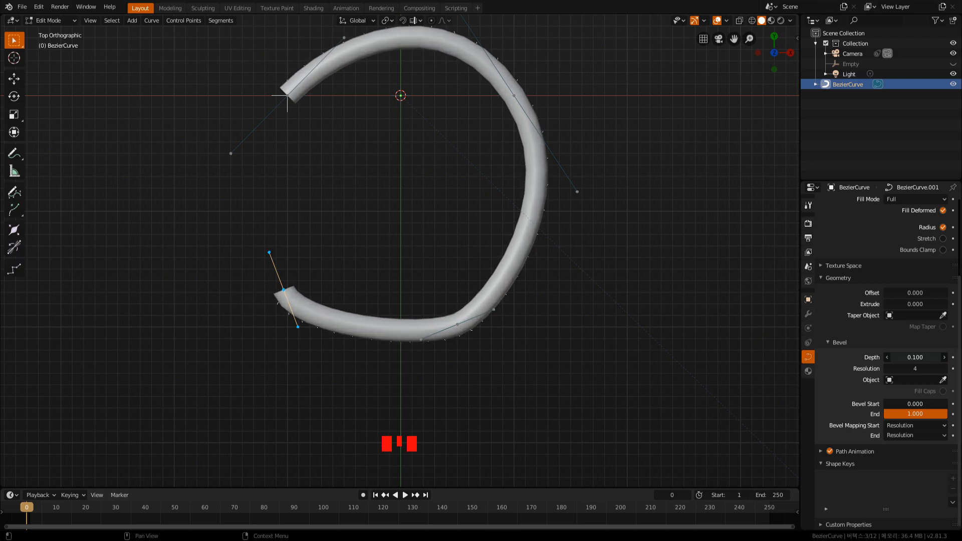
middle_click_drag(602, 353, 386, 254)
scroll(344, 322, "up", 3)
left_click_drag(553, 312, 662, 394)
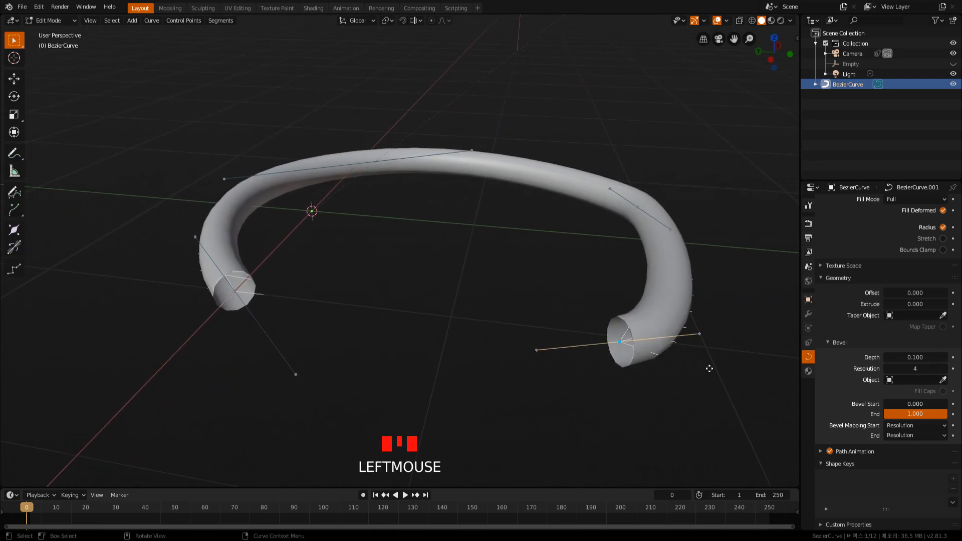
key("g")
key("Escape")
middle_click_drag(585, 301, 582, 328)
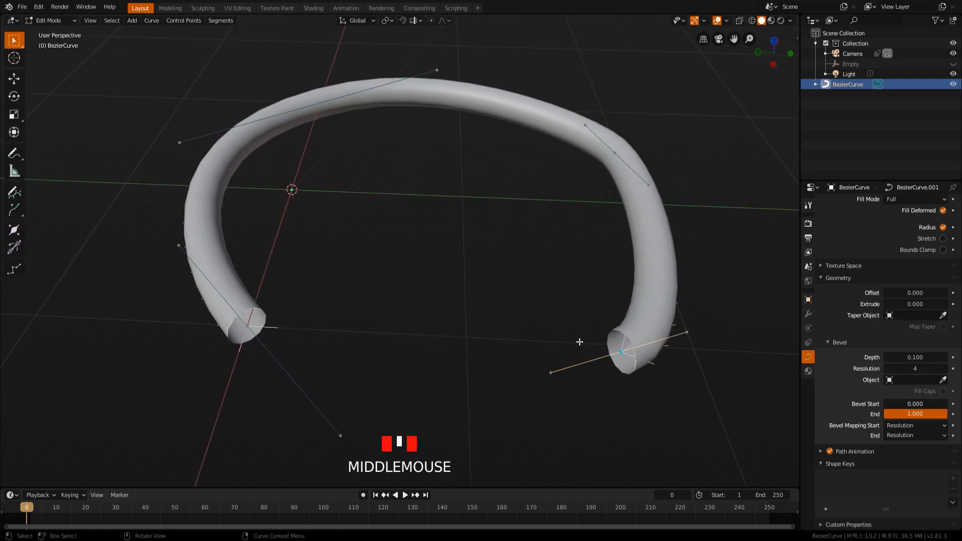
Turn on Fill Caps for the curve's bevel, and turn it off again.
left_click(942, 391)
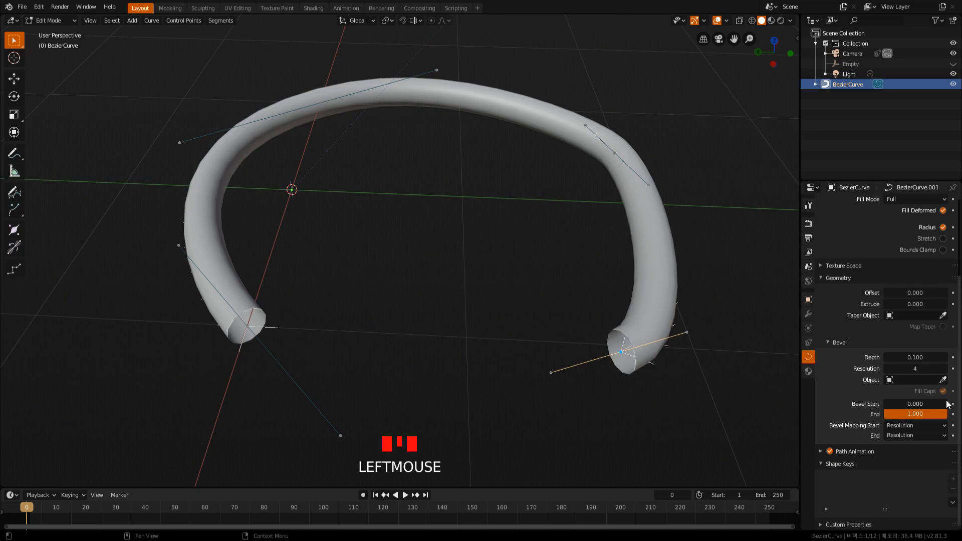
scroll(867, 431, "down", 2)
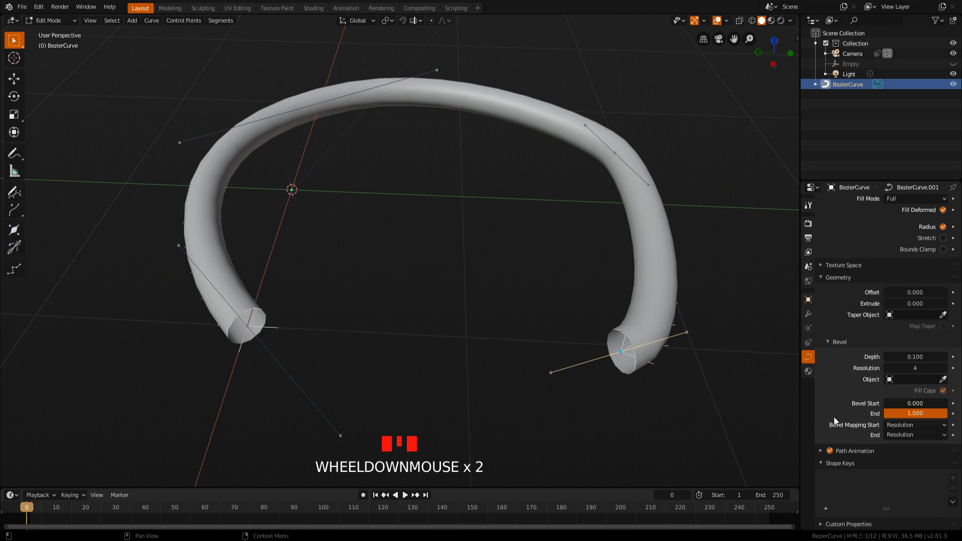
middle_click_drag(550, 361, 546, 334, "shift")
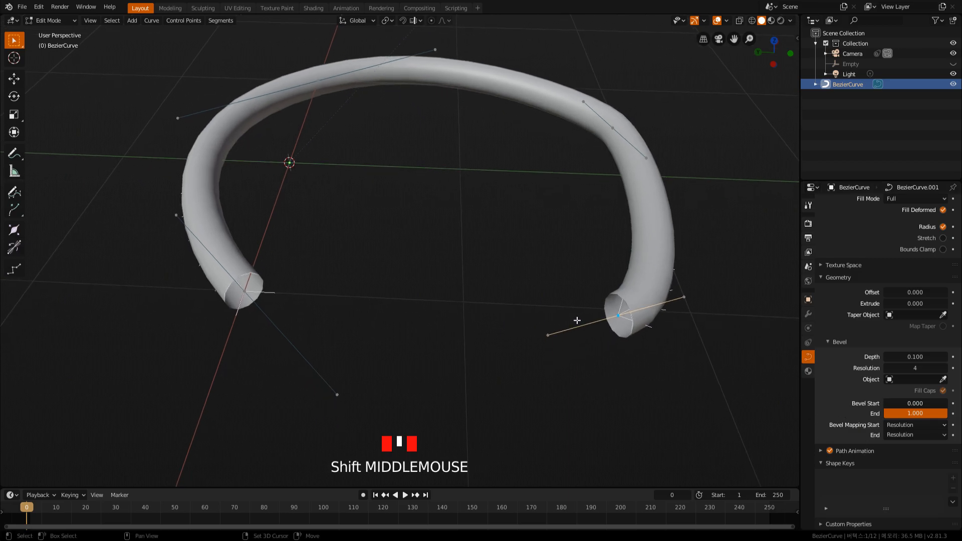
left_click(942, 390)
Move the tube's last control point by about (0.149, -0.176, 0.172).
middle_click_drag(608, 341, 663, 326)
left_click(663, 326)
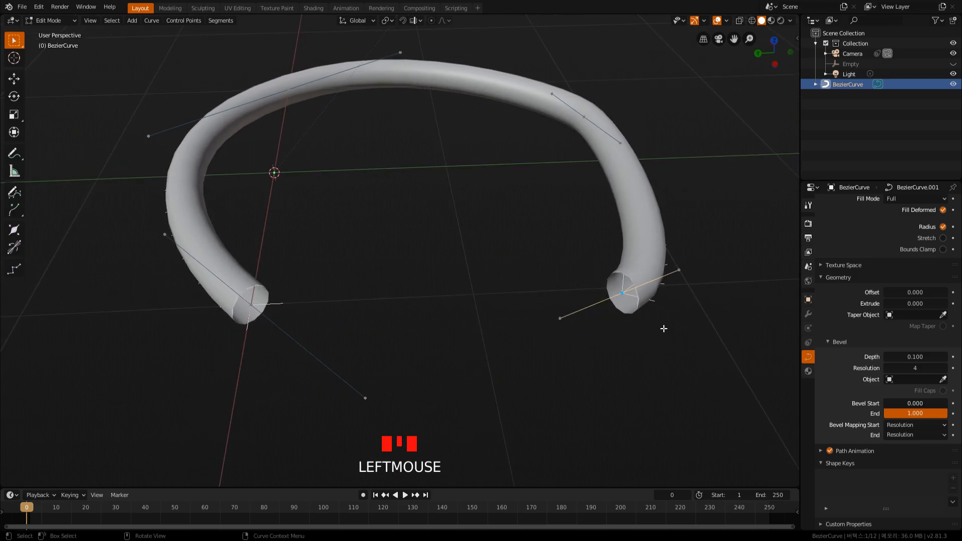
key("g")
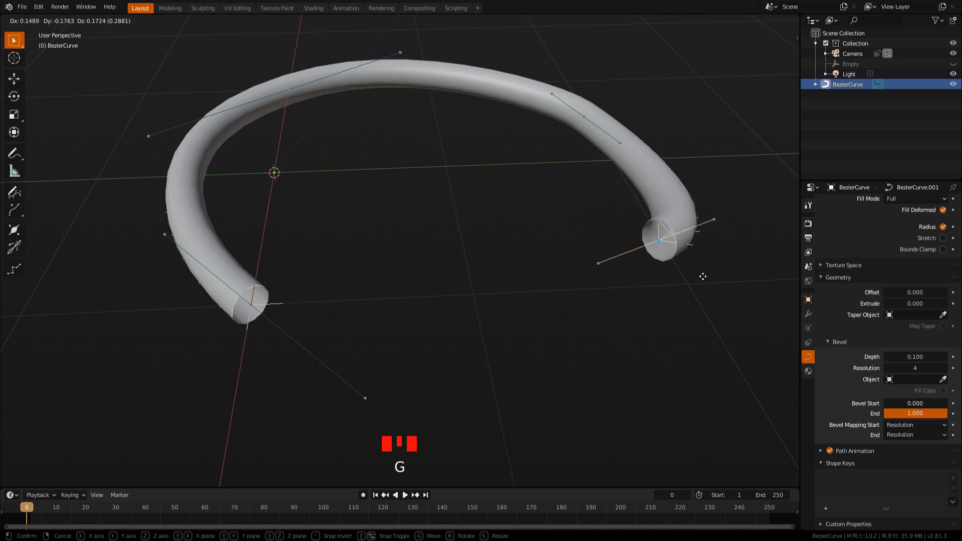
left_click(639, 275)
Select the tube's start point with its handles, move it by about (0.263, 1.428, 0.078) and rotate it.
middle_click(553, 320)
middle_click_drag(553, 320, 529, 321)
scroll(530, 320, "down", 2)
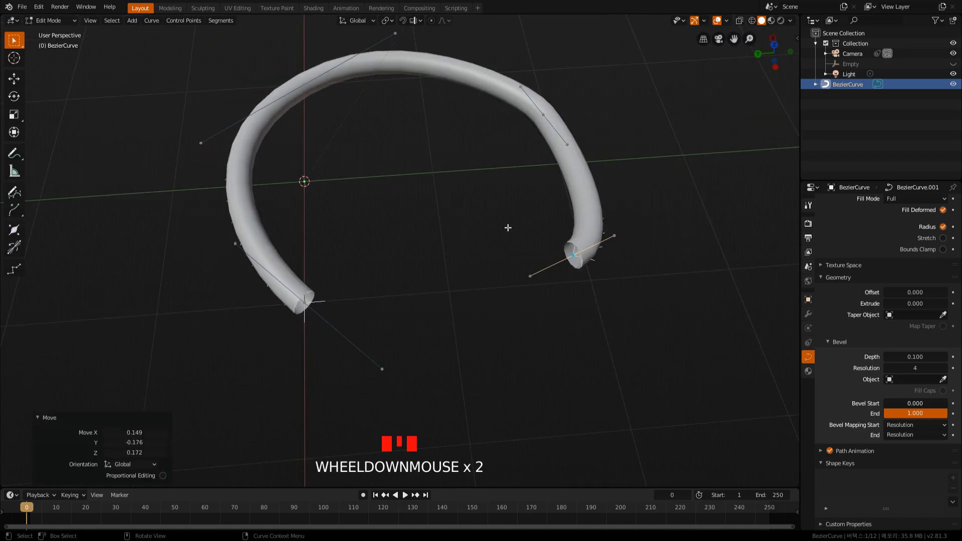
scroll(446, 329, "down", 1)
middle_click_drag(447, 329, 479, 360, "shift")
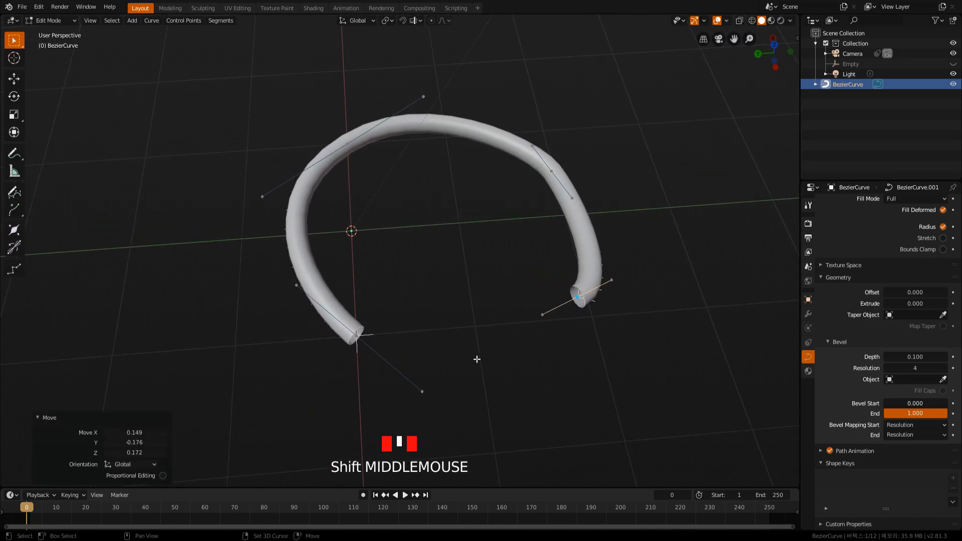
left_click(428, 383)
left_click_drag(257, 279, 471, 442)
key("g")
left_click(280, 364)
key("r")
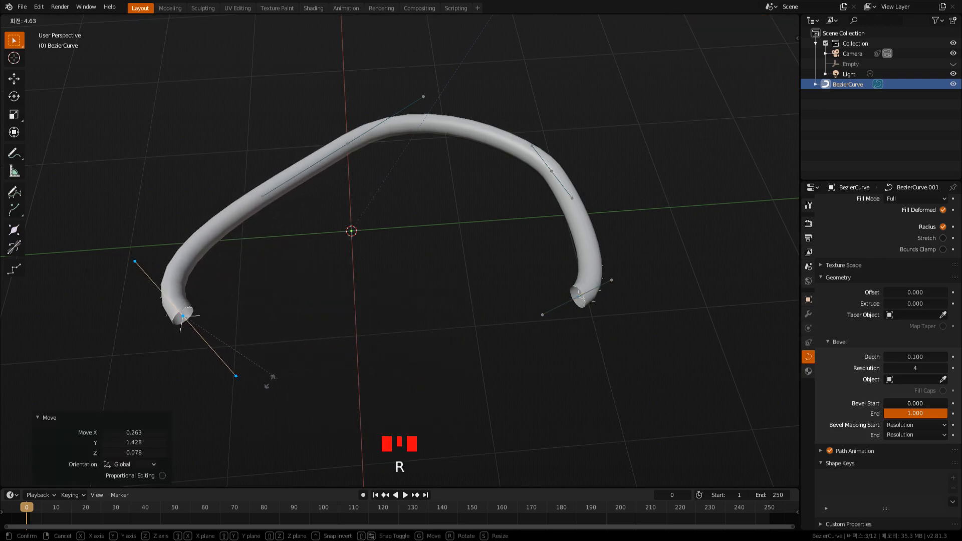
left_click(275, 342)
Select the second control point and the start point's nearby handle, scale them down and rotate them by about 16.7°.
left_click_drag(204, 60, 472, 267)
key("s")
left_click(416, 185)
key("r")
left_click(432, 202)
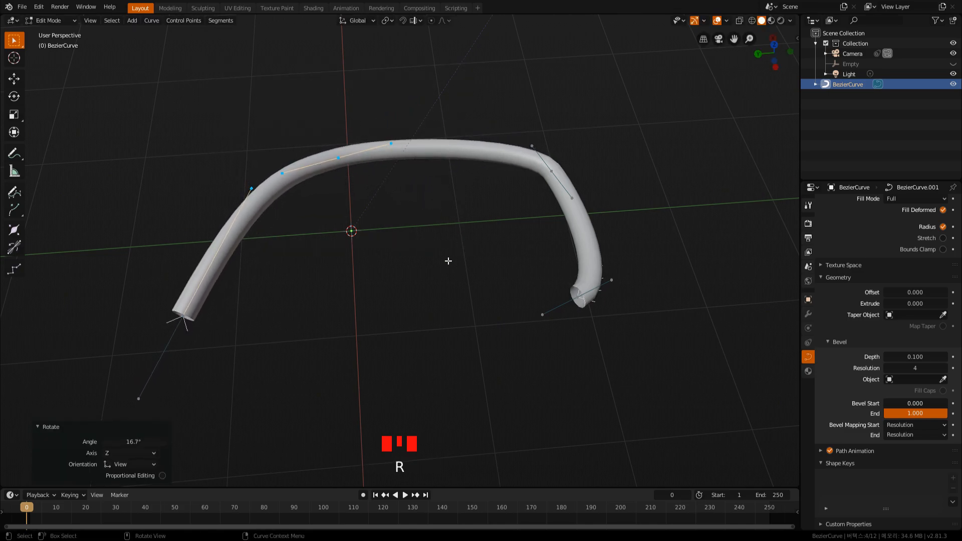
Select the tube's third control point with its handles, rotate it by about -25.8° and scale it by about 1.974.
left_click_drag(489, 140, 630, 236)
key("r")
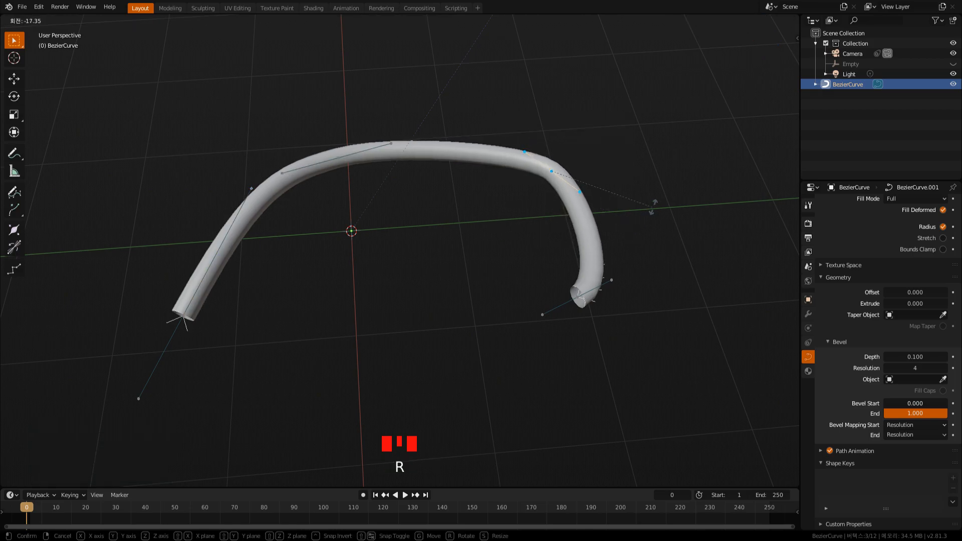
left_click(661, 192)
key("s")
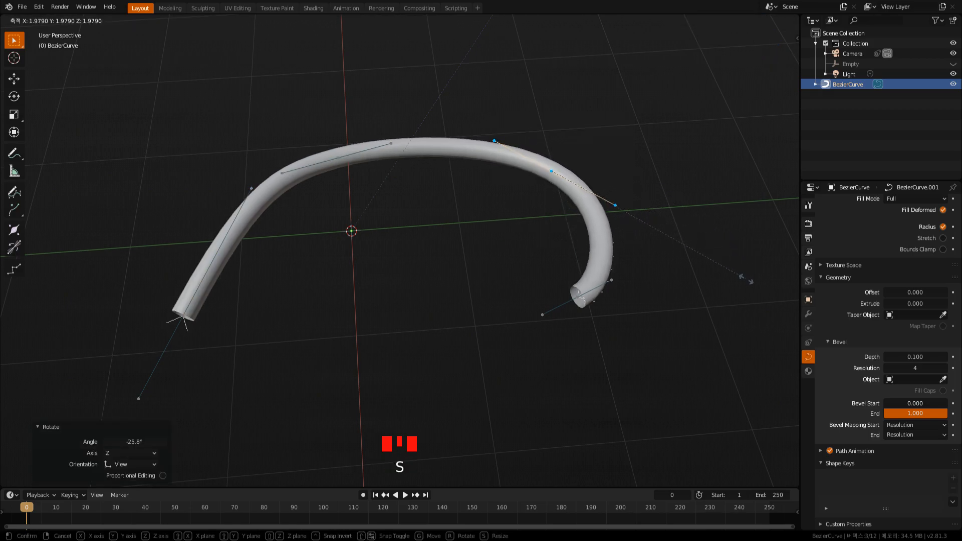
left_click(678, 309)
middle_click_drag(576, 344, 531, 287)
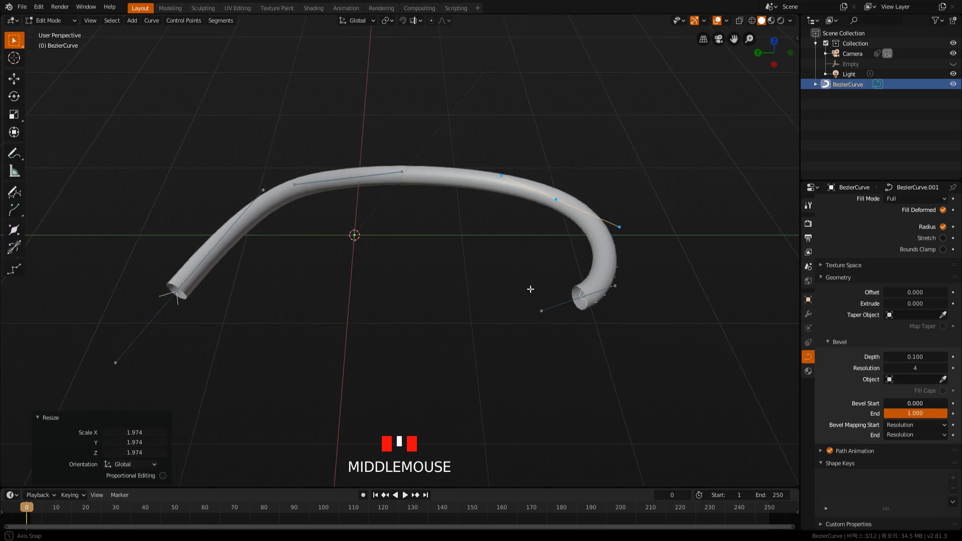
Return to Object Mode, add a Bezier circle and scale it down by a factor of about 0.106.
key("Tab")
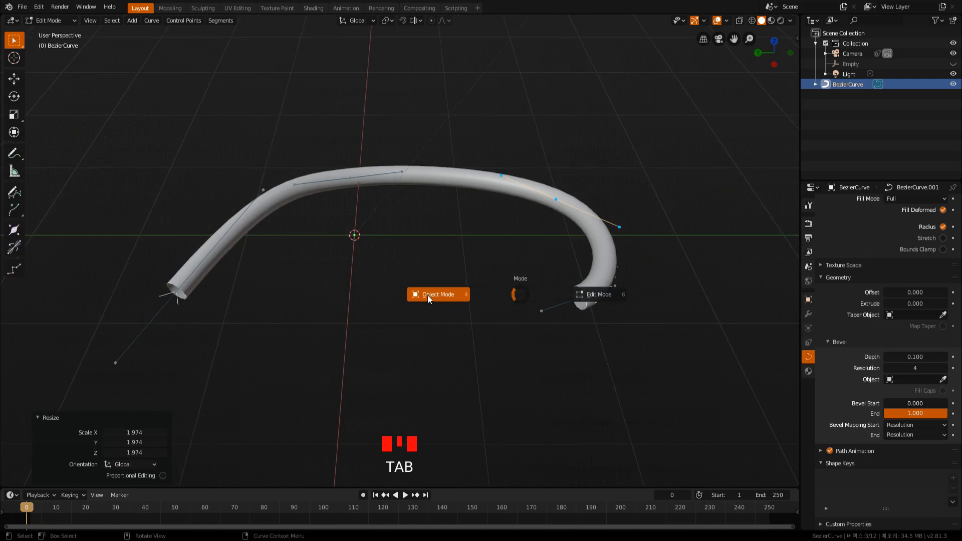
left_click(428, 295)
left_click(448, 290)
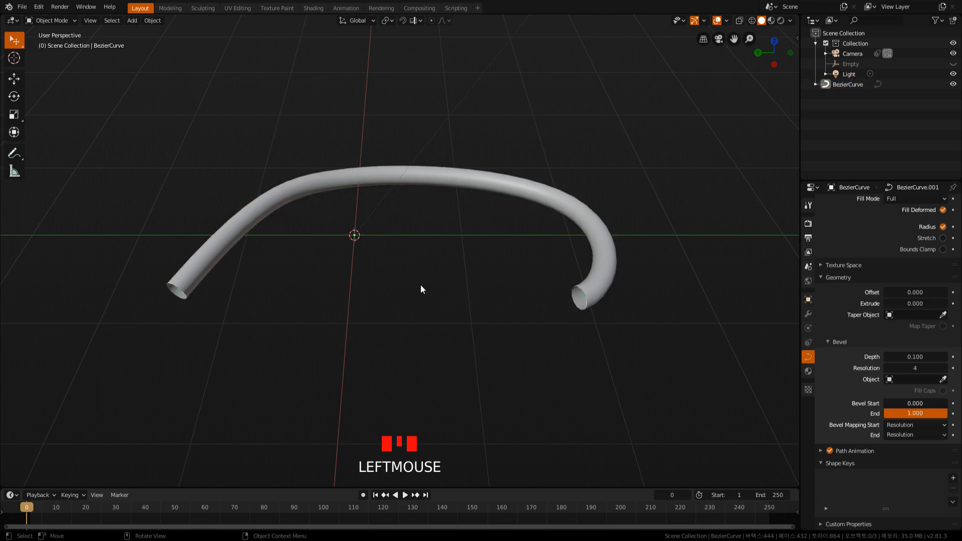
key("shift+a")
mouse_move(404, 282)
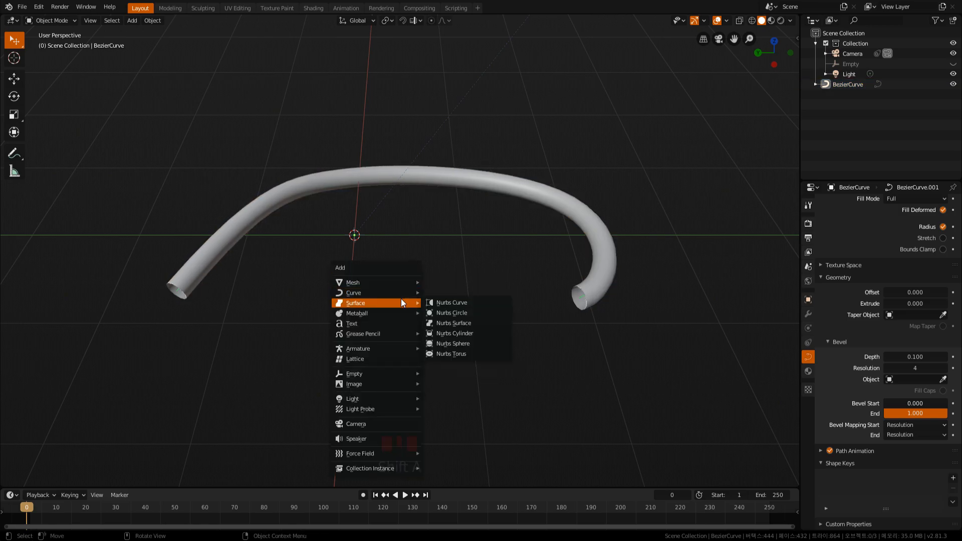
left_click(461, 303)
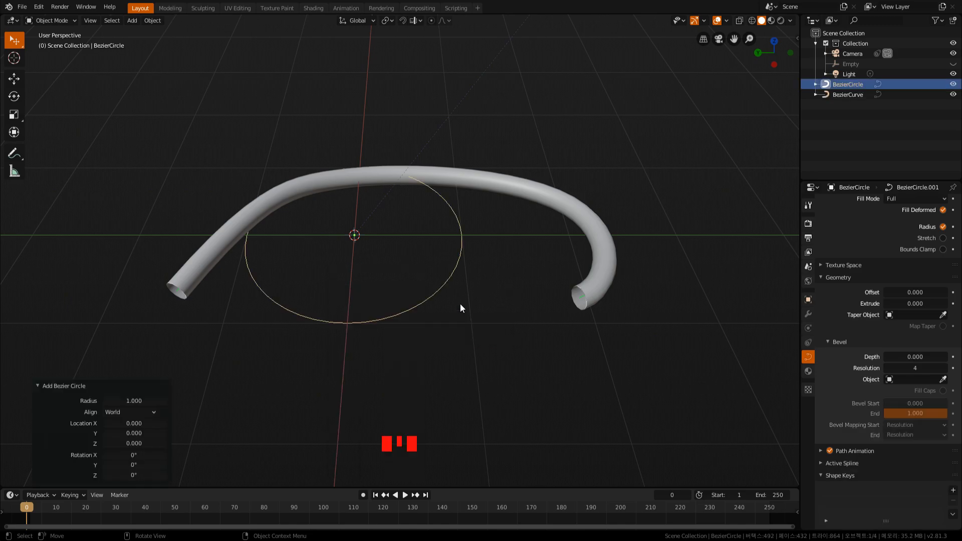
key("s")
left_click(373, 240)
In top view, move the small circle away from the origin by about 1.2 in the negative X direction.
key("g")
key("x")
key("7")
right_click(397, 284)
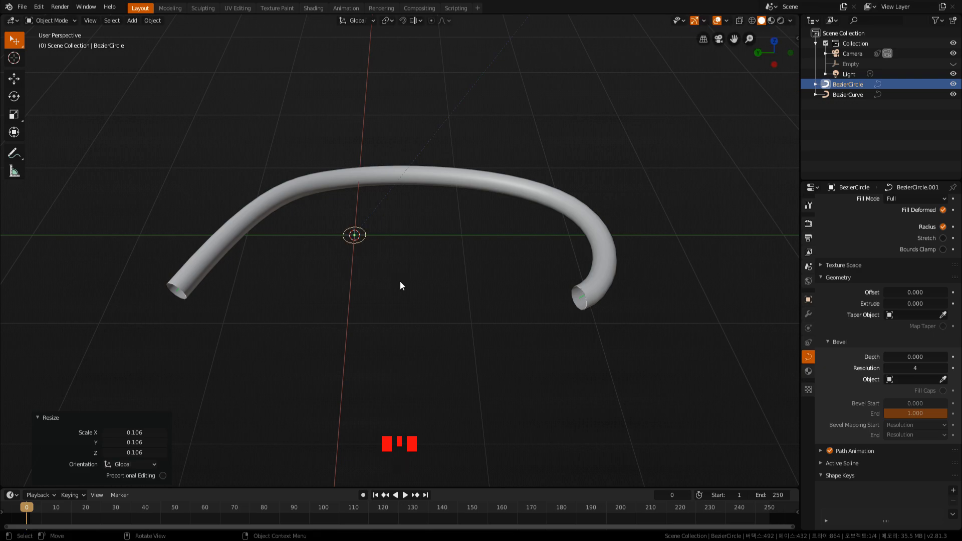
key("KP_7")
key("g")
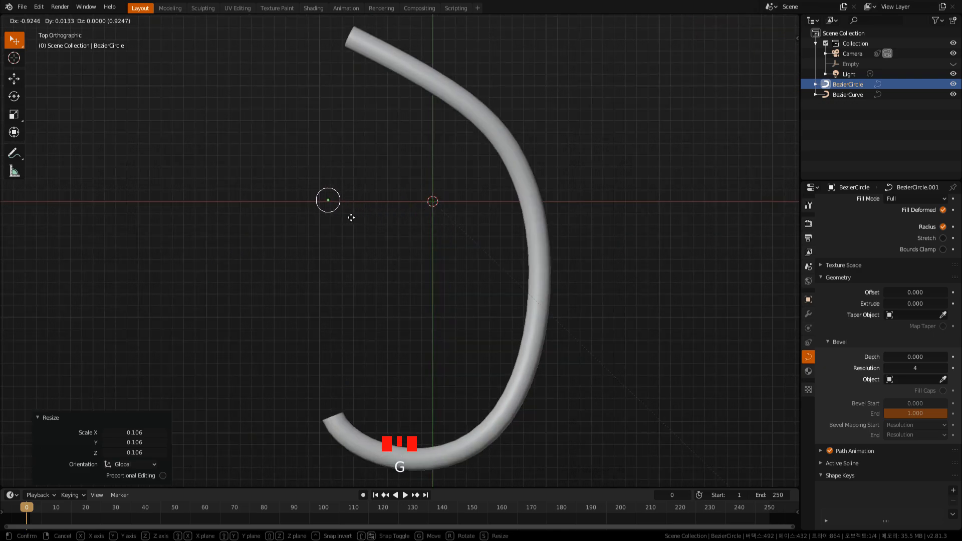
right_click(352, 217)
key("g")
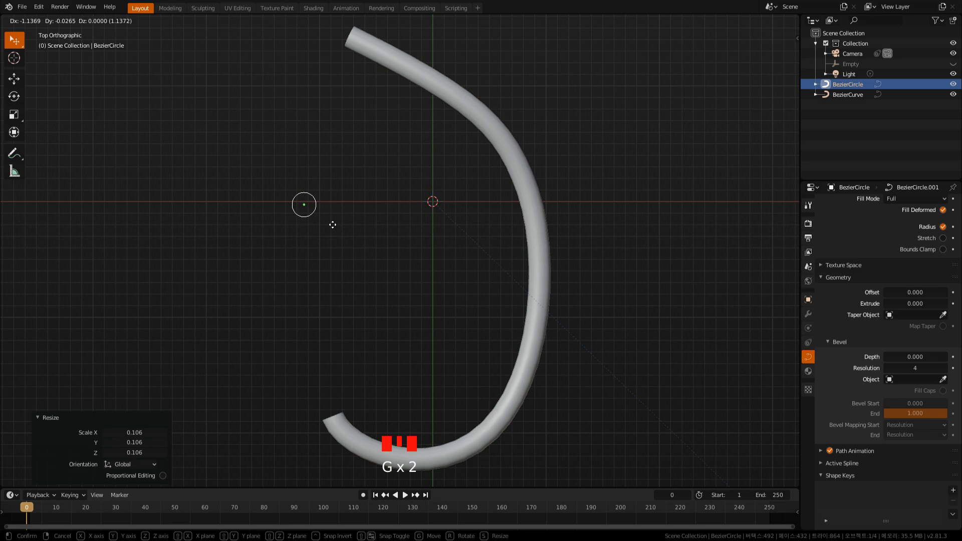
left_click(323, 224)
Try BezierCircle as the tube's Taper Object, and scale the circle up.
middle_click_drag(323, 224, 457, 230)
left_click(477, 201)
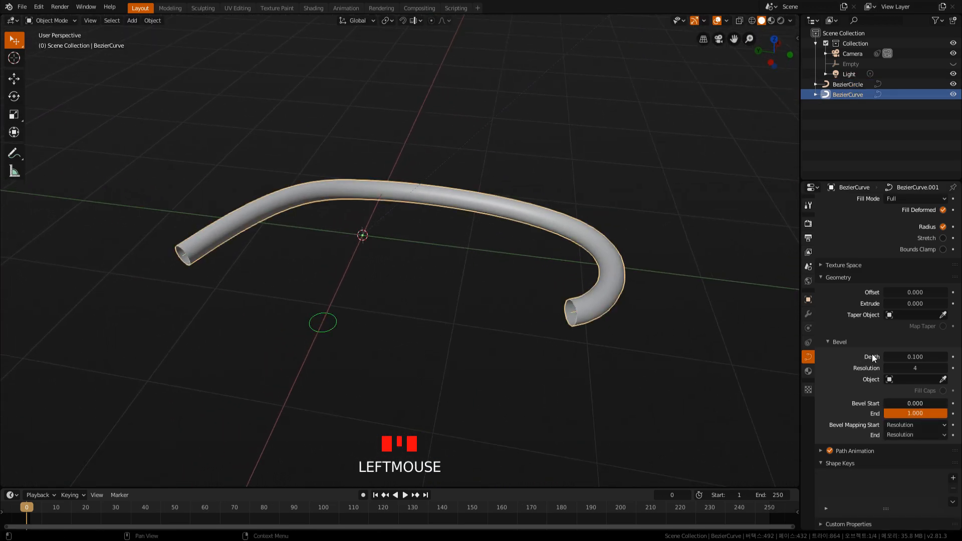
left_click(932, 315)
left_click(878, 330)
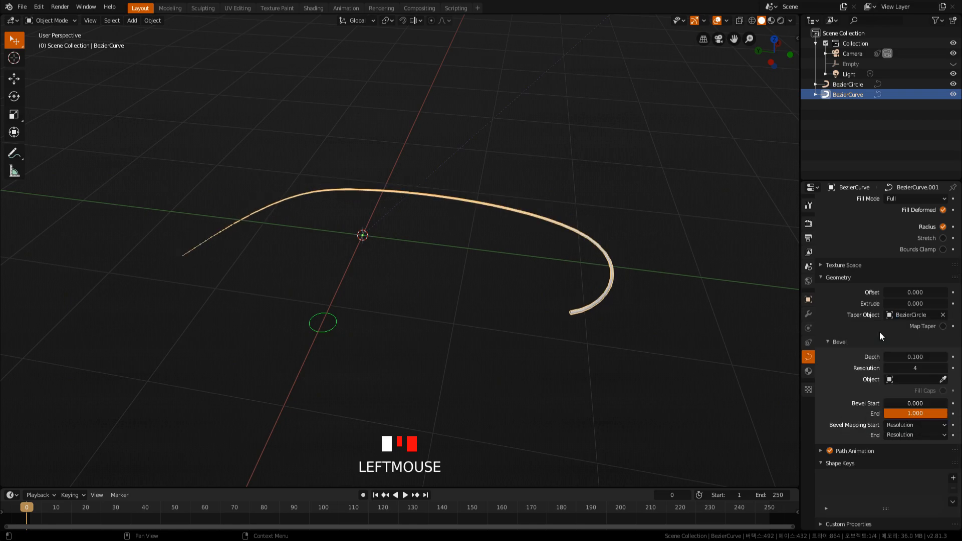
left_click(329, 332)
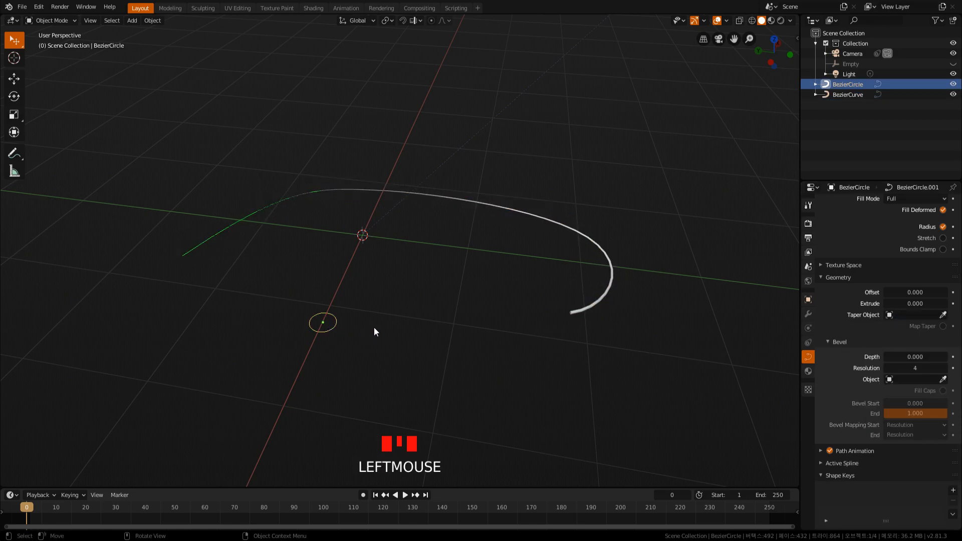
key("s")
left_click(533, 339)
Clear the tube's Taper Object and set its Bevel Object to BezierCircle.
left_click(598, 308)
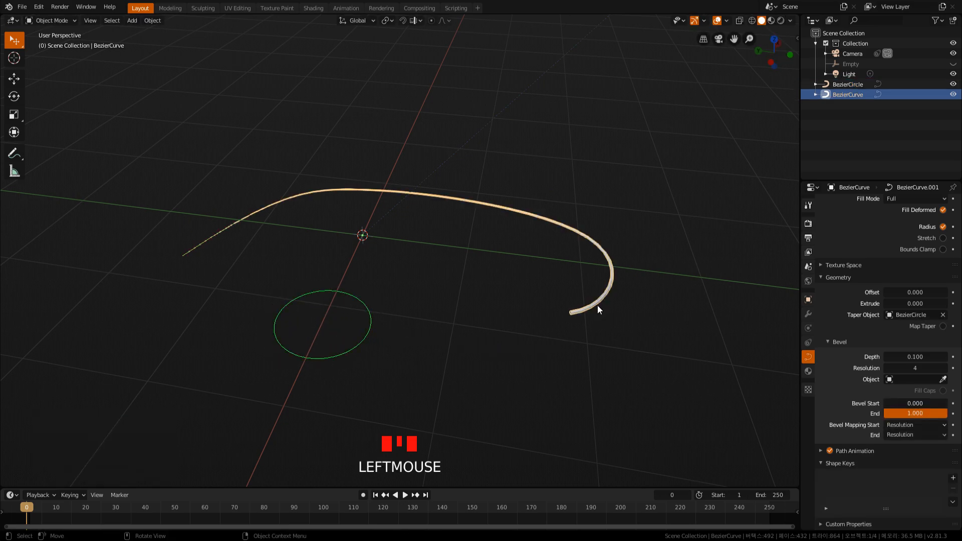
left_click(943, 315)
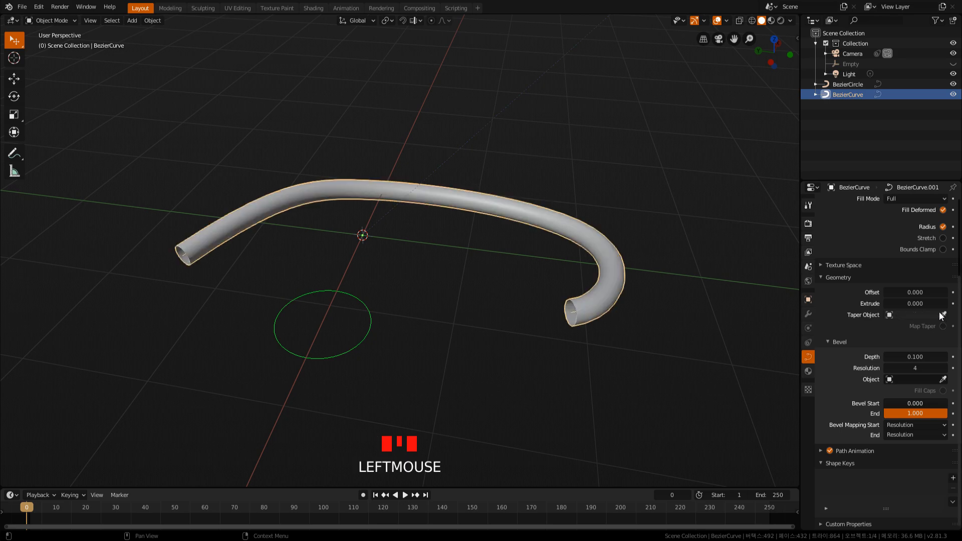
left_click(905, 380)
left_click(870, 395)
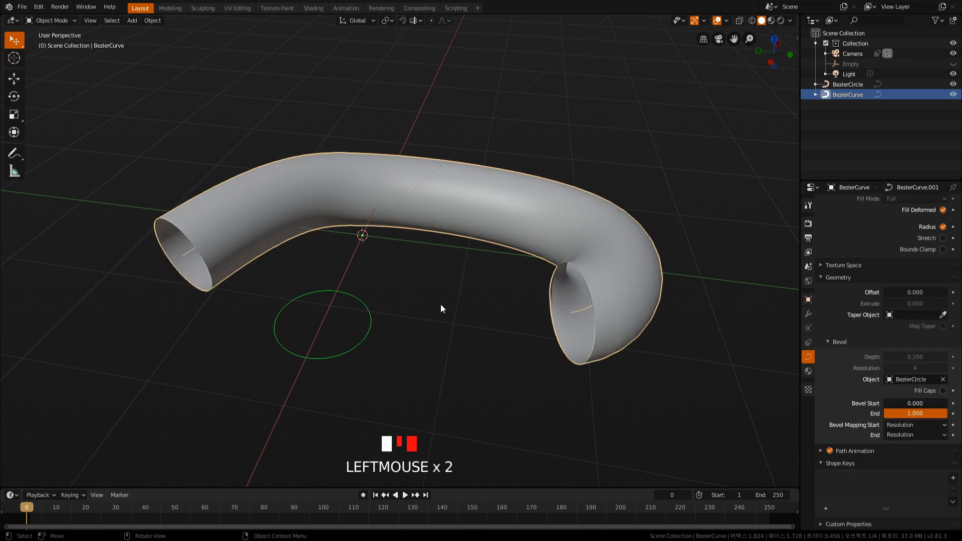
Scale the bevel circle down by a factor of about 0.135 to make the tube thinner.
left_click(373, 326)
key("s")
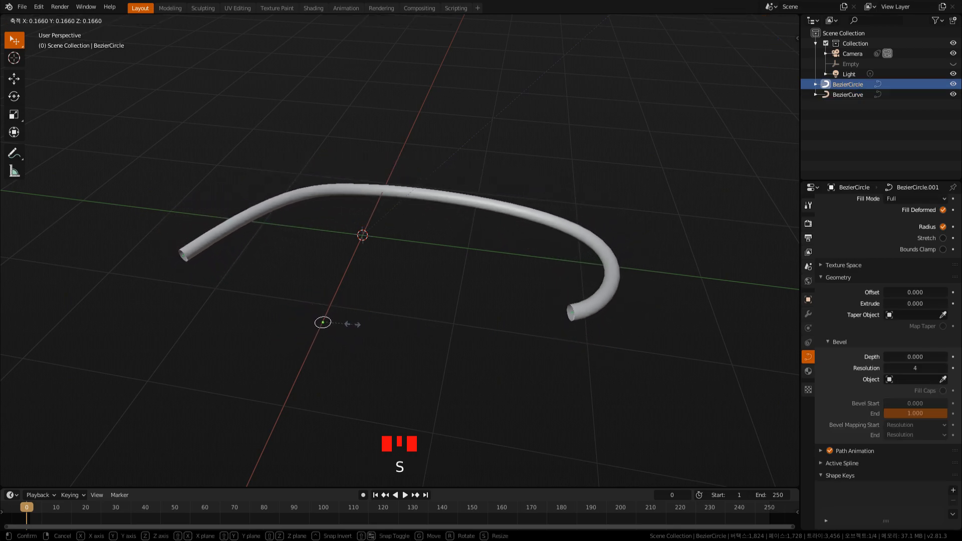
left_click(345, 325)
middle_click_drag(549, 372, 558, 333)
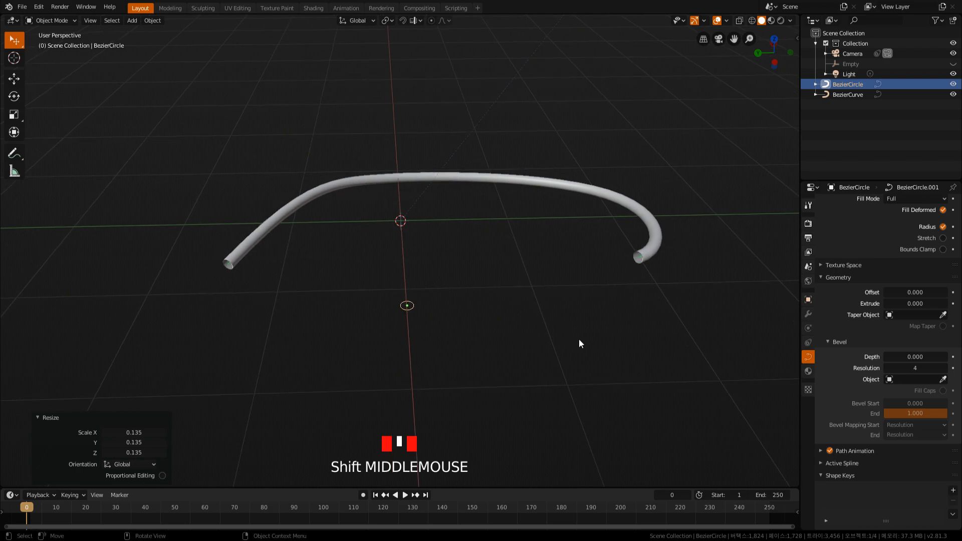
Turn on Fill Caps for the circle's bevel, and turn it off again.
left_click(943, 391)
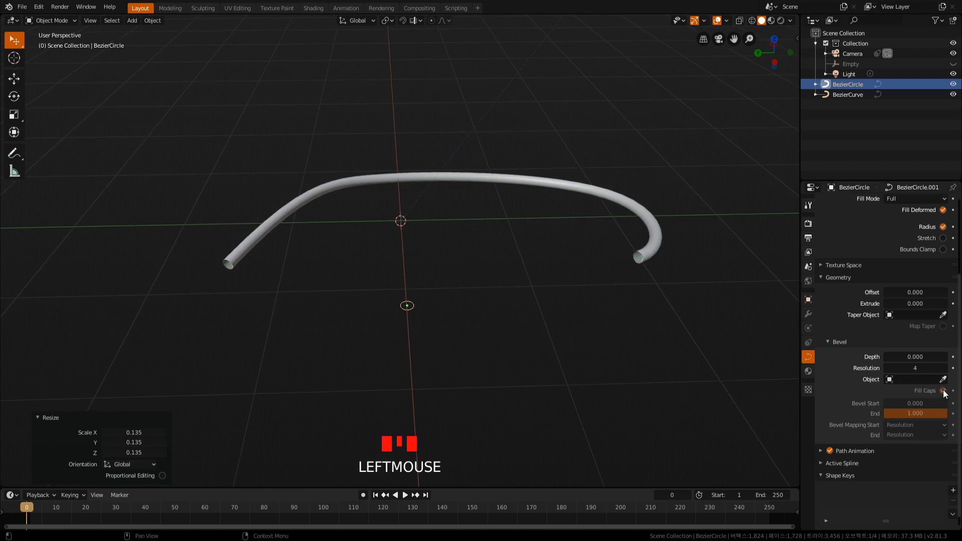
left_click(943, 391)
scroll(845, 394, "down", 3)
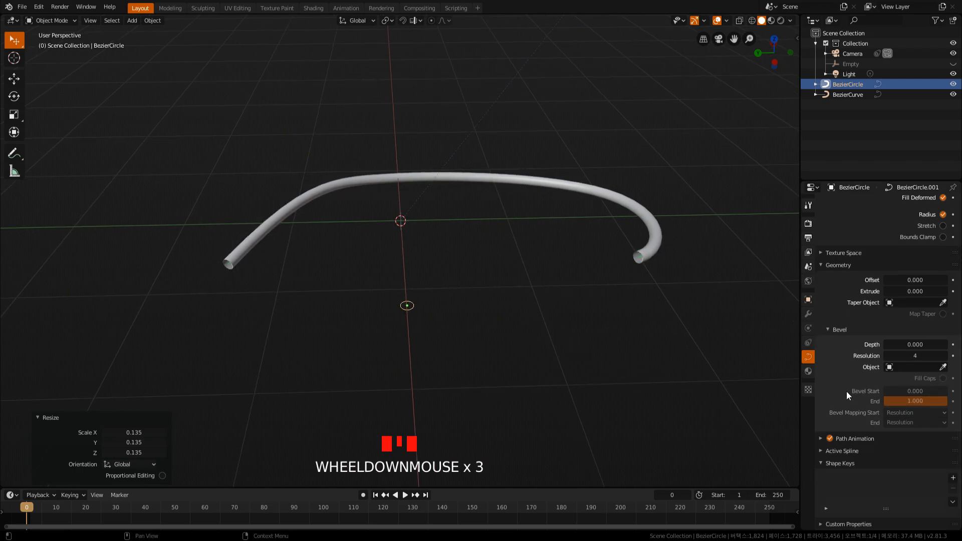
Try larger sizes for the bevel circle and settle on a scale factor of about 1.023.
mouse_move(616, 266)
middle_mouse_down()
mouse_move(609, 282)
mouse_move(627, 287)
mouse_move(623, 256)
middle_mouse_up()
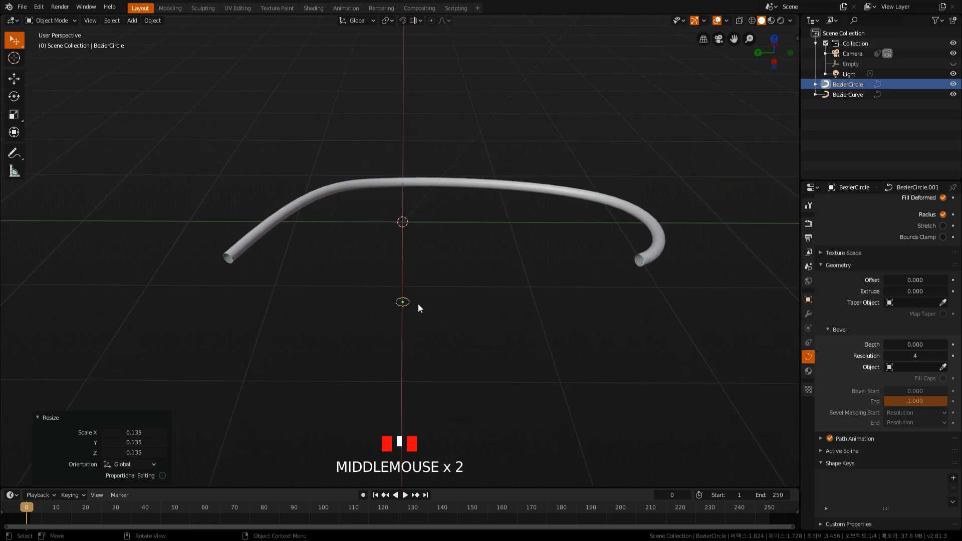
key("s")
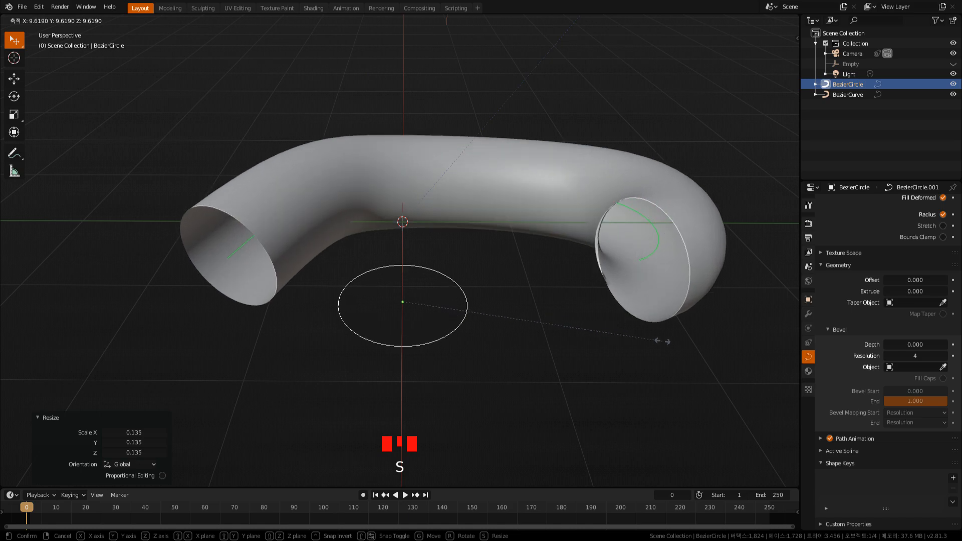
left_click(429, 310)
middle_click_drag(490, 245, 491, 271)
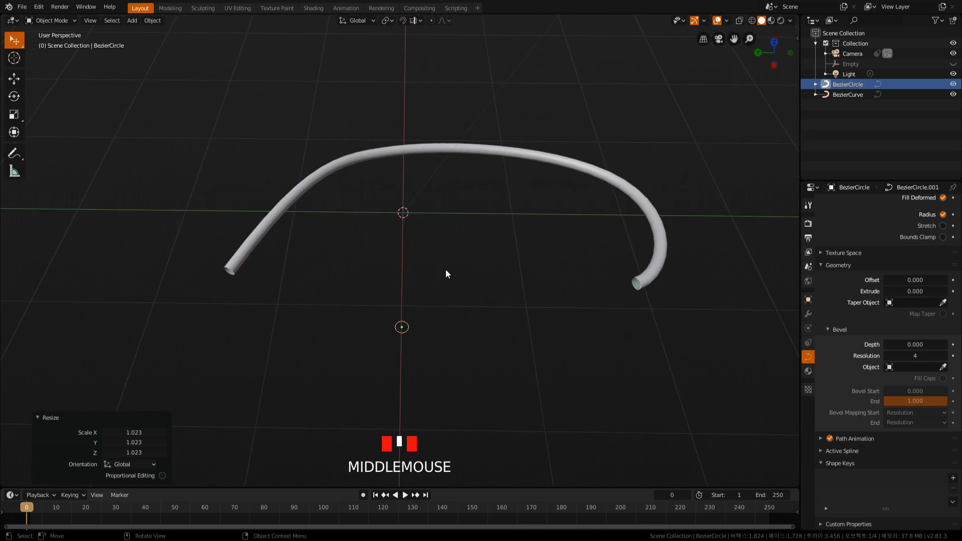
In top view, add a new Bezier curve at the origin and enter Edit Mode on it.
key("KP_7")
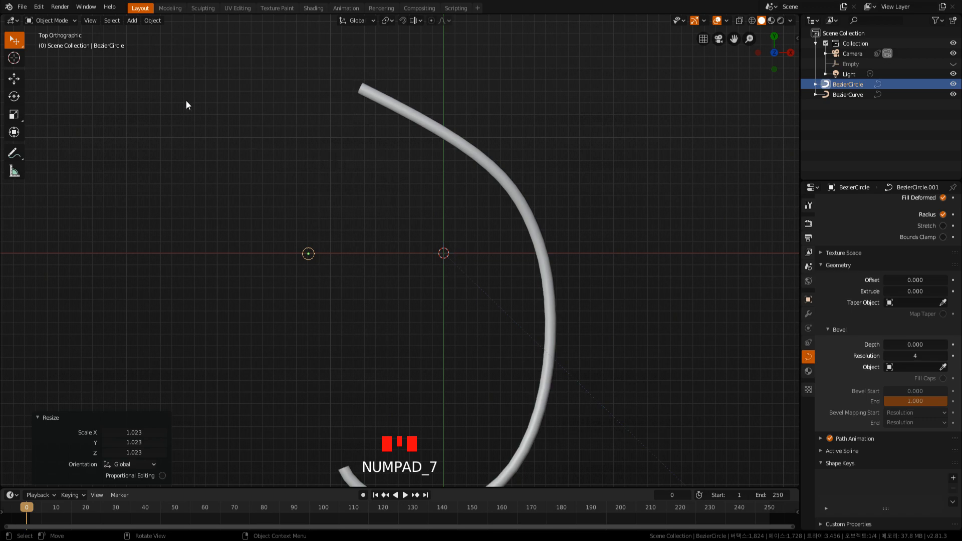
key("shift+a")
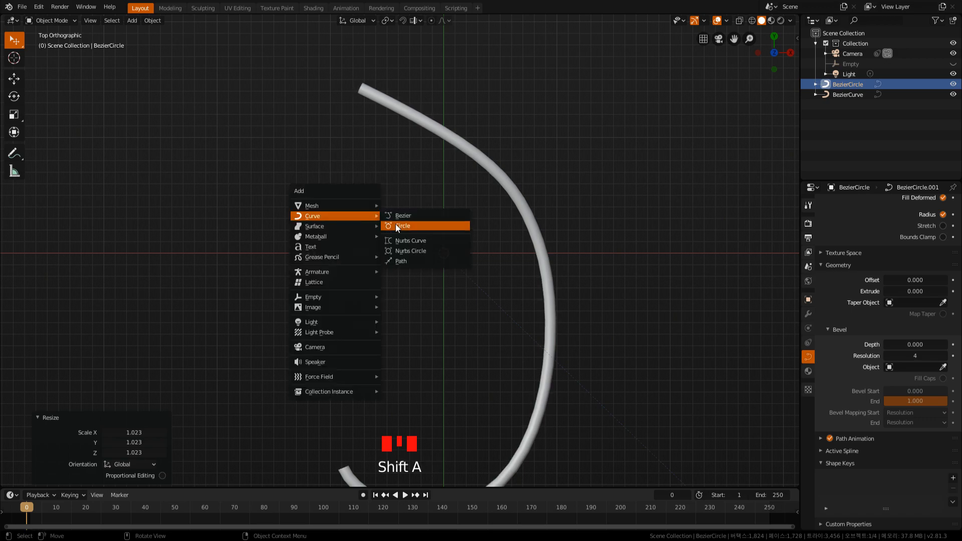
left_click(409, 215)
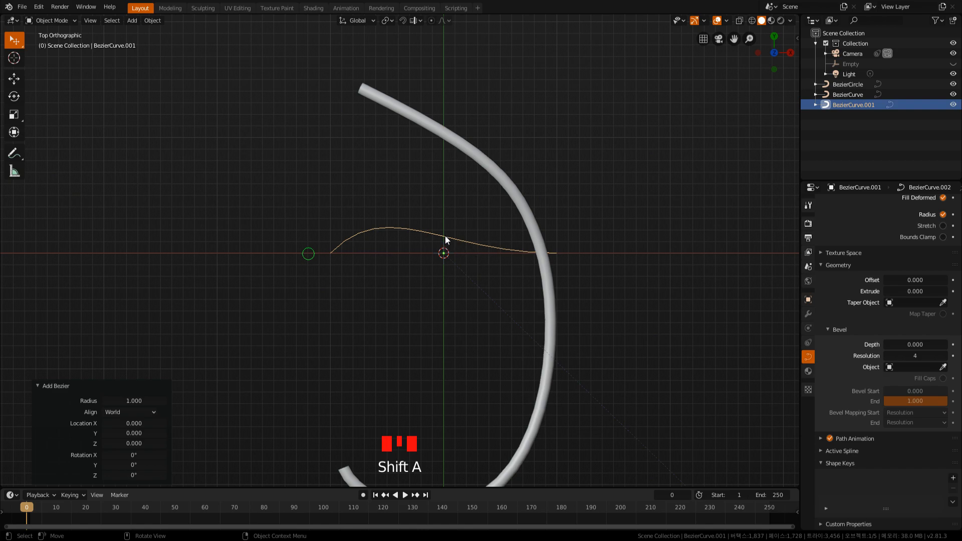
key("1")
key("Tab")
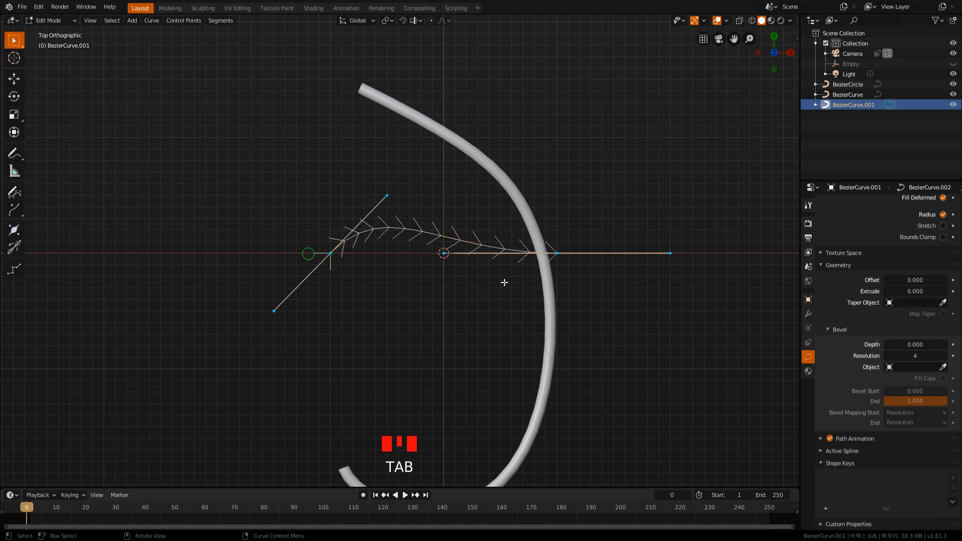
key("r")
right_click(616, 284)
Select the new curve's end point with its handles, scale it by about 0.285 and rotate it by about 48.6°.
left_click_drag(428, 220, 709, 312)
key("s")
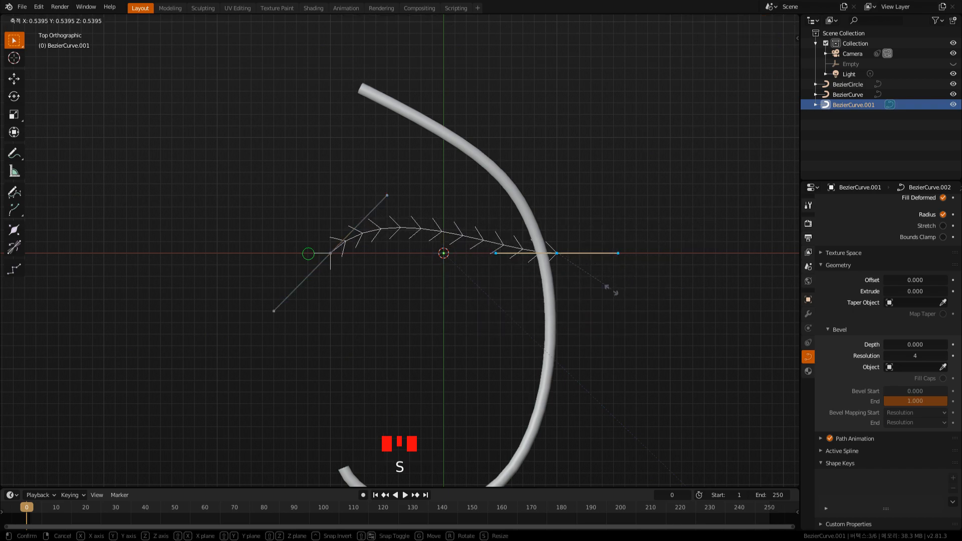
left_click(575, 283)
key("r")
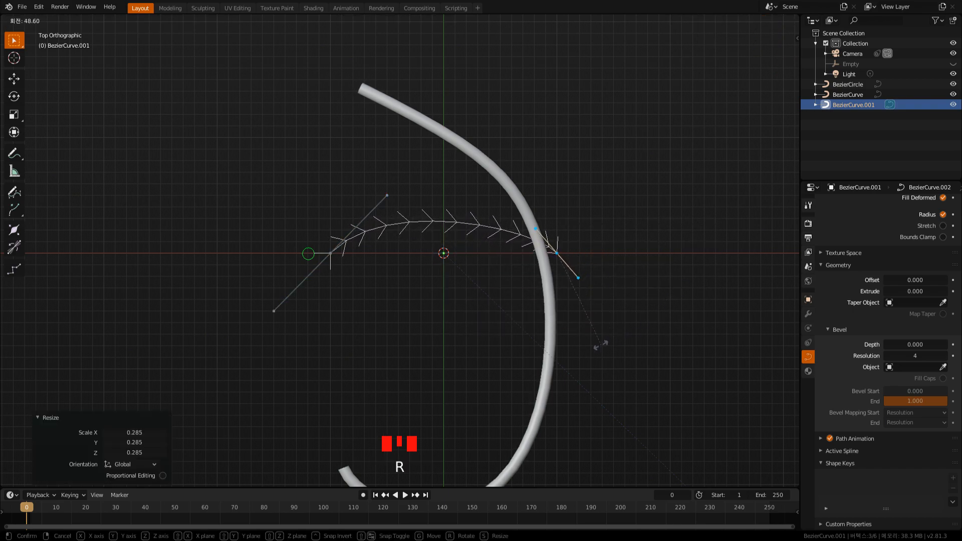
right_click(599, 344)
Select the new curve's start point with its handles, scale it by about 0.367 and rotate it slightly counter-clockwise.
left_click_drag(185, 157, 478, 393)
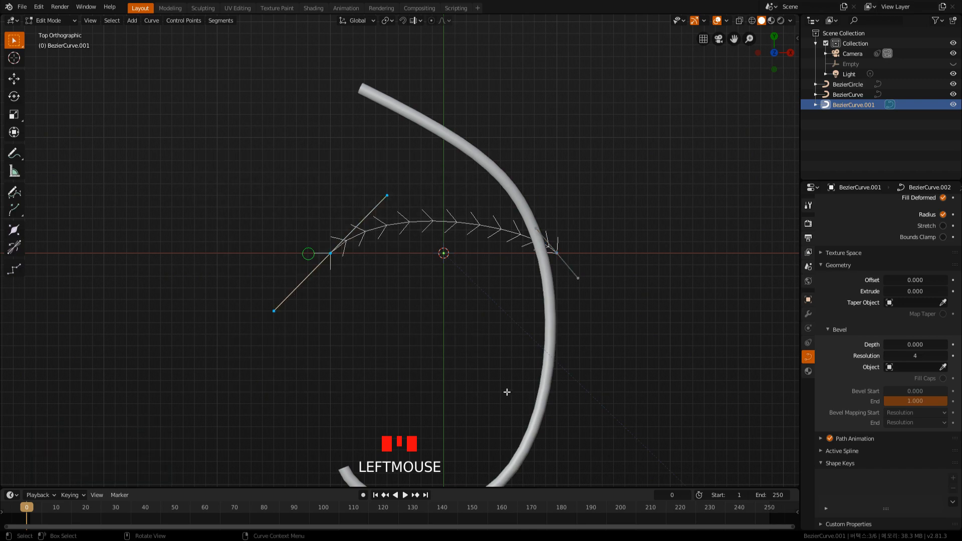
key("s")
left_click(369, 276)
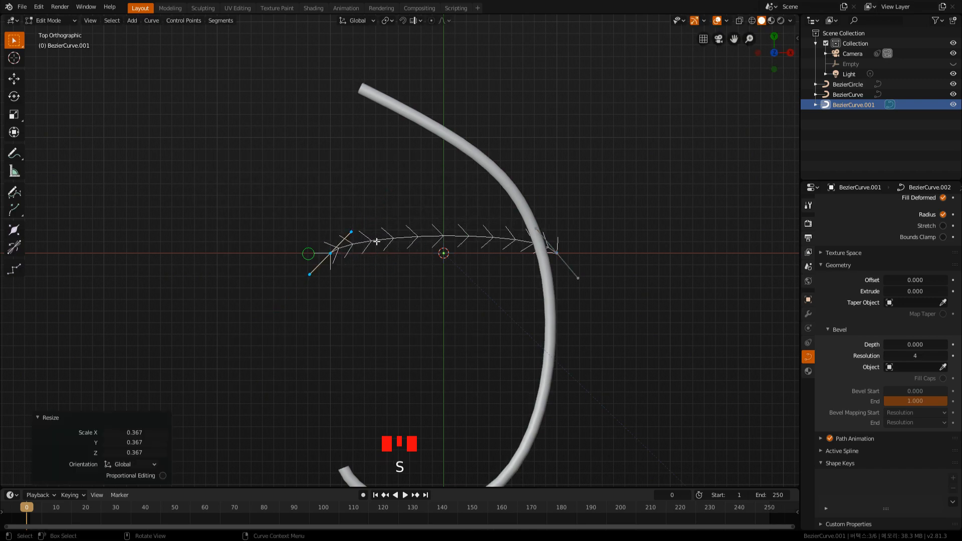
key("r")
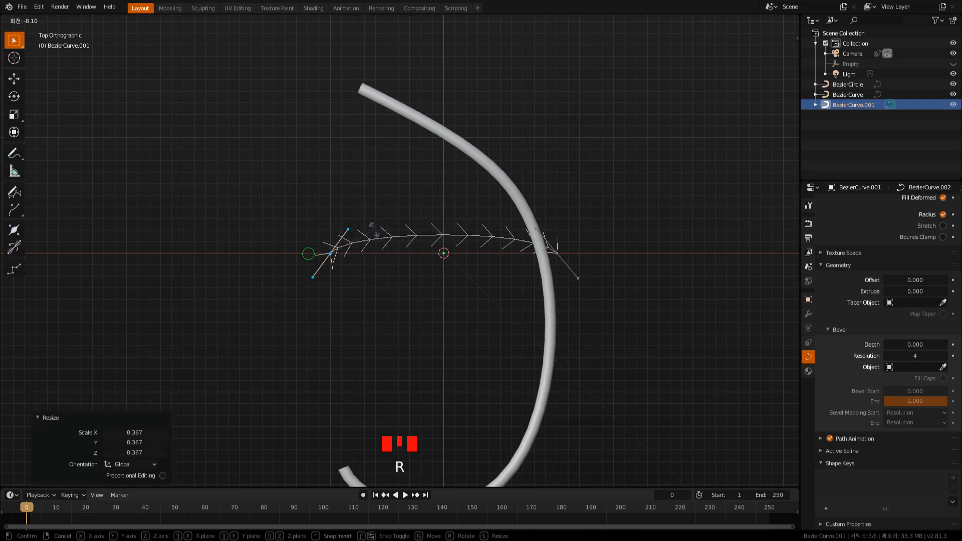
left_click(370, 226)
Rotate the new curve's end point by about 1.88° and return to Object Mode.
left_click_drag(486, 209, 642, 340)
key("r")
left_click(631, 332)
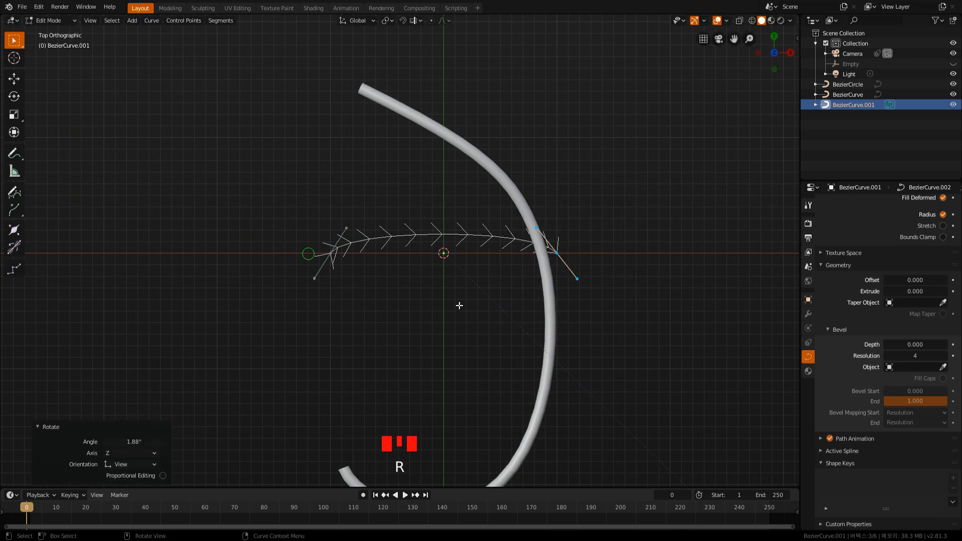
key("Tab")
Select the bevelled tube curve and assign BezierCurve.001 as its Taper Object.
middle_click_drag(429, 345, 511, 255)
left_click(536, 211)
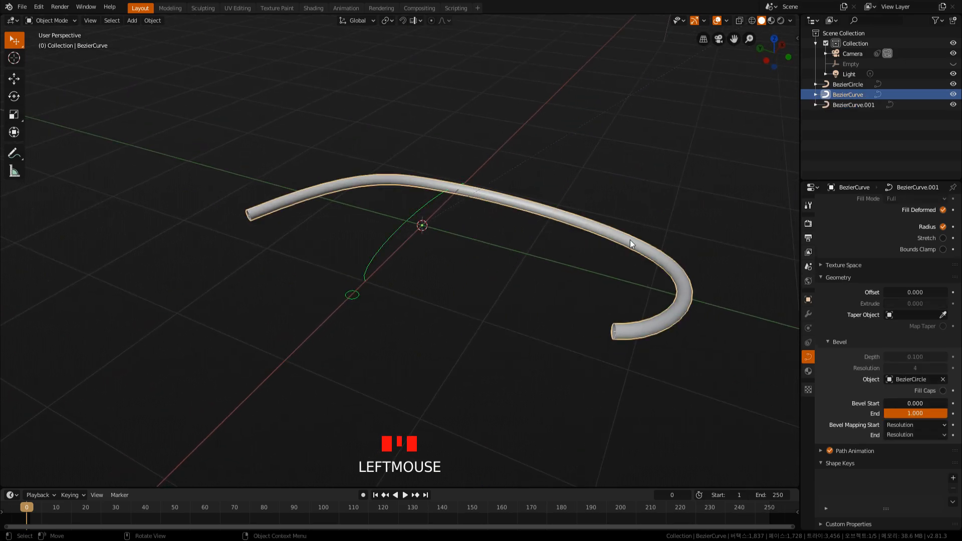
left_click(912, 312)
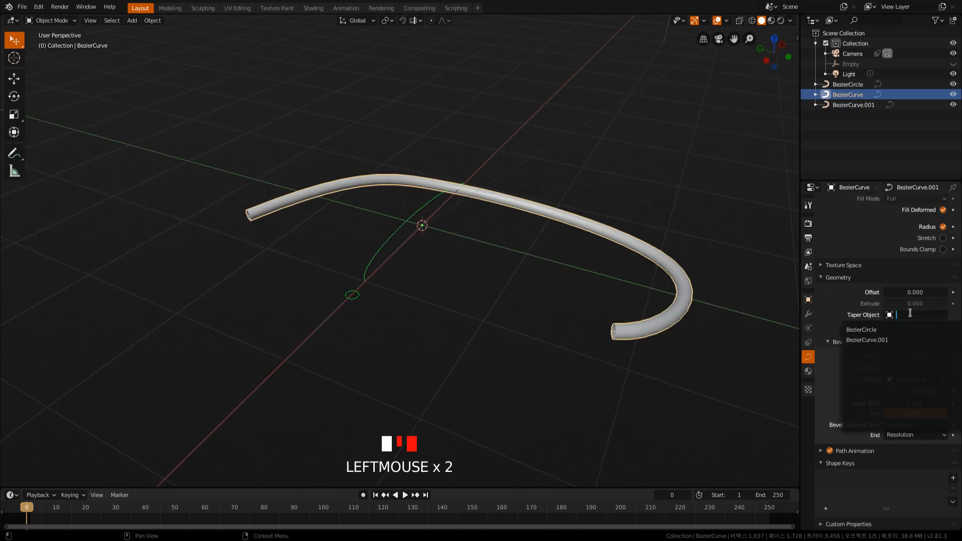
left_click(885, 343)
middle_click_drag(601, 256, 470, 258)
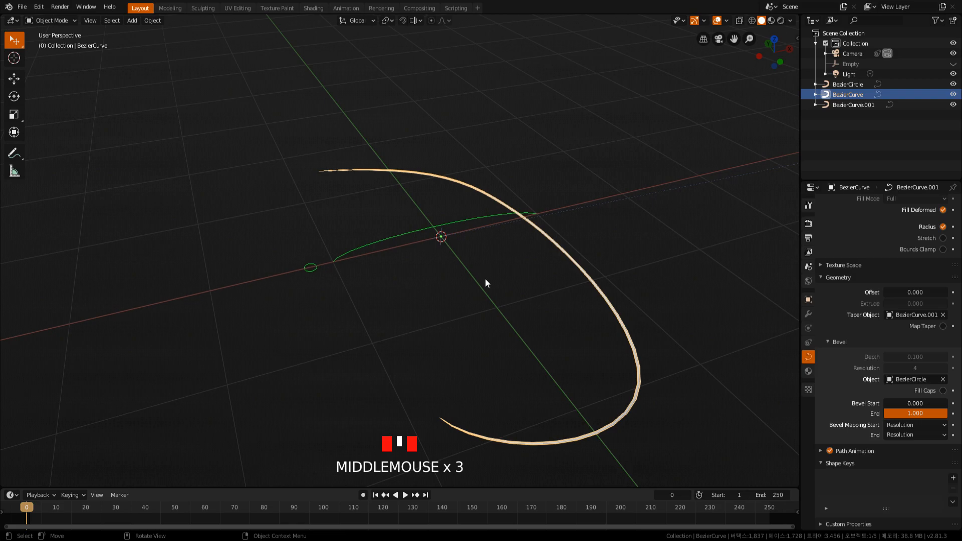
key("Tab")
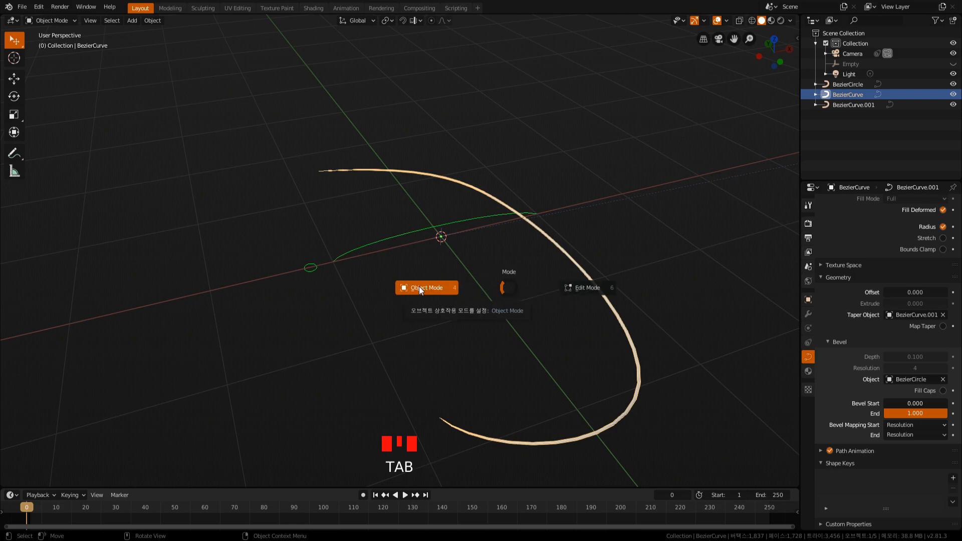
left_click(584, 290)
middle_click_drag(494, 285, 481, 287)
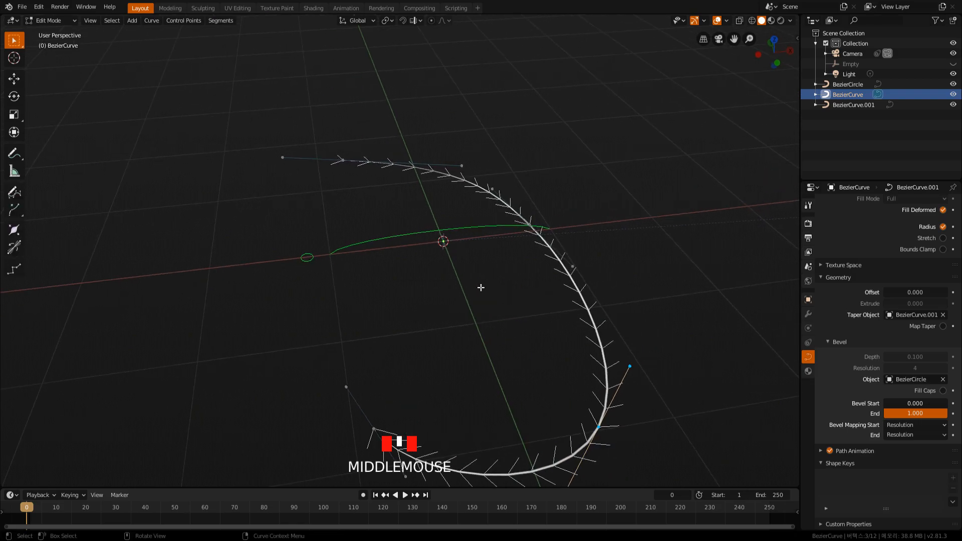
key("Tab")
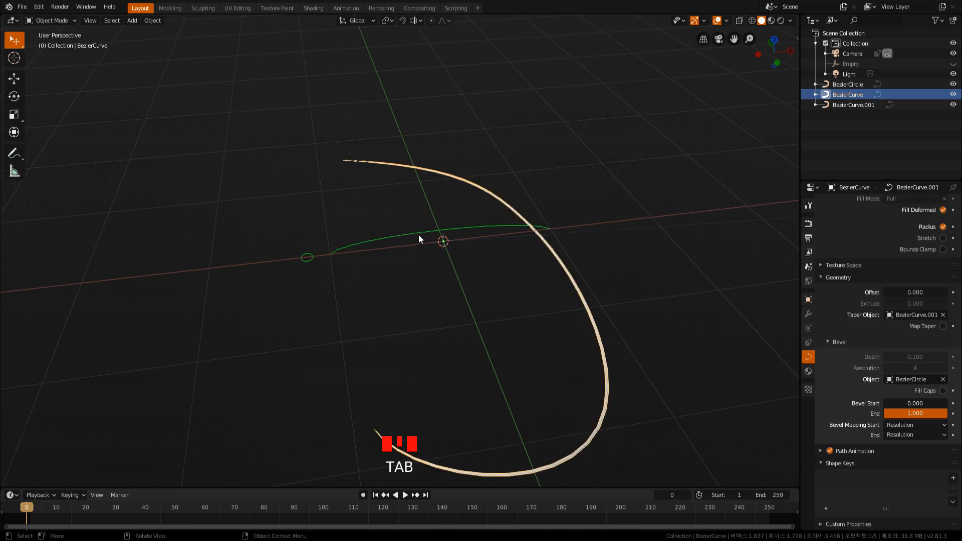
Enter Edit Mode on the taper curve in top view, select all its control points and subdivide it with one cut.
left_click(419, 235)
key("Tab")
middle_click_drag(493, 275, 483, 279)
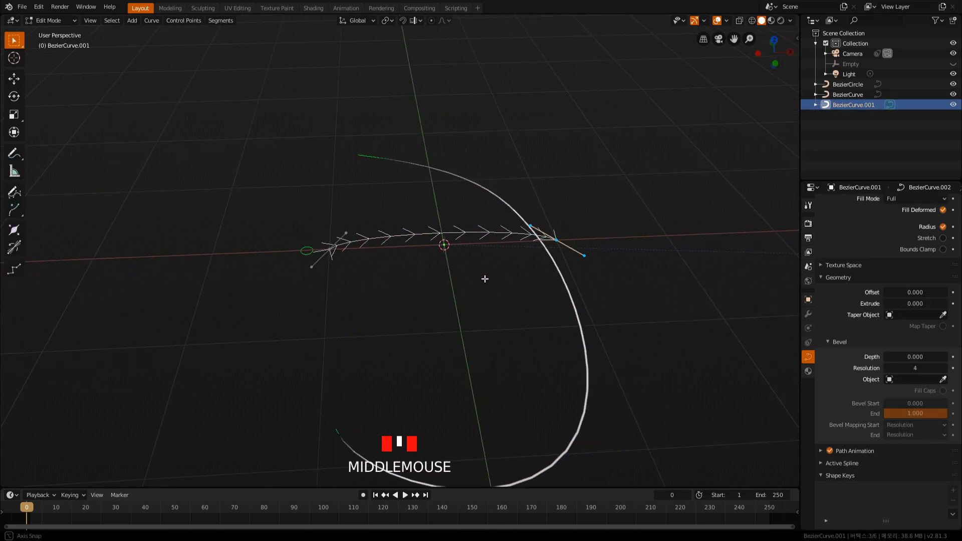
key("KP_7")
key("2")
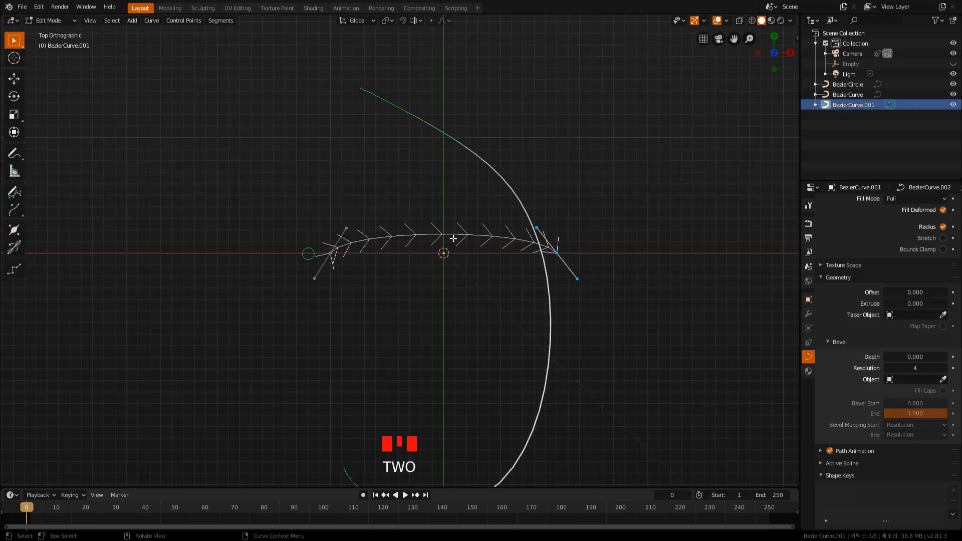
key("1")
left_click_drag(286, 188, 644, 344)
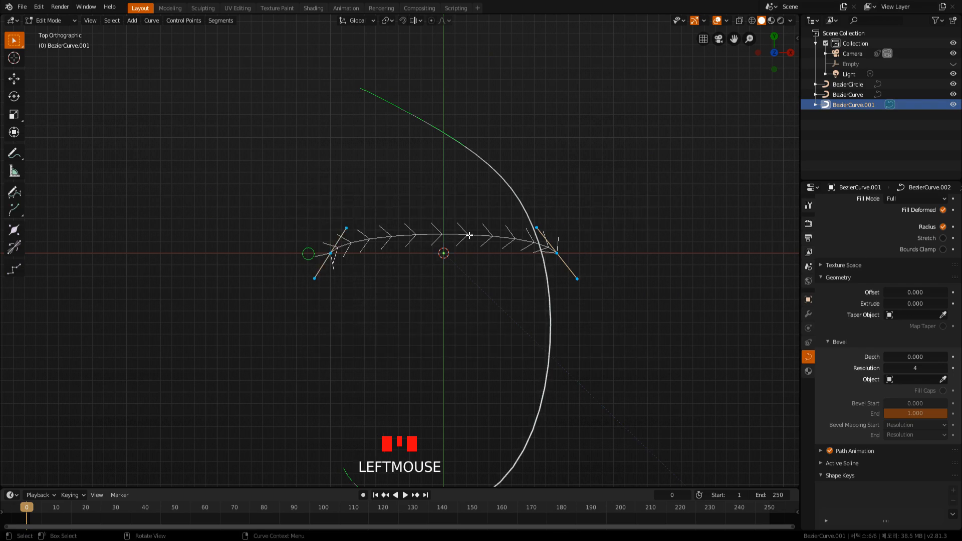
right_click(458, 233)
left_click(439, 234)
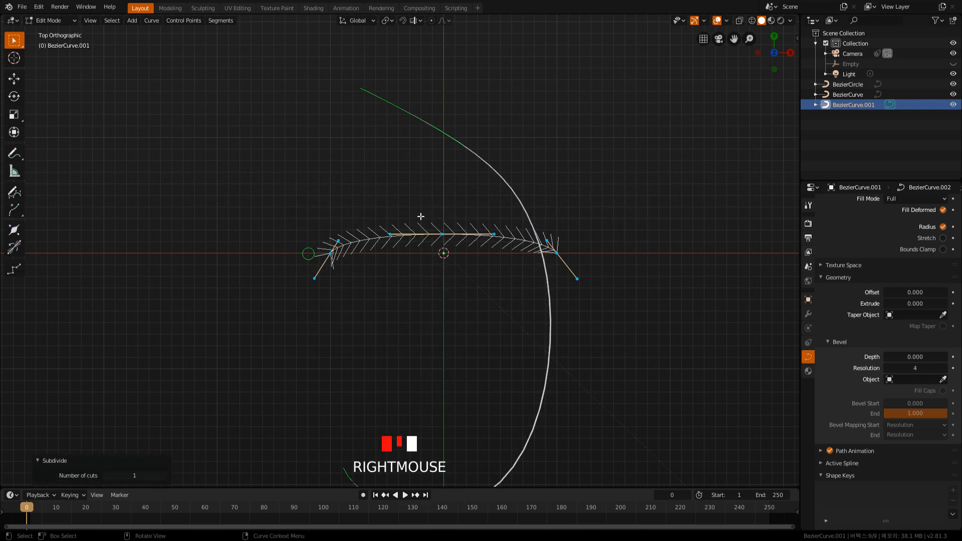
Move the taper curve's new middle control point 0.482 along Y and return to Object Mode with the tube selected.
left_click_drag(421, 217, 463, 261)
key("g")
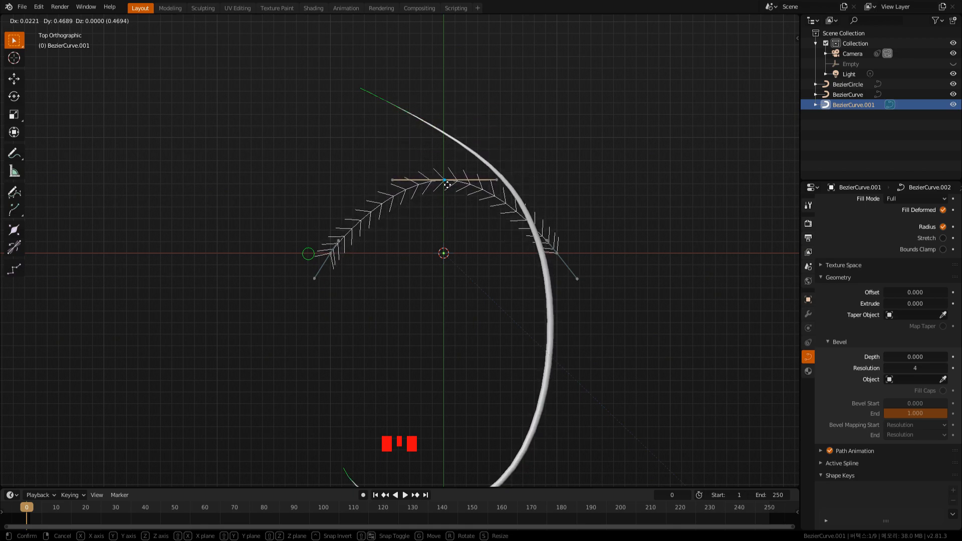
key("z")
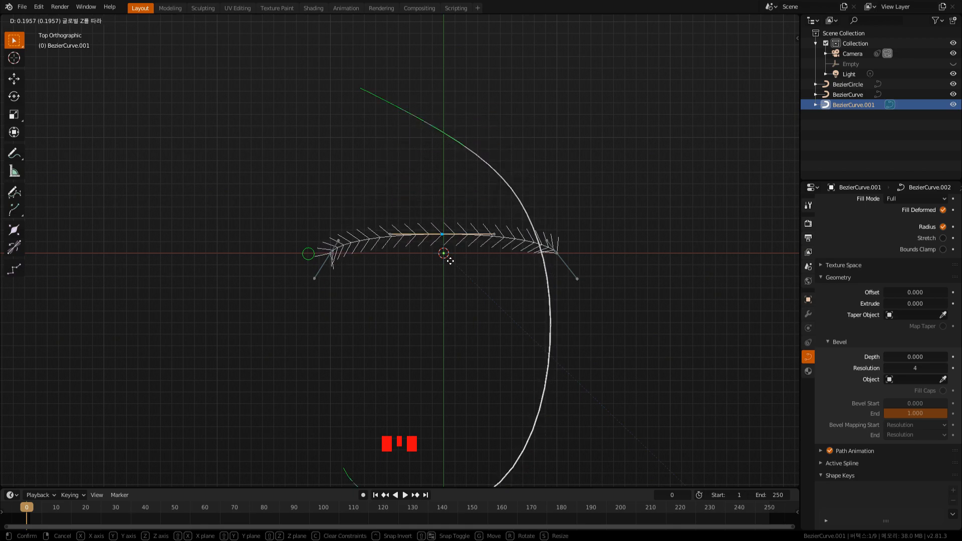
key("y")
left_click(449, 179)
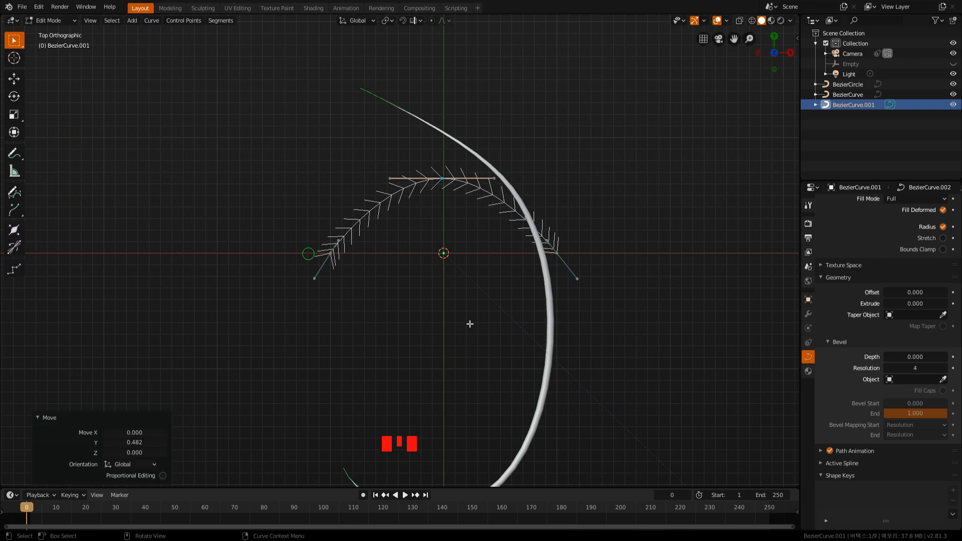
scroll(446, 348, "down", 2)
middle_click_drag(446, 348, 531, 289)
key("Tab")
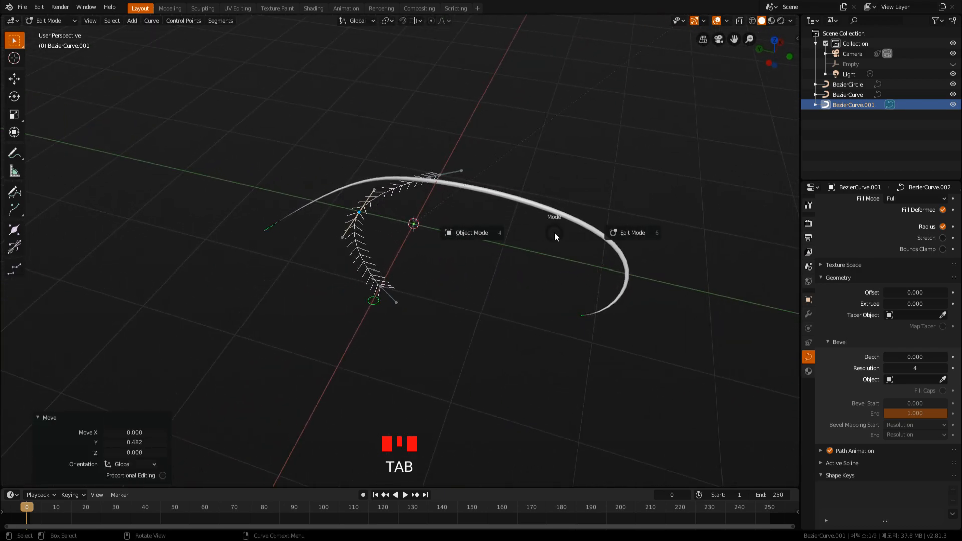
left_click(568, 225)
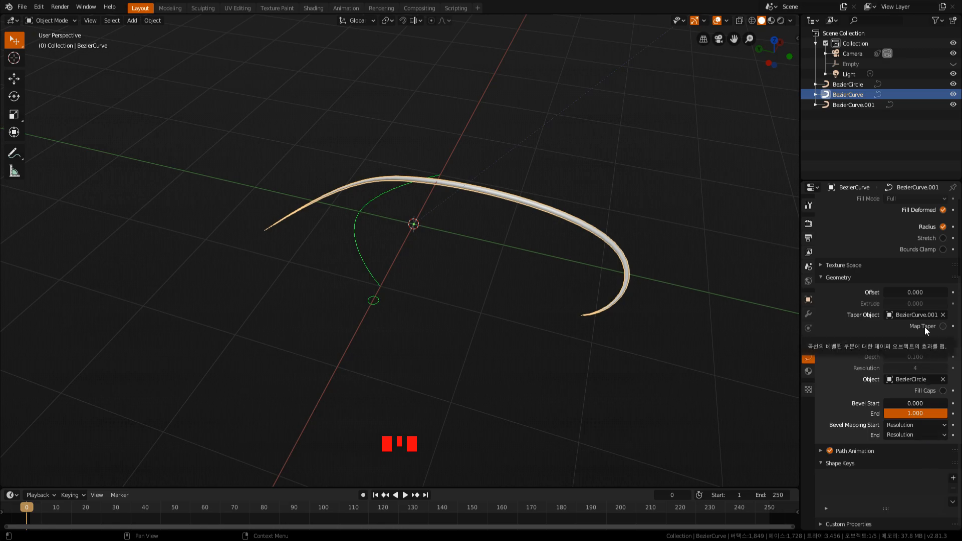
Try geometry Offset values of 0.081 and 0.050 on the tapered tube, and reset the Offset to 0.
mouse_move(909, 293)
left_mouse_down()
mouse_move(933, 294)
mouse_move(913, 293)
left_mouse_up()
middle_click_drag(649, 264, 521, 263)
scroll(521, 264, "up", 2)
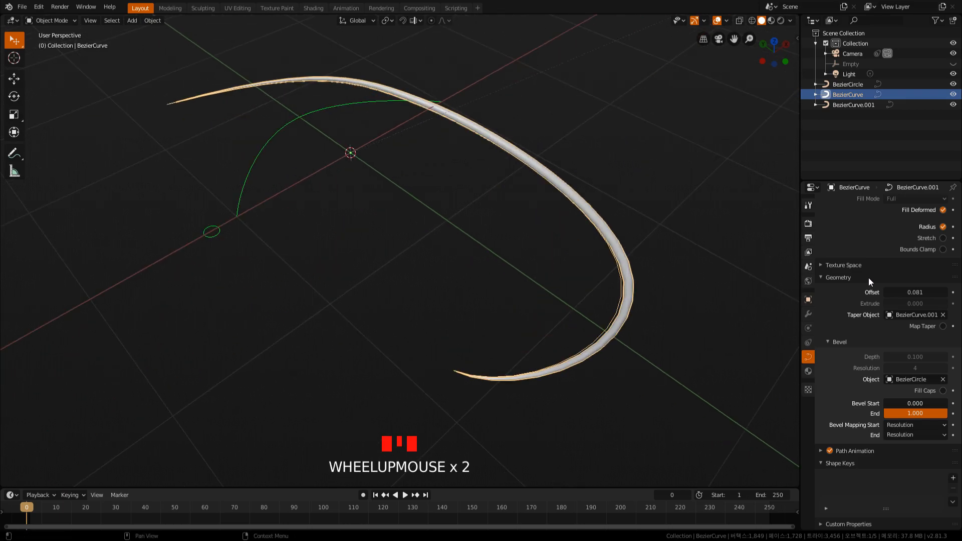
left_click_drag(916, 292, 908, 292)
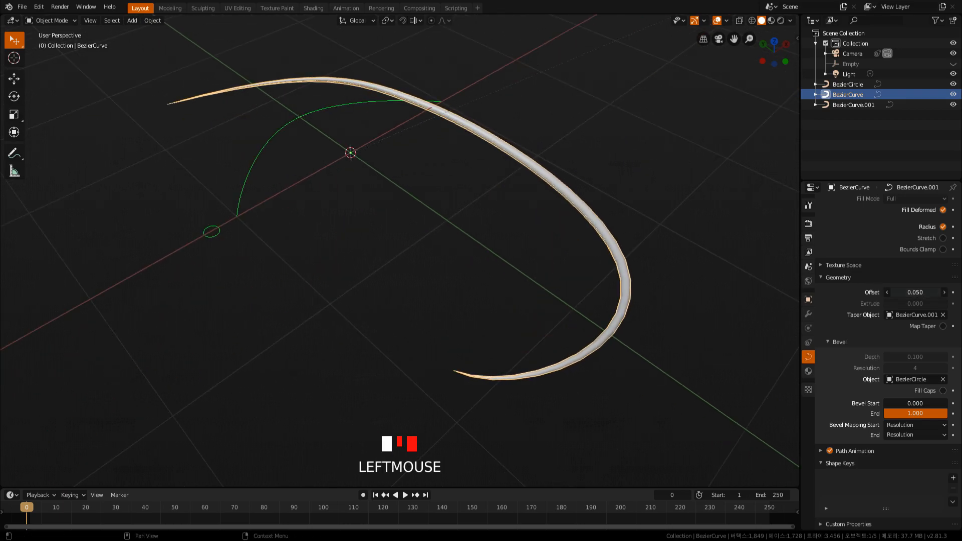
mouse_move(651, 317)
middle_mouse_down()
mouse_move(644, 275)
mouse_move(655, 328)
mouse_move(657, 266)
mouse_move(659, 326)
mouse_move(662, 312)
middle_mouse_up()
left_click(897, 292)
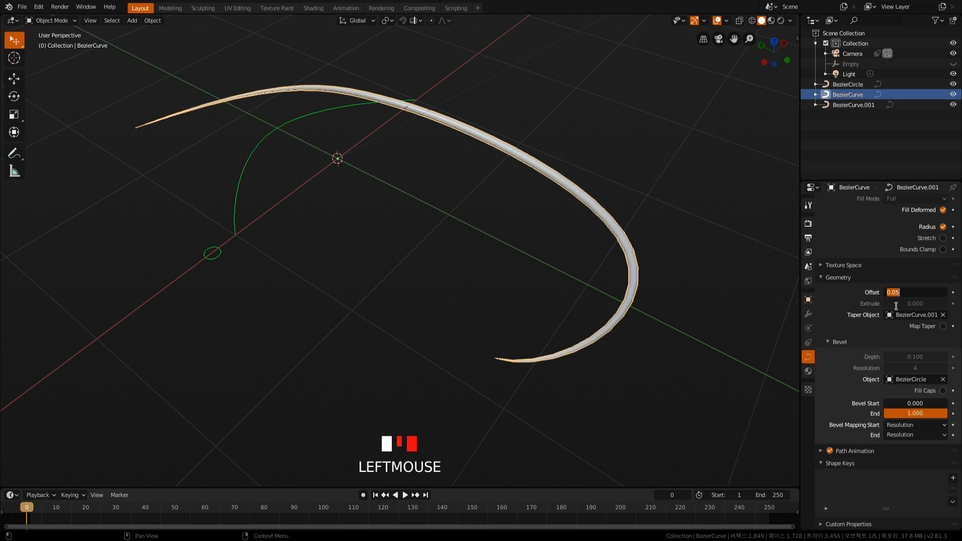
type("0")
key("Return")
Examine the tapered tube's geometry up close in see-through wireframe display, and switch back to solid shading.
scroll(654, 290, "down", 2)
middle_click_drag(600, 308, 653, 296, "shift")
middle_click_drag(569, 296, 612, 289)
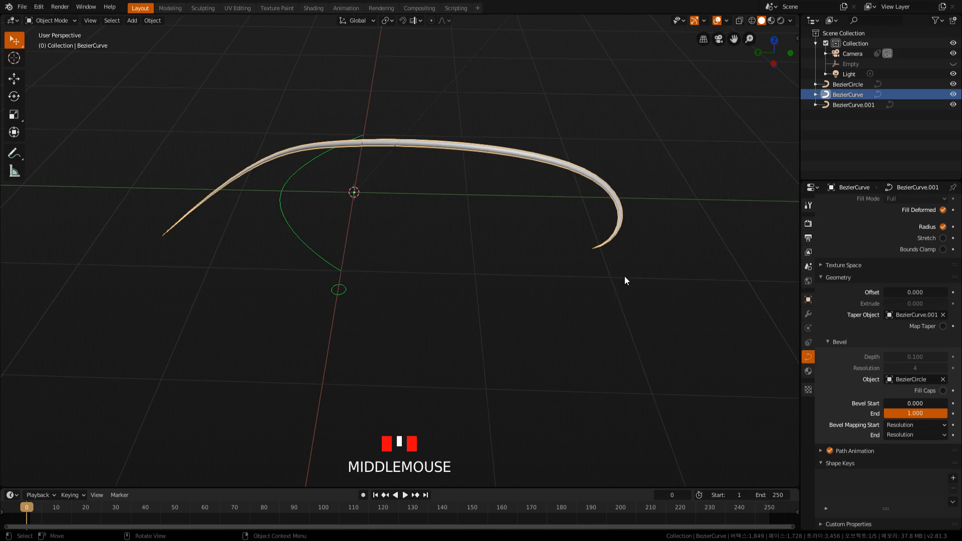
left_click(738, 20)
middle_click_drag(501, 226, 572, 207)
scroll(724, 277, "up", 3)
middle_click_drag(723, 277, 646, 286, "shift")
scroll(639, 263, "up", 3)
scroll(663, 262, "down", 3)
scroll(647, 284, "up", 1)
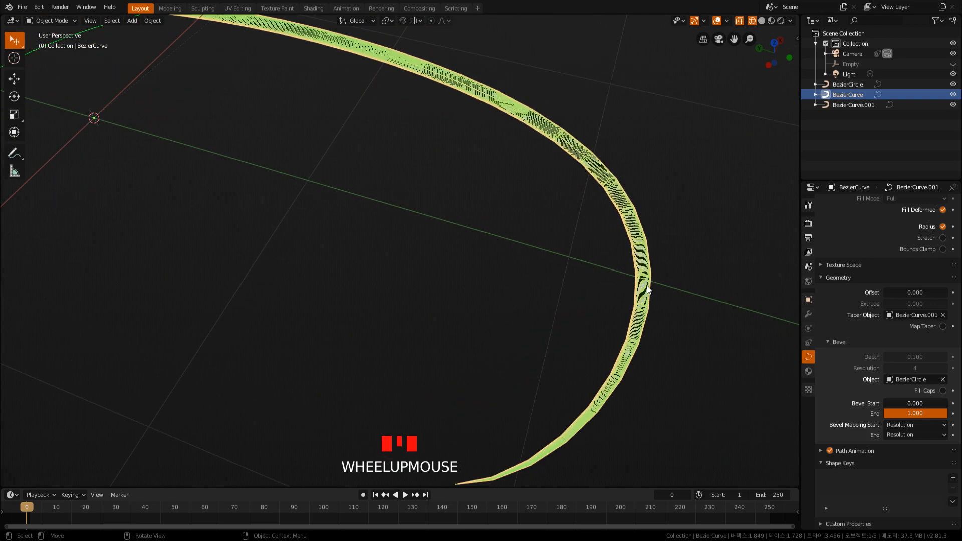
scroll(528, 278, "down", 1)
middle_click_drag(527, 277, 634, 295, "shift")
scroll(516, 274, "down", 1)
middle_click_drag(516, 274, 553, 270)
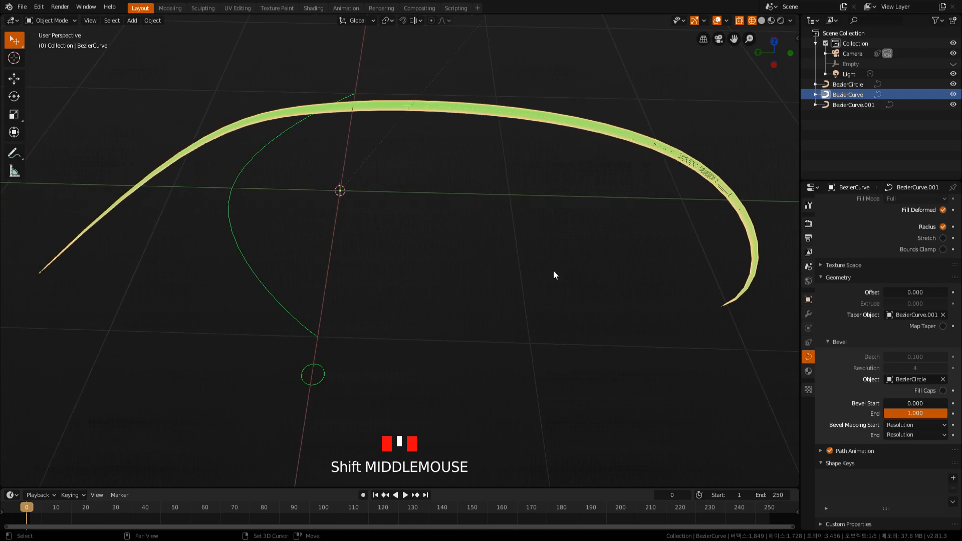
scroll(475, 275, "down", 1)
key("Tab")
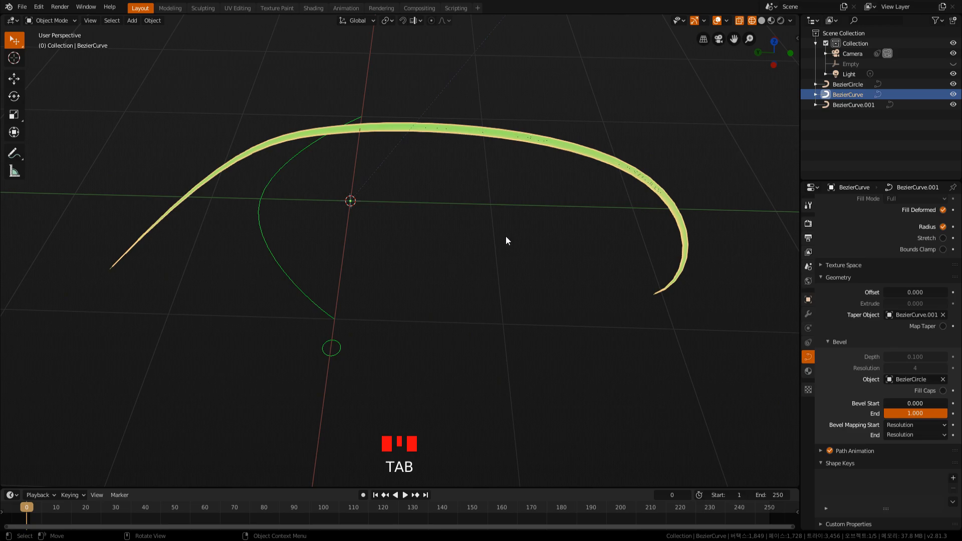
left_click(761, 21)
Enter Edit Mode on the taper curve in top view and show the transform properties of its middle control point.
left_click(267, 191)
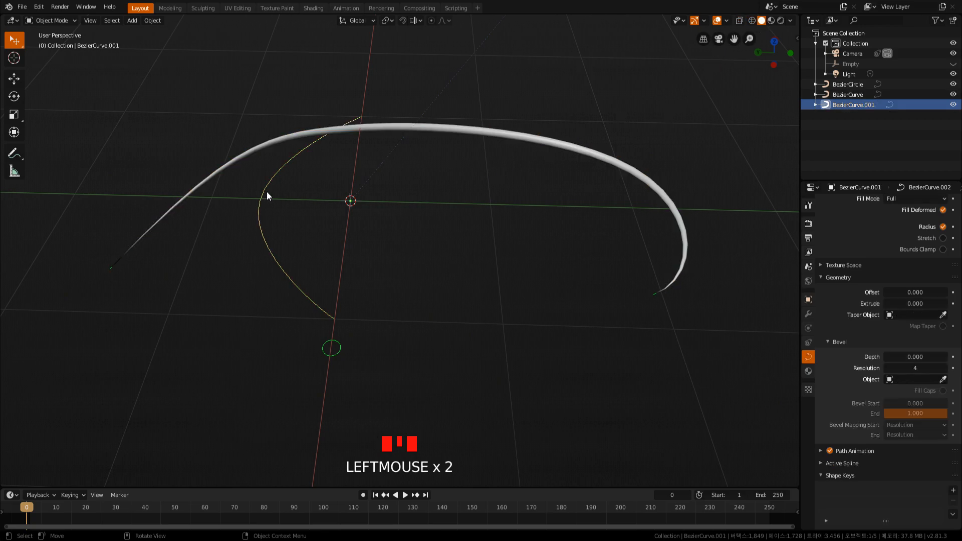
key("KP_7")
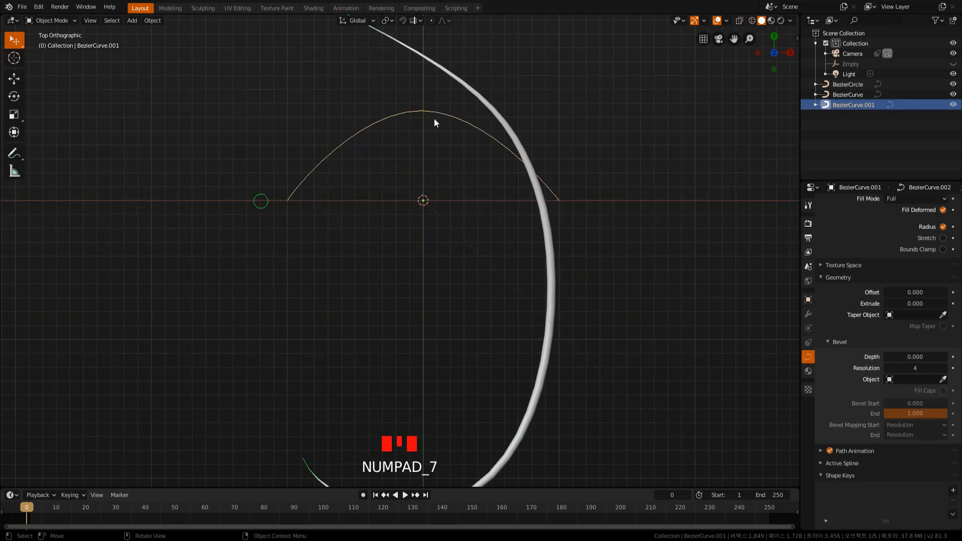
key("n")
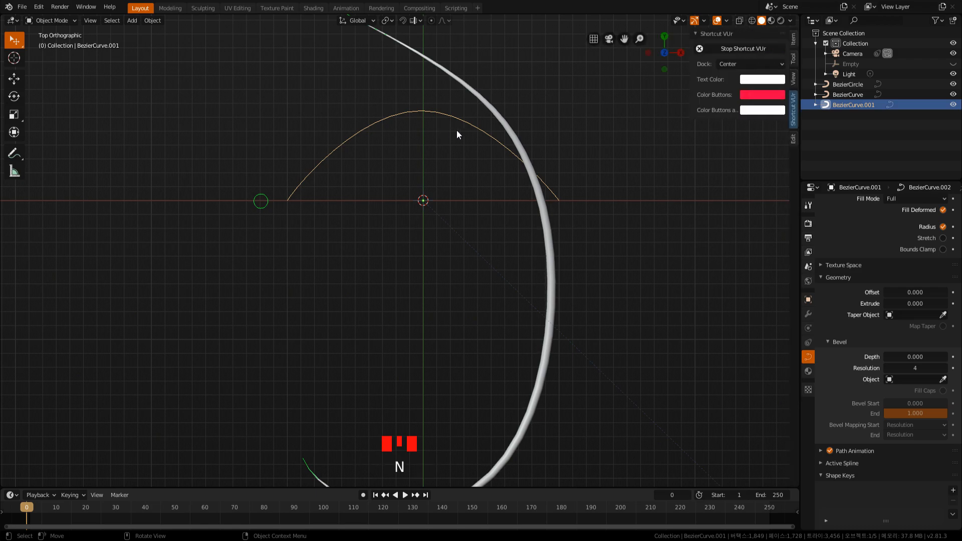
key("Tab")
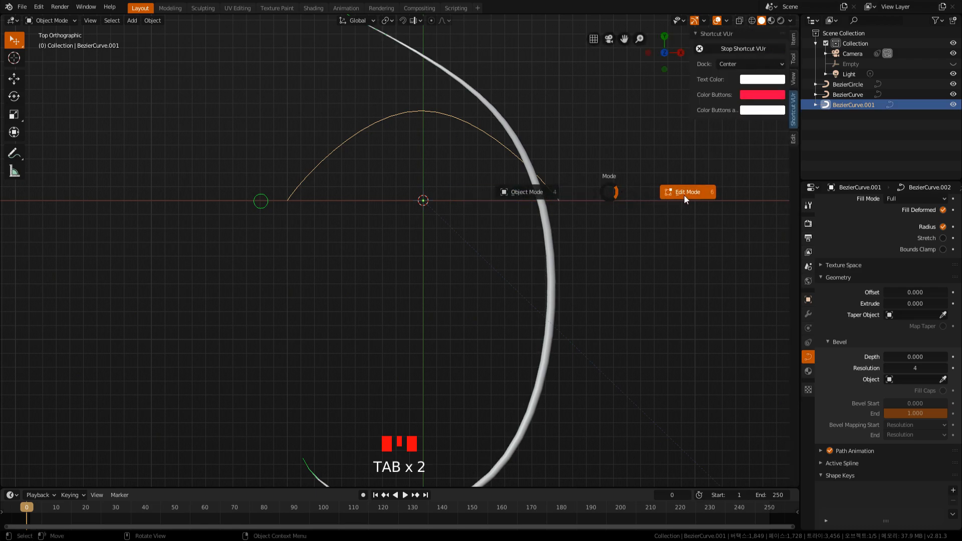
left_click(684, 194)
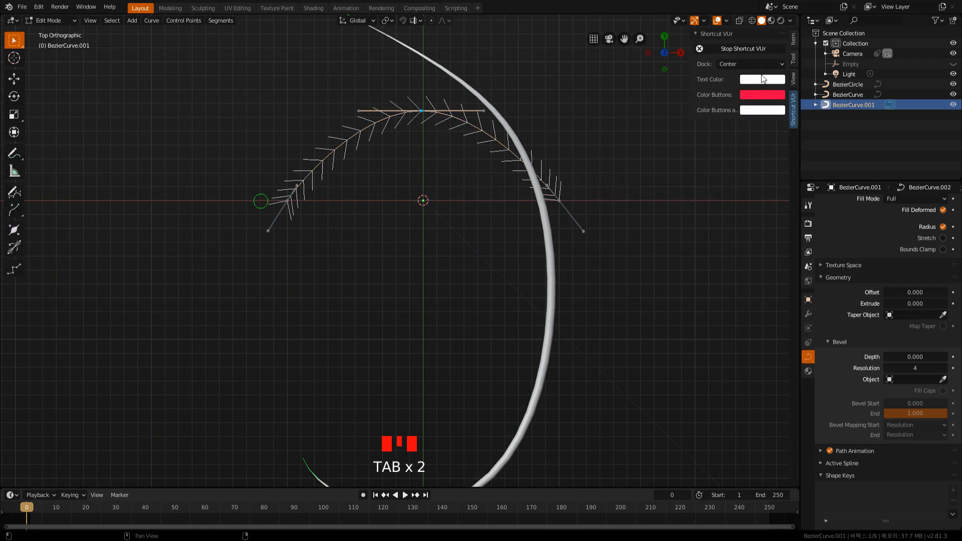
left_click(793, 58)
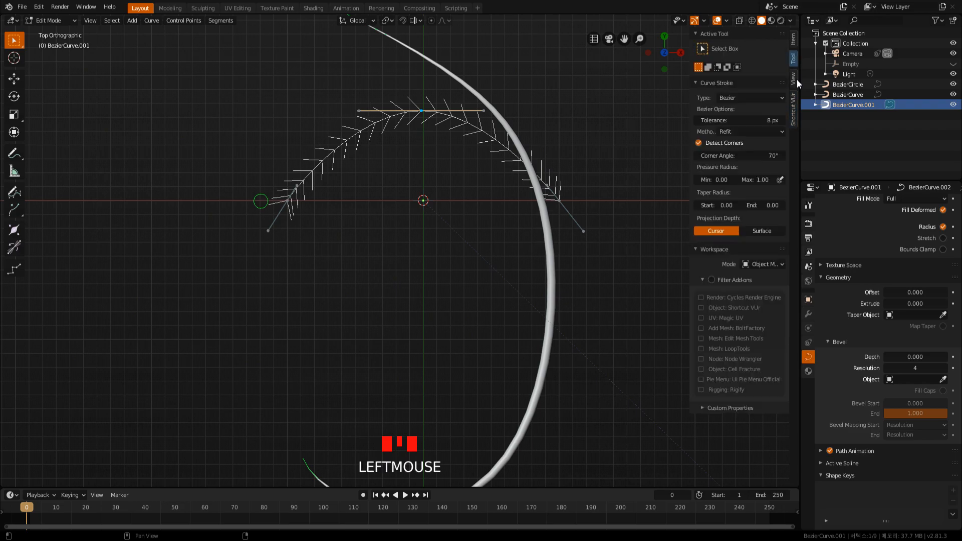
left_click(793, 79)
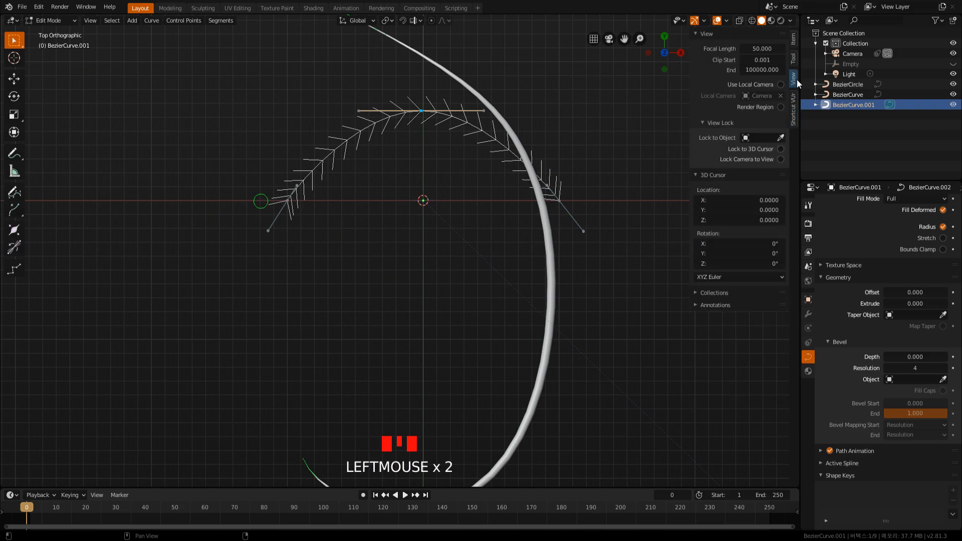
left_click(793, 45)
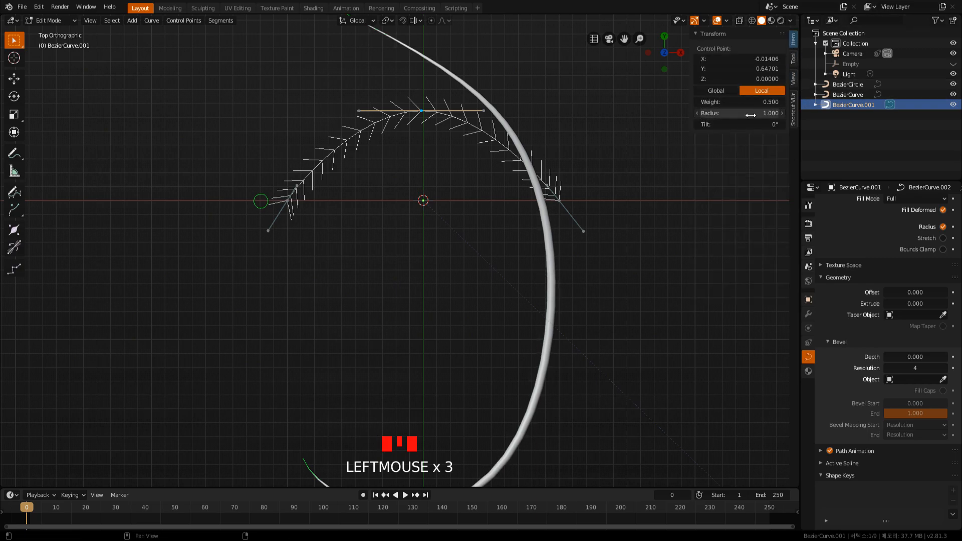
Set the radius of the taper curve's middle control point to 0.520.
left_click_drag(737, 114, 755, 125)
key("ctrl+z")
middle_click_drag(672, 219, 536, 210)
scroll(612, 176, "up", 1)
scroll(521, 217, "up", 1)
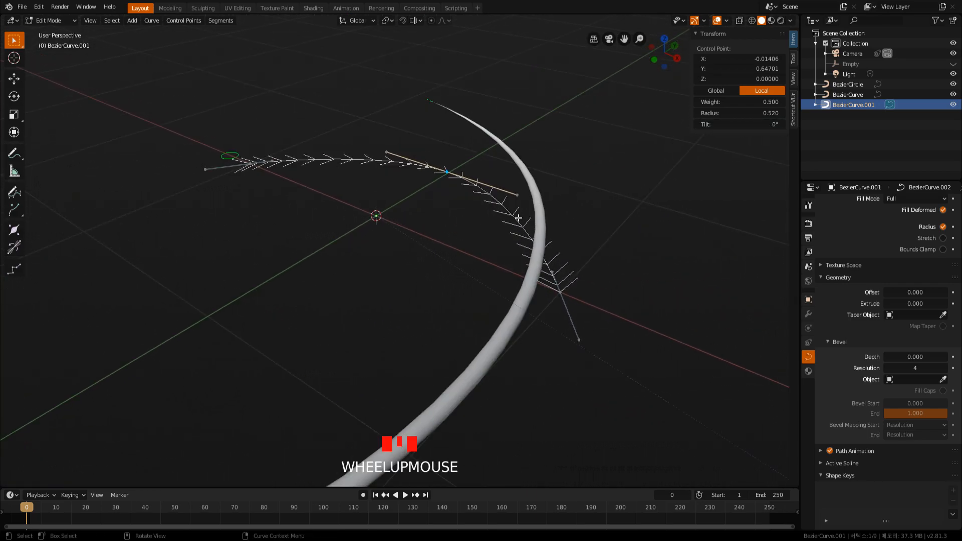
scroll(528, 221, "up", 1)
left_click(448, 150)
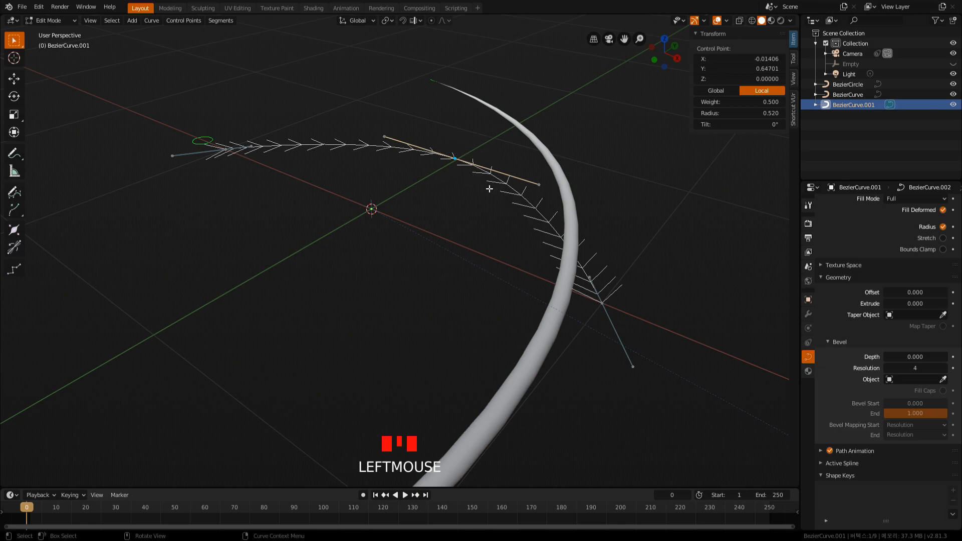
Set the tilt of the taper curve's middle control point to 66.3°.
left_click_drag(757, 121, 776, 124)
middle_click_drag(619, 148, 555, 130)
left_click_drag(739, 124, 779, 124)
middle_click_drag(459, 142, 490, 243)
scroll(465, 257, "down", 2)
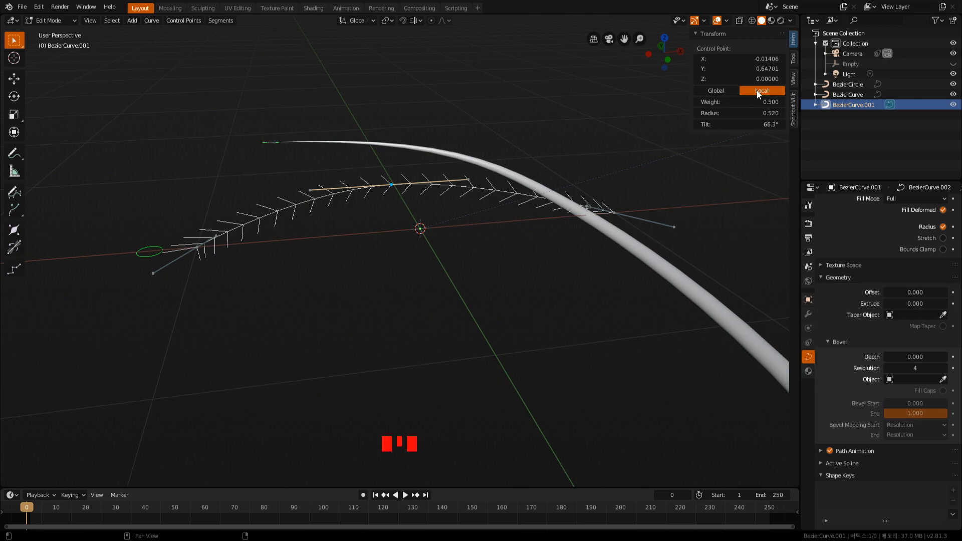
Return to Object Mode, inspect the whole tapered tube and clear the selection.
key("Tab")
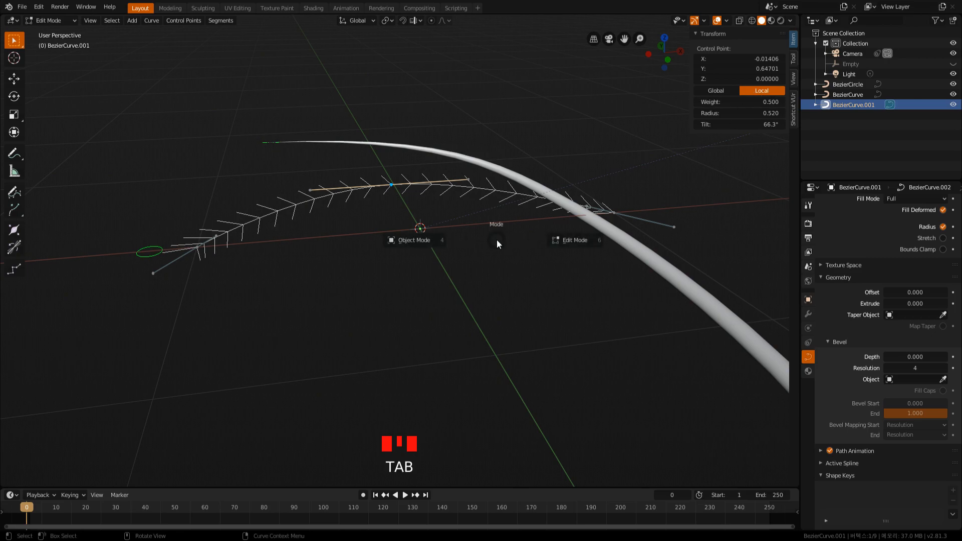
left_click(507, 242)
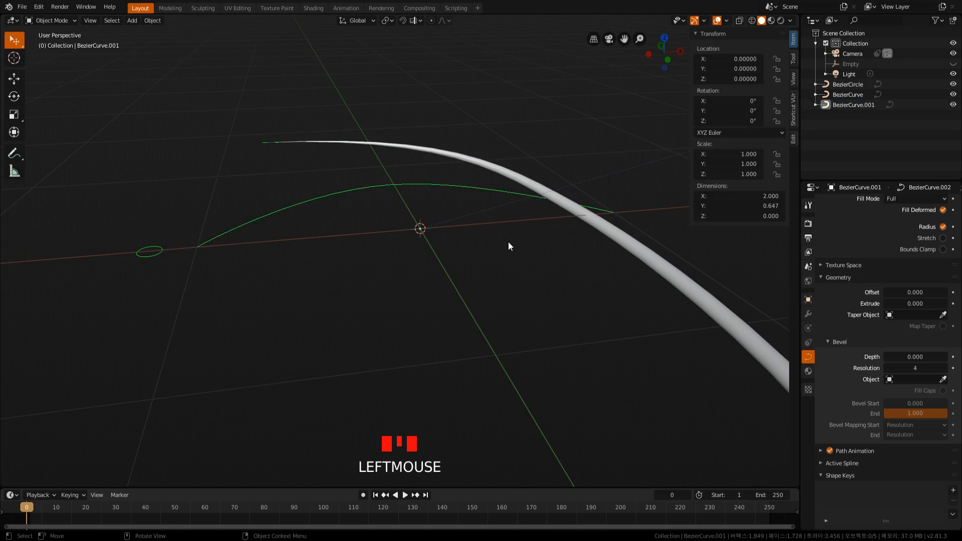
scroll(541, 241, "down", 2)
left_click(581, 266)
middle_click_drag(581, 266, 535, 286)
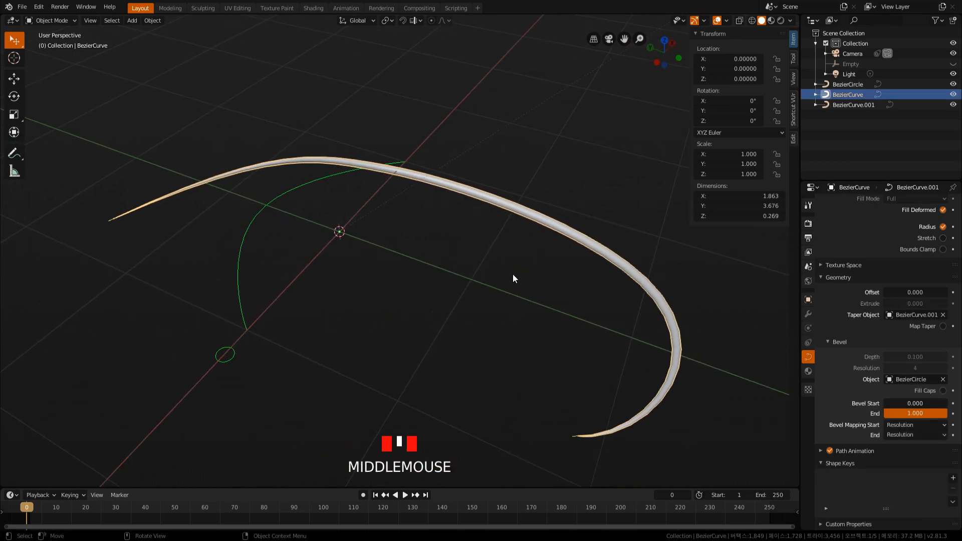
scroll(508, 273, "down", 1)
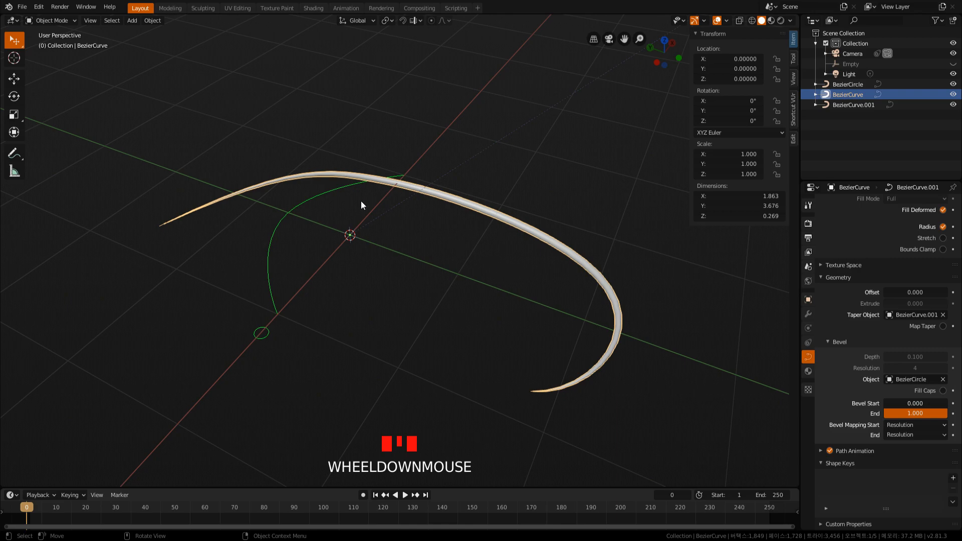
left_click(154, 91)
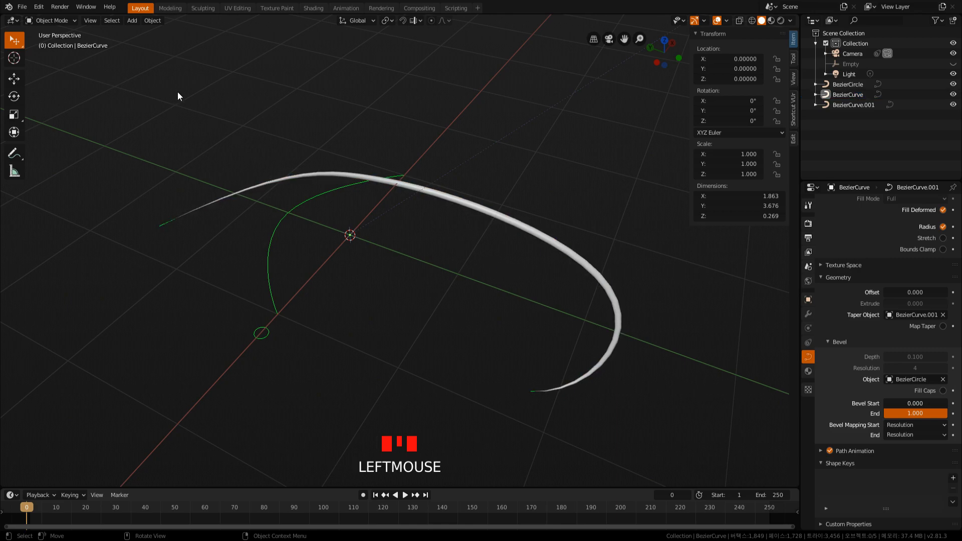